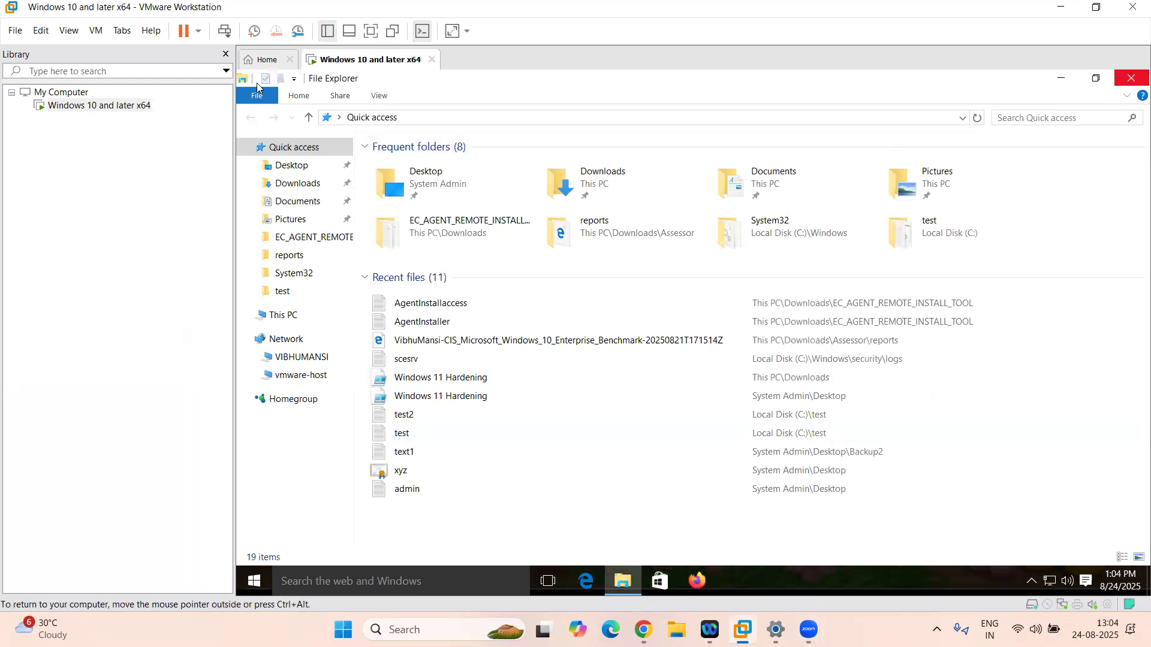
# Step: Switch to the Endpoint Central configurations page in Chrome
pyautogui.moveTo(643, 629)
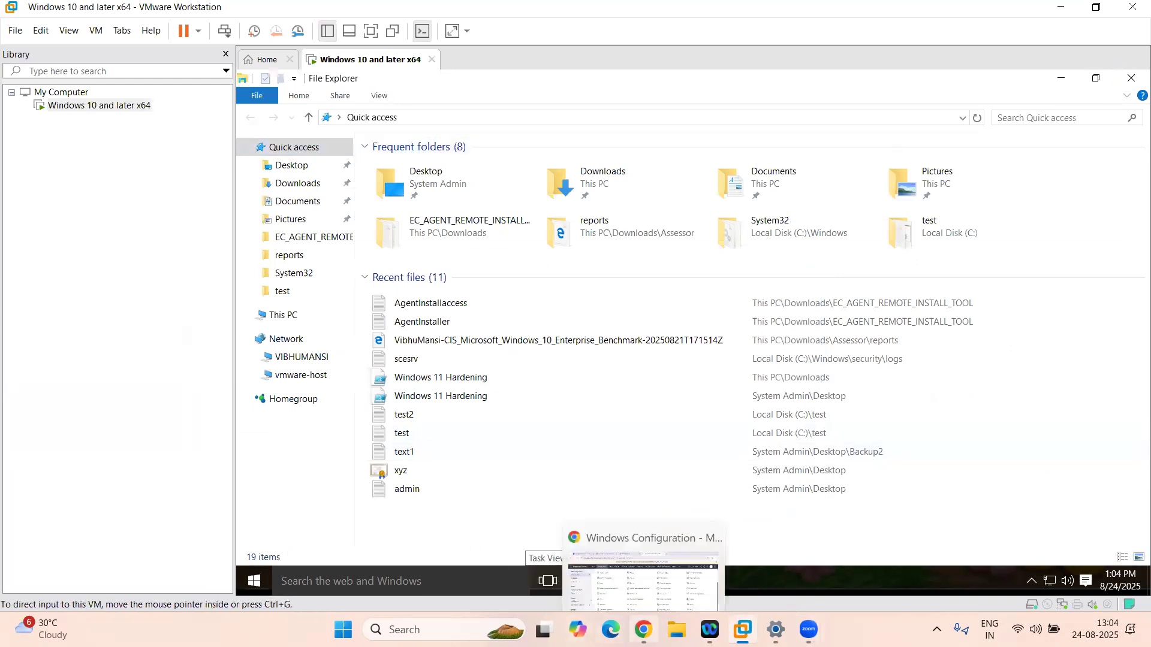
pyautogui.click(646, 564)
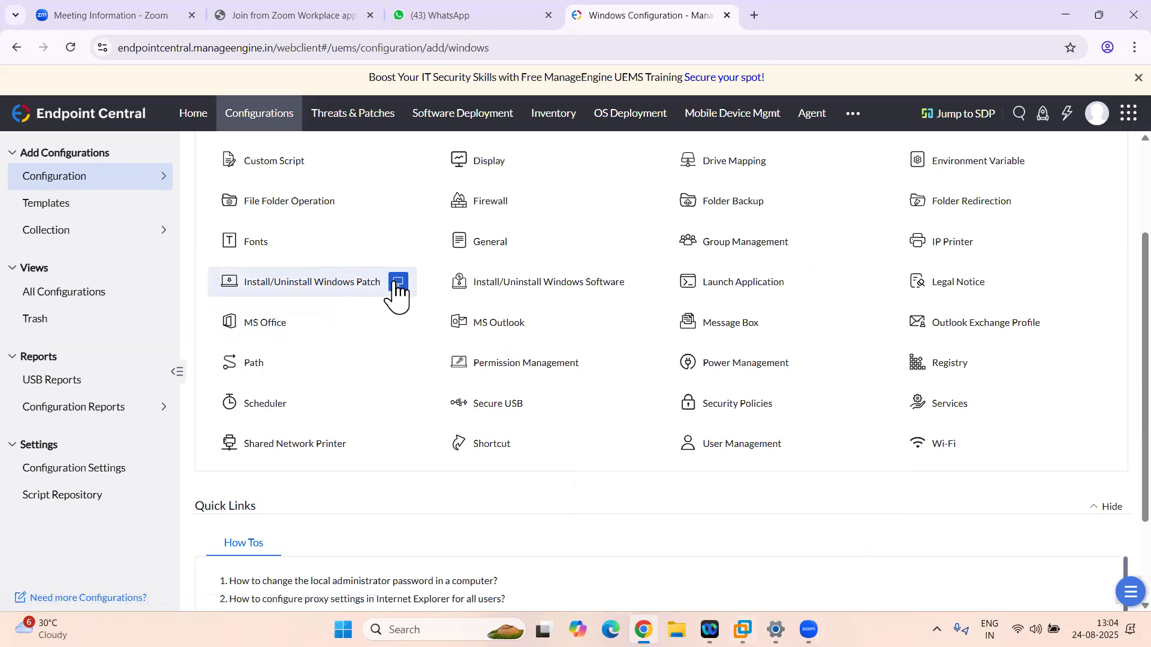
pyautogui.click(398, 283)
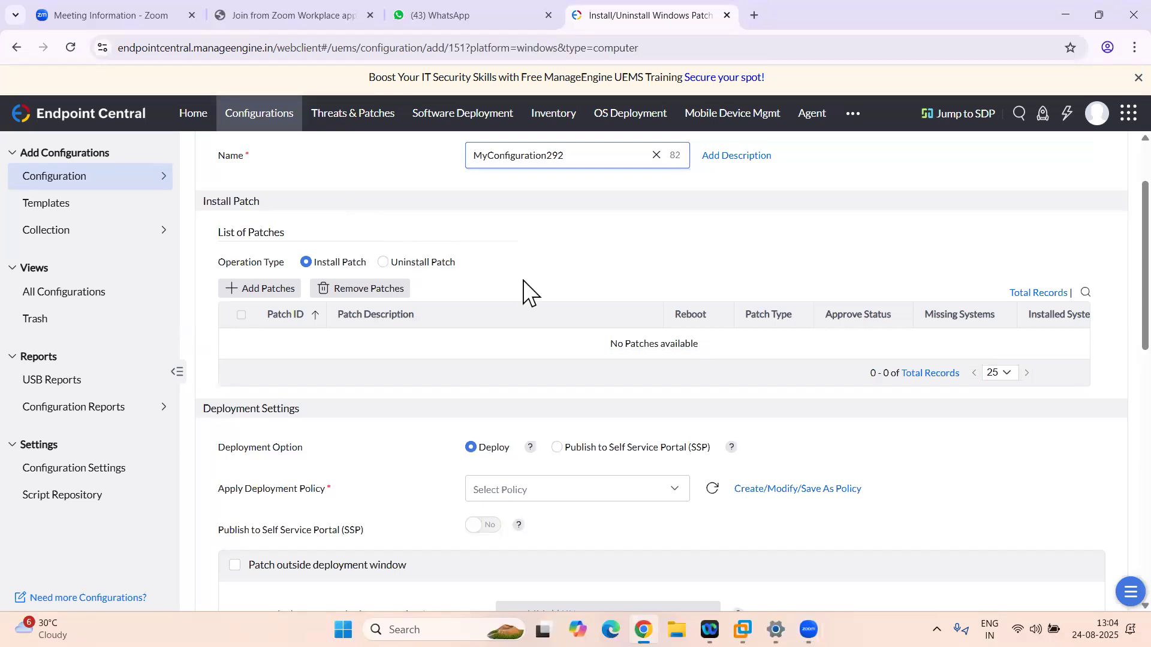
pyautogui.scroll(-1, 524, 282)
pyautogui.scroll(2, 522, 303)
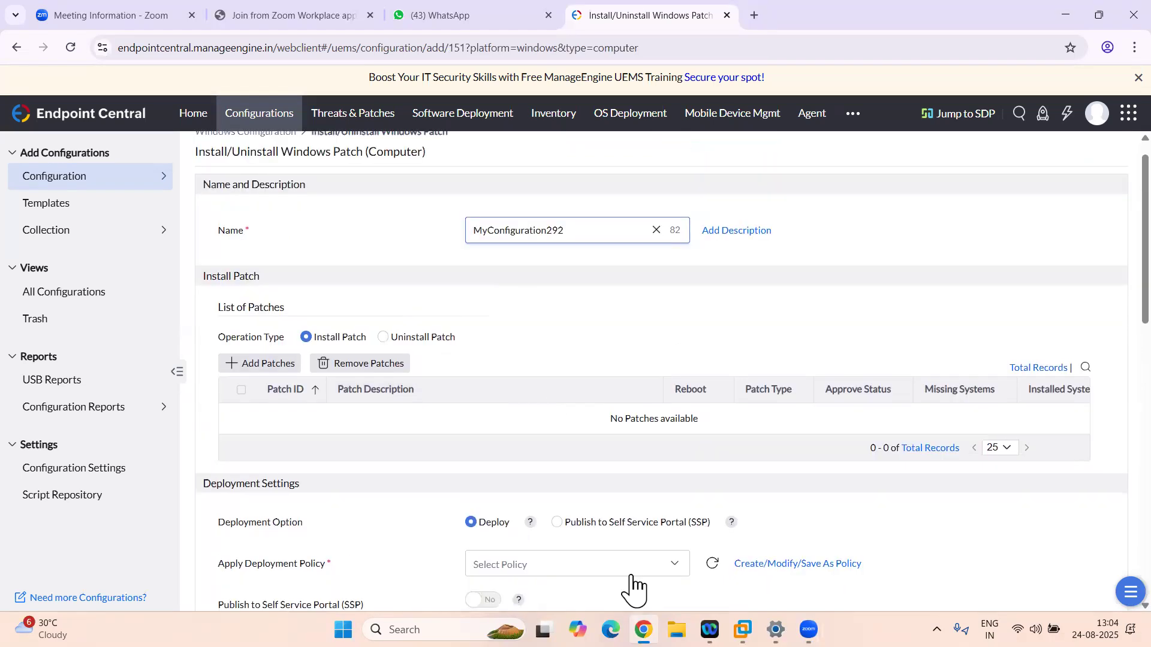
# Step: Move the MyConfiguration290 Windows patch configuration to the trash from the list of all configurations
pyautogui.click(94, 297)
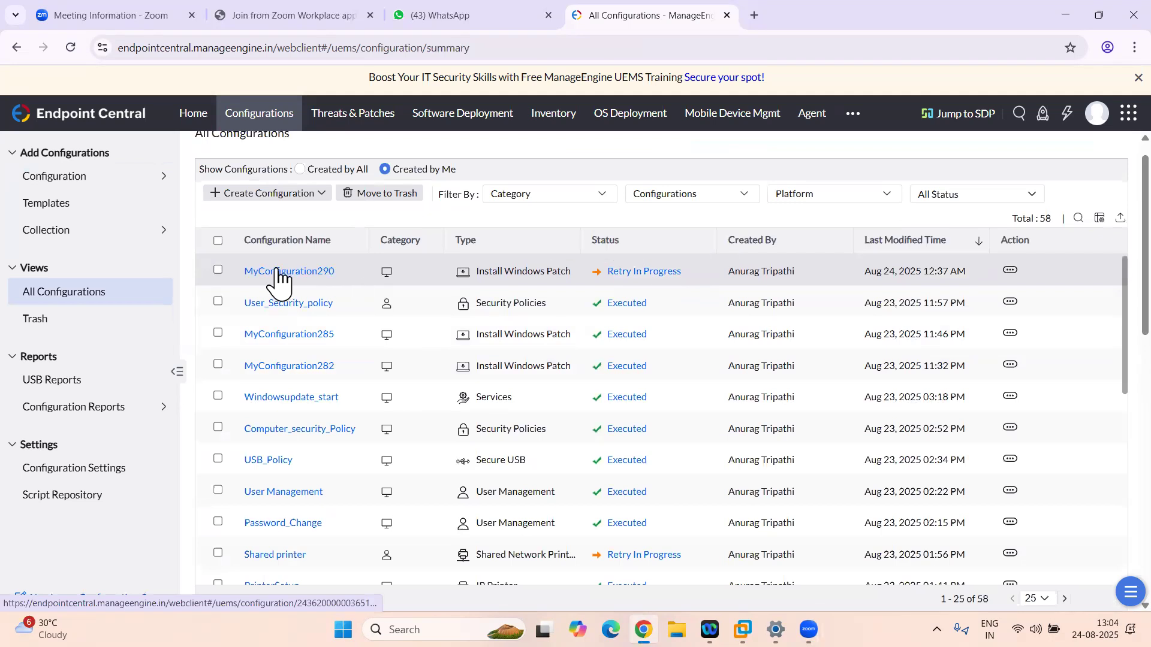
pyautogui.click(217, 270)
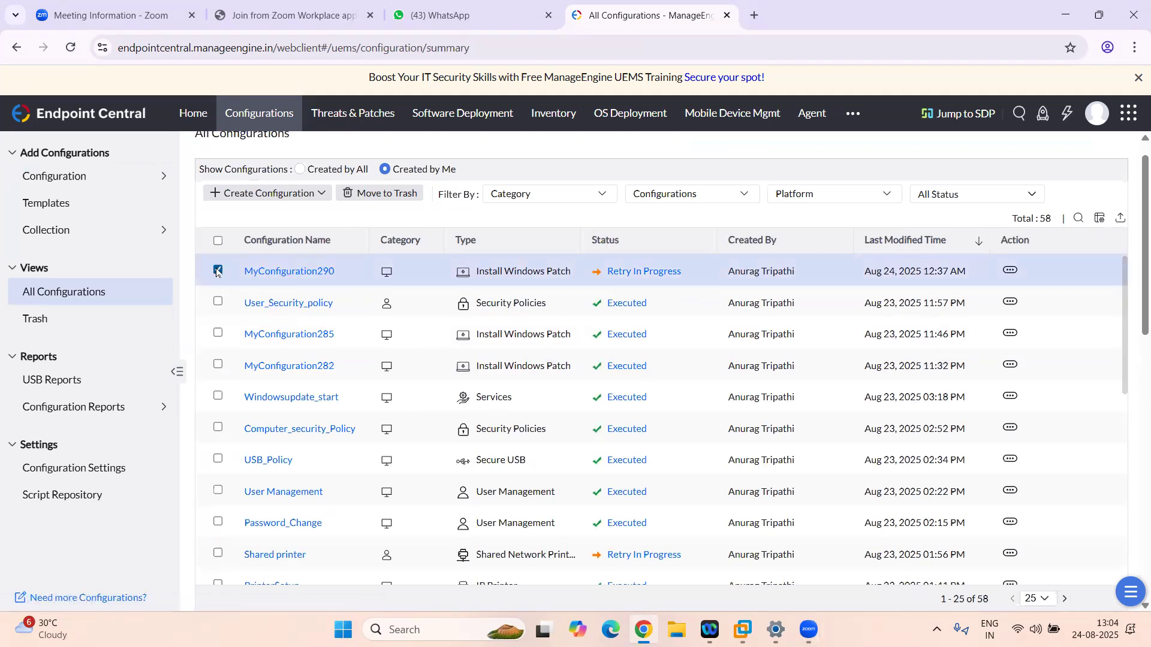
pyautogui.click(377, 198)
pyautogui.click(527, 228)
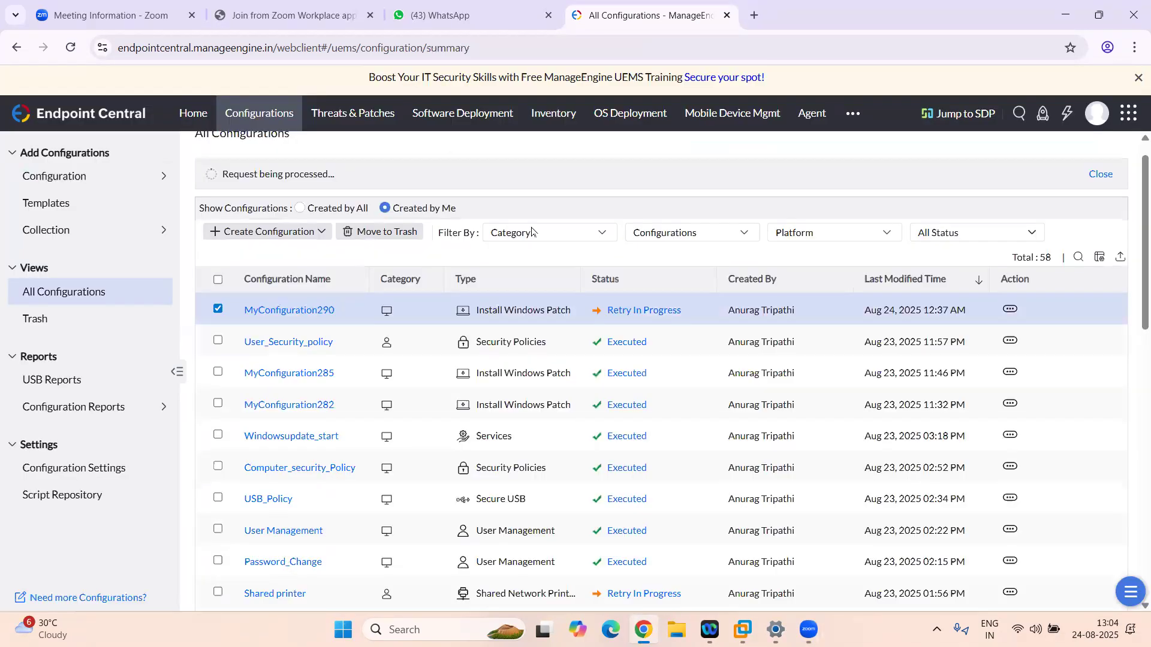
# Step: Start a new computer-level Install/Uninstall Windows Patch configuration with the operation type set to Install Patch
pyautogui.click(78, 176)
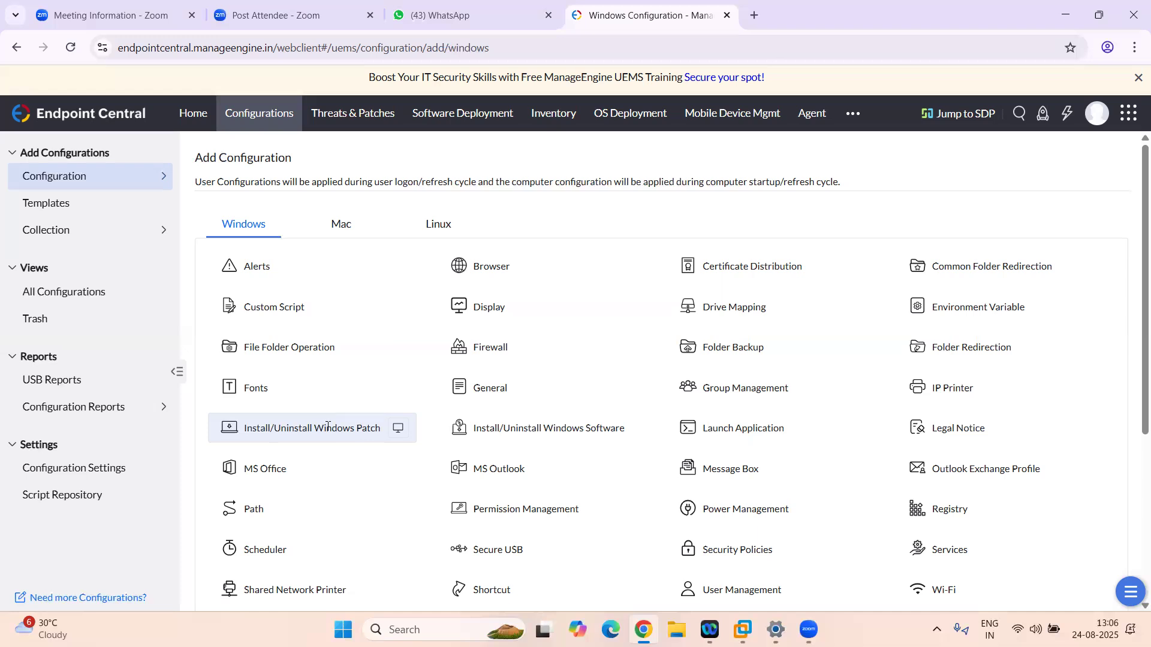
pyautogui.click(398, 428)
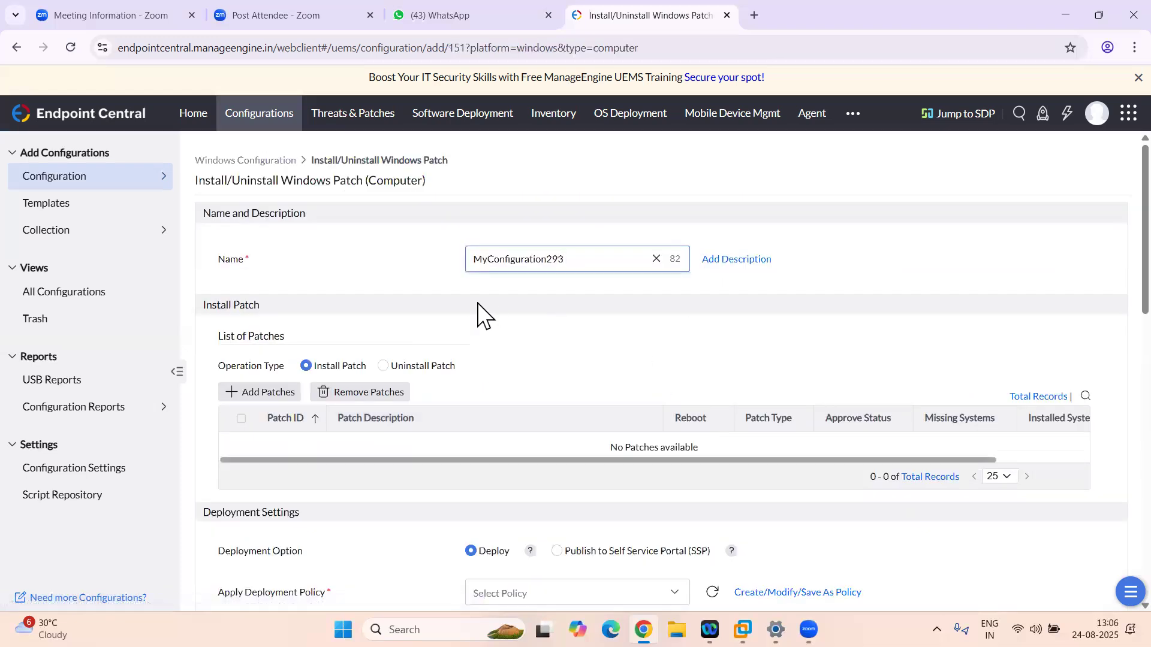
pyautogui.click(385, 367)
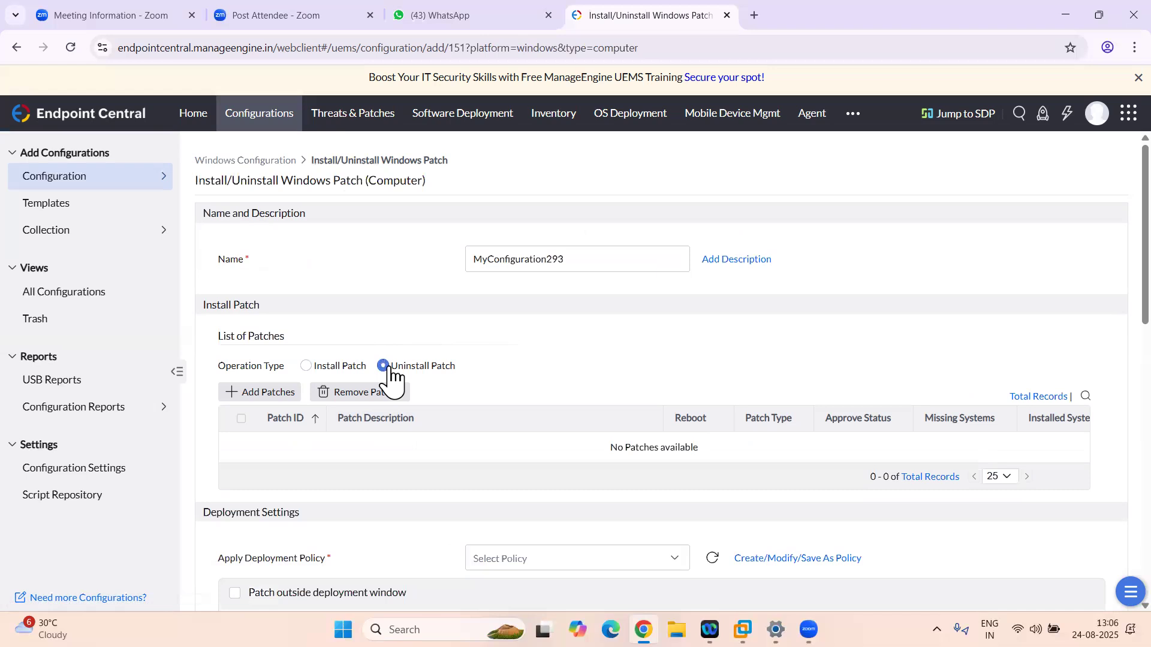
pyautogui.click(307, 367)
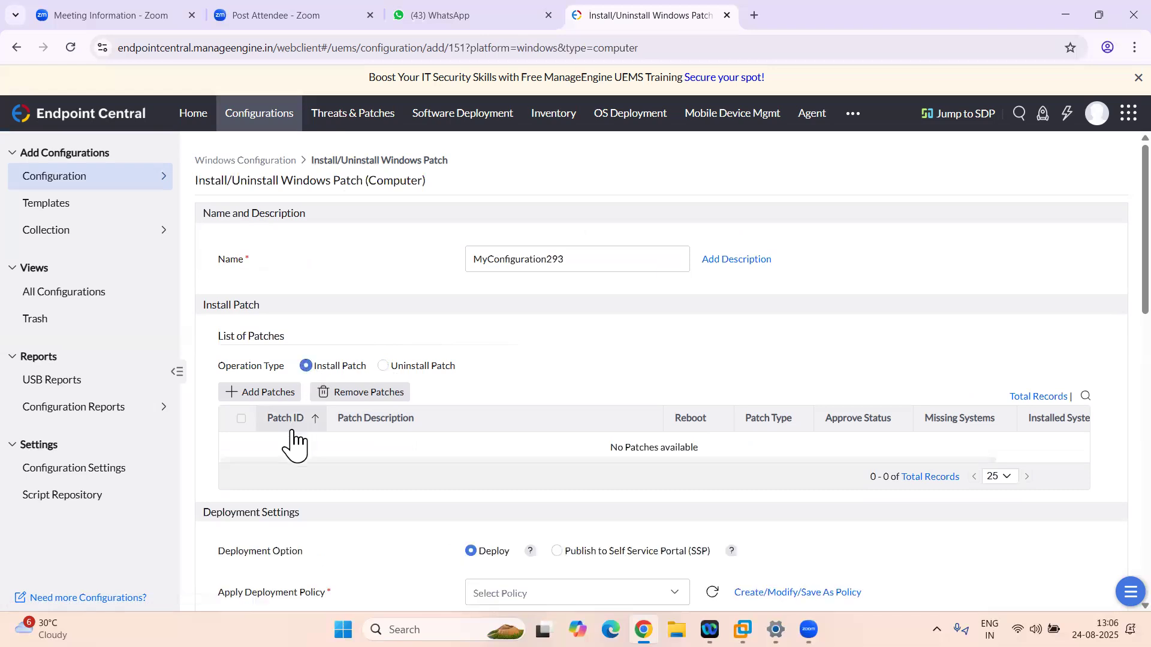
pyautogui.scroll(-1, 308, 476)
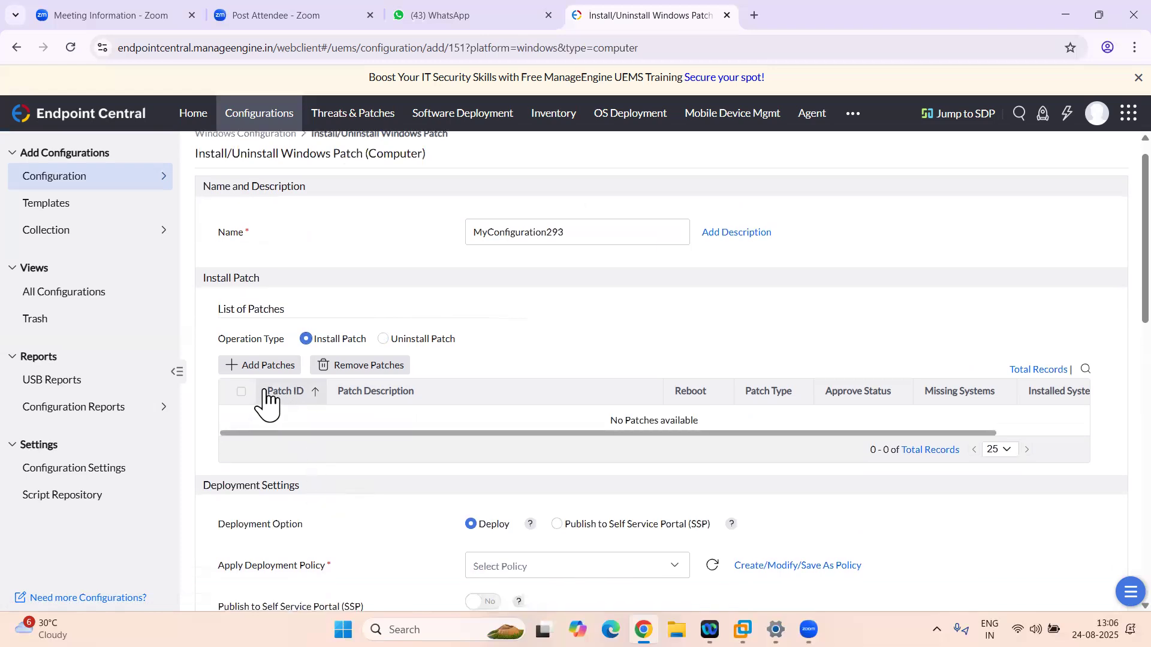
pyautogui.click(267, 367)
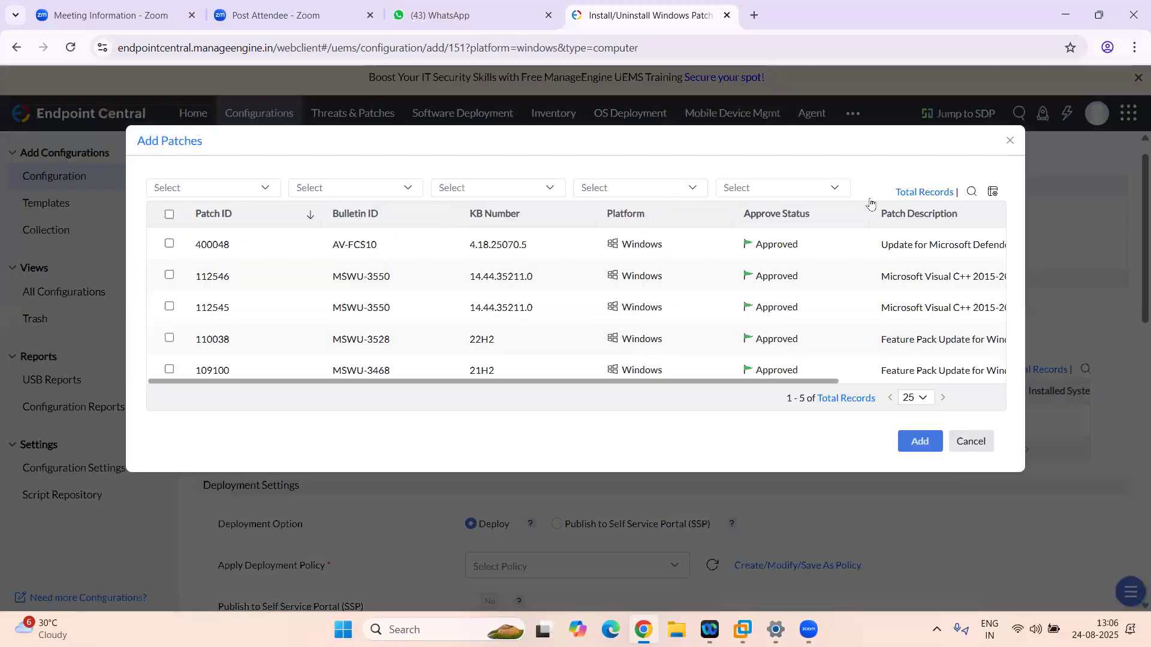
pyautogui.click(970, 439)
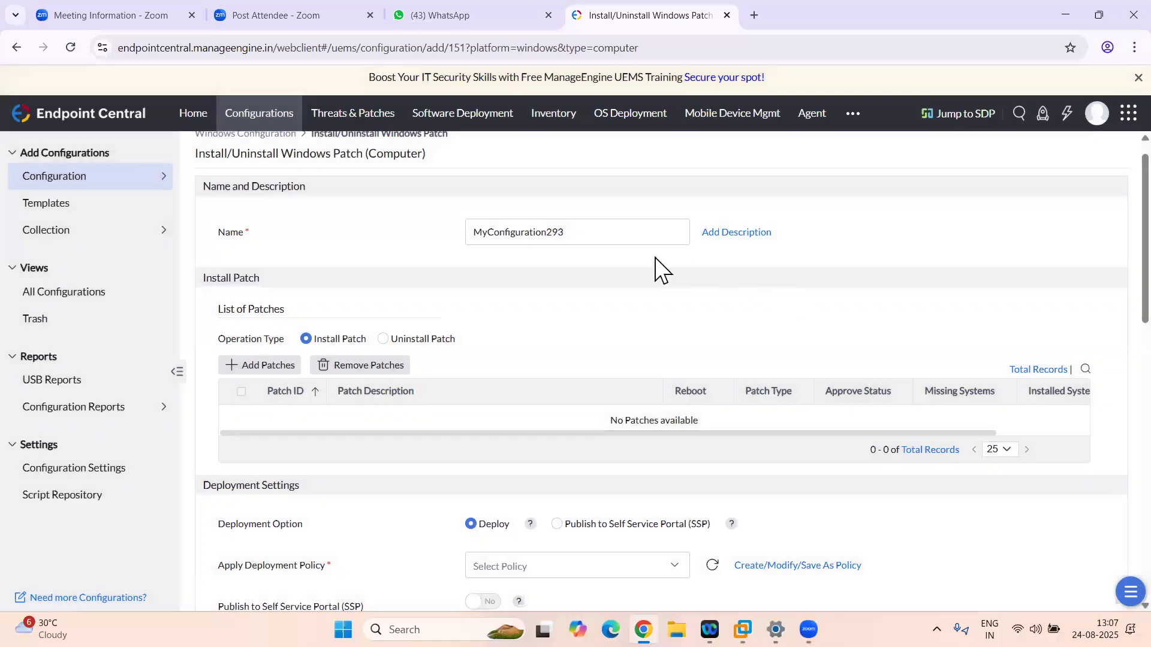
# Step: Name the configuration "Windows Patch Operation"
pyautogui.moveTo(604, 232); pyautogui.dragTo(422, 232)
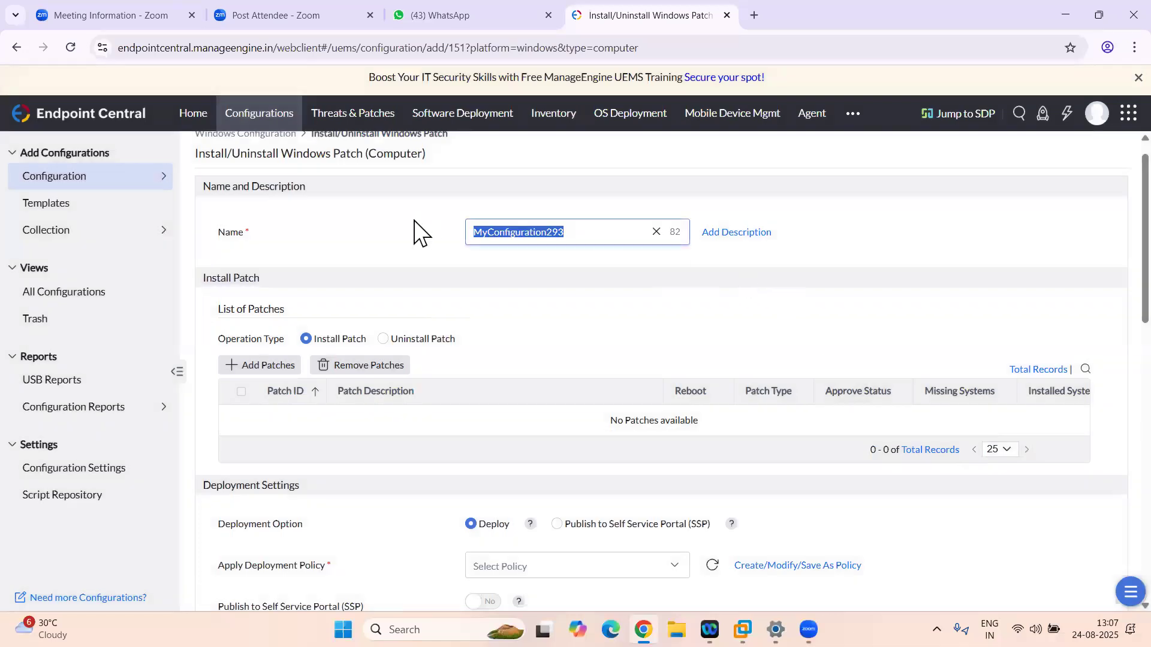
pyautogui.write('Windows ')
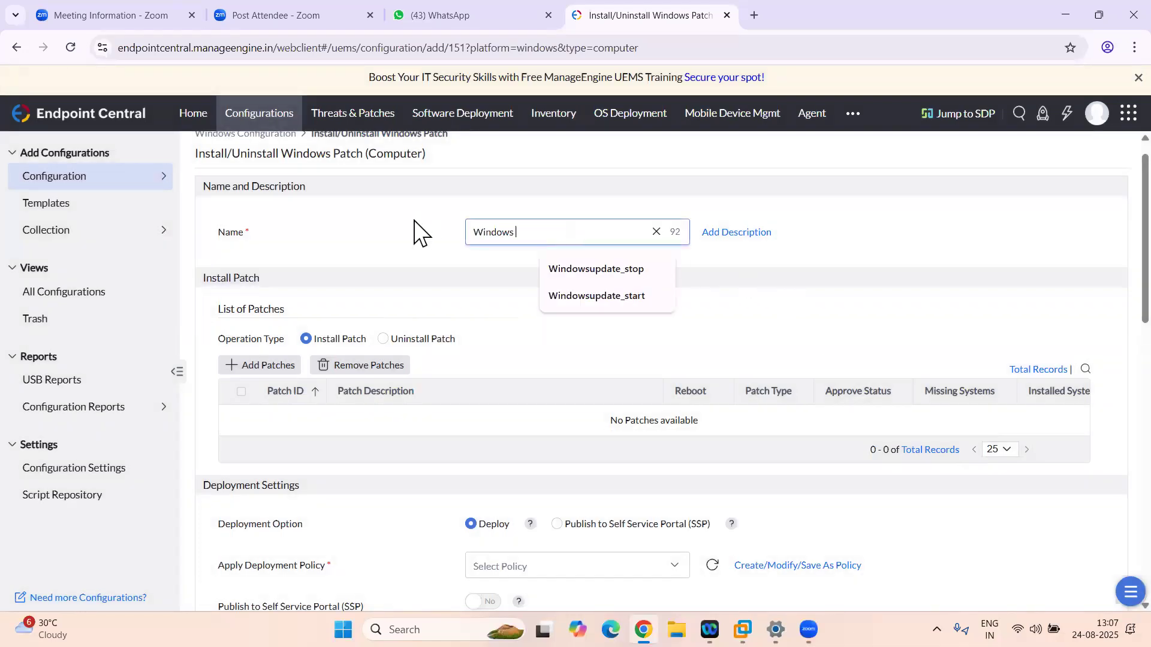
pyautogui.write('Path')
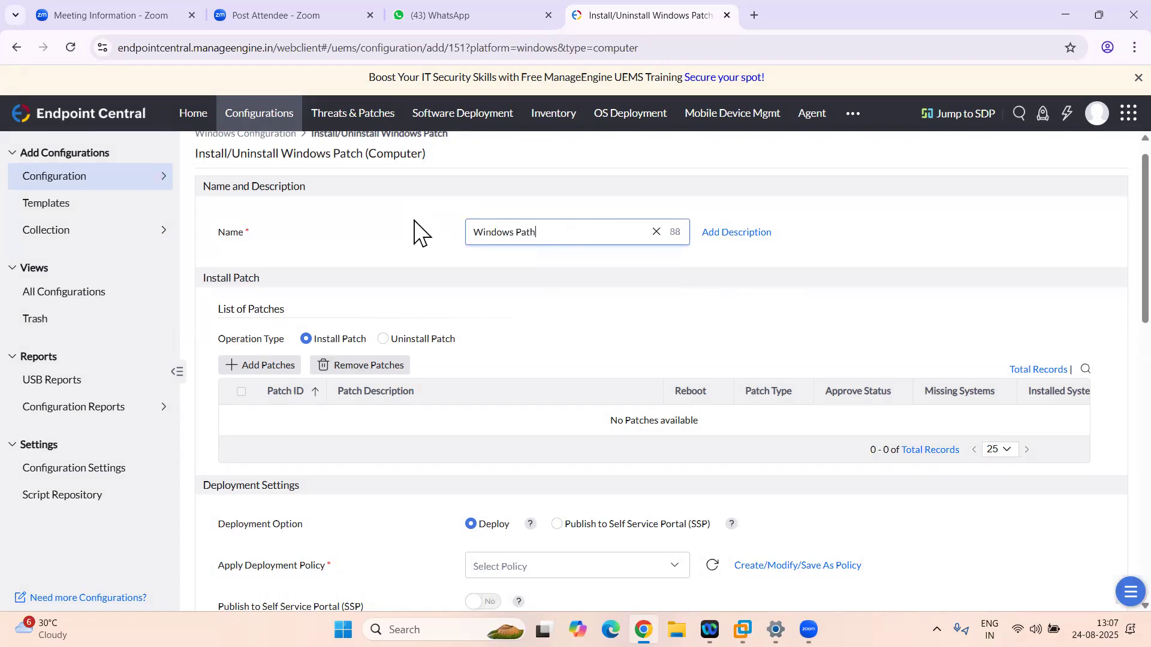
pyautogui.write('ch in')
pyautogui.press('BackSpace')
pyautogui.press('BackSpace')
pyautogui.write('Operation')
pyautogui.scroll(-1, 527, 377)
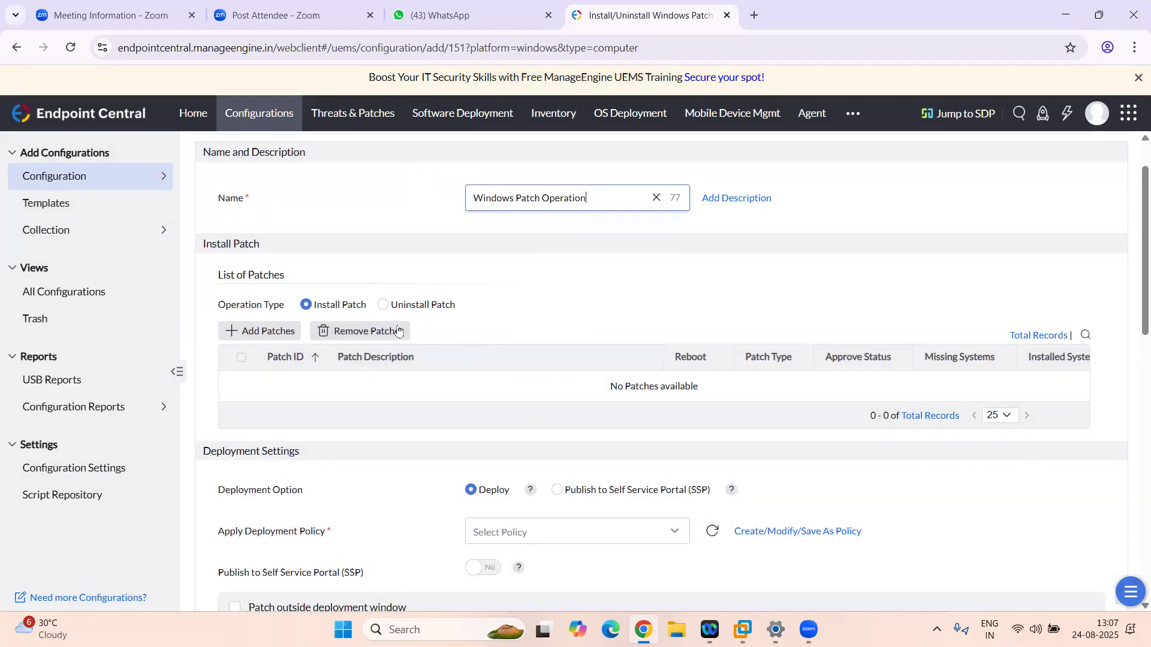
pyautogui.click(263, 335)
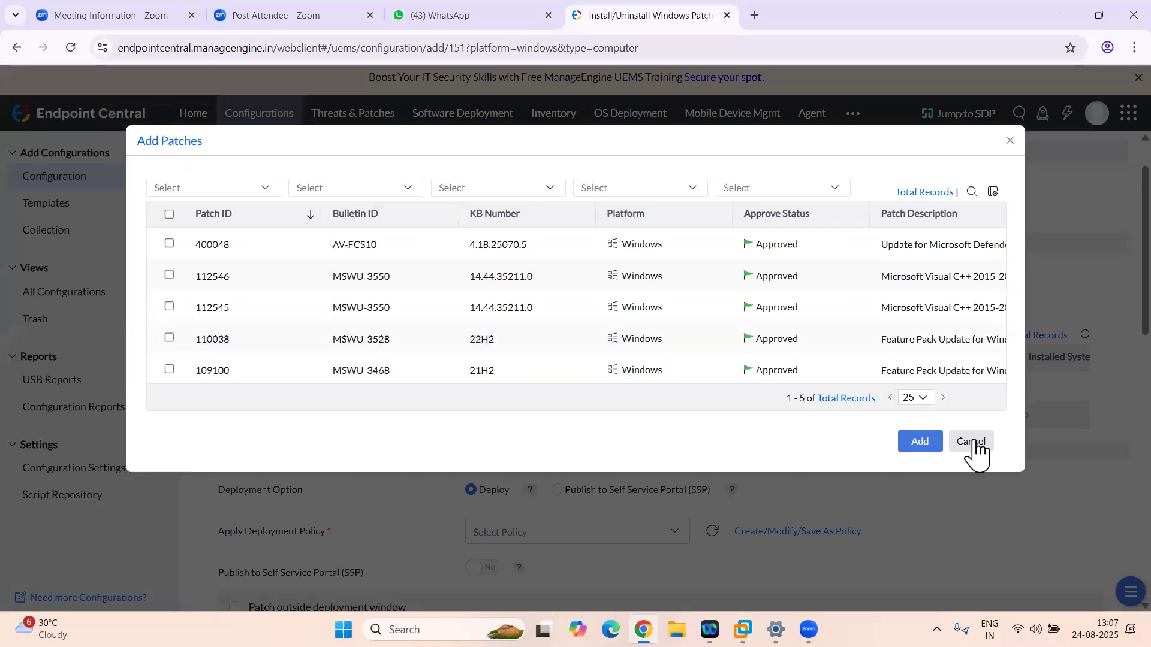
pyautogui.click(973, 444)
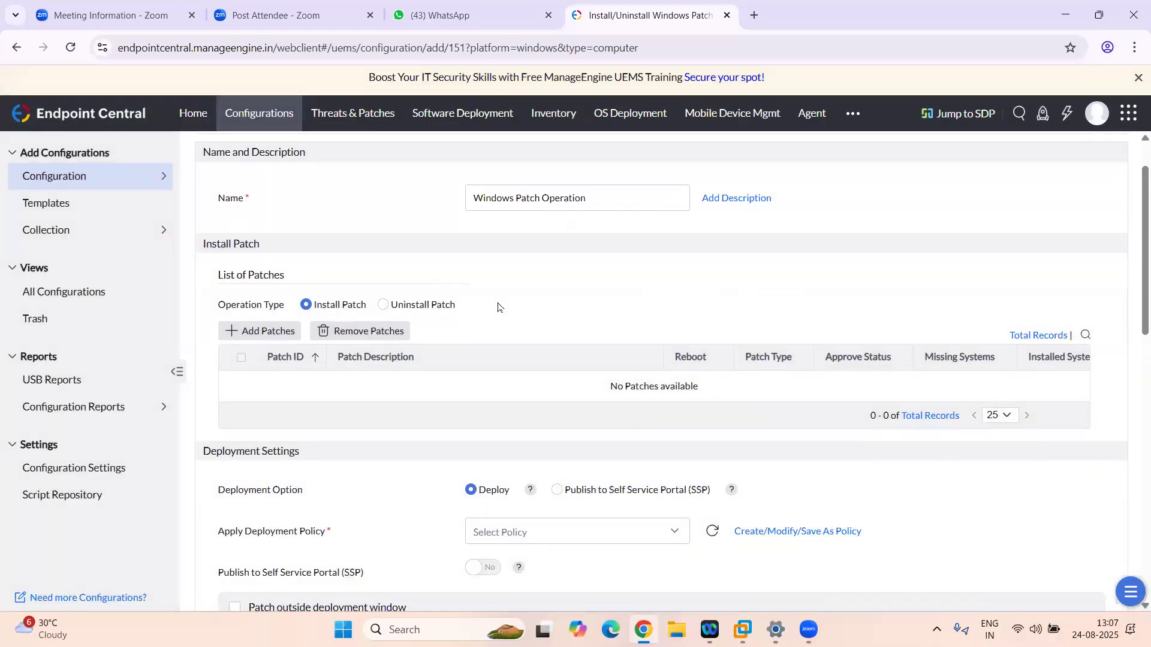
# Step: Review the available patch descriptions and add patch 400048, the Microsoft Defender Antivirus antimalware platform update, to the configuration
pyautogui.click(250, 331)
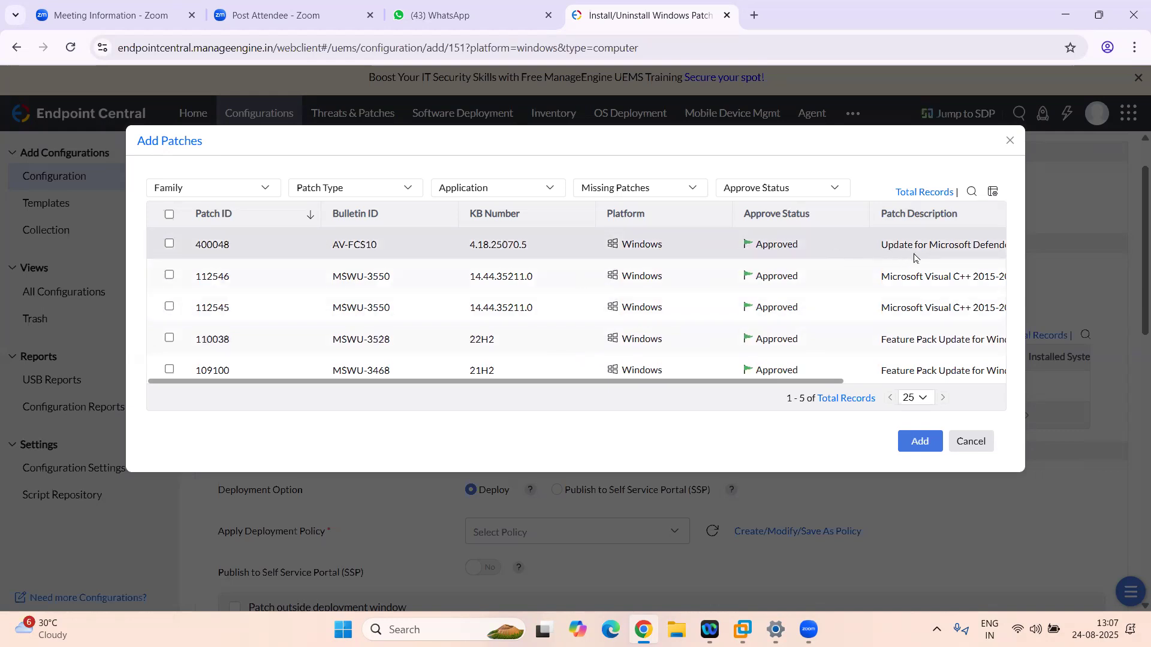
pyautogui.hscroll(2, 899, 308)
pyautogui.hscroll(3, 899, 308)
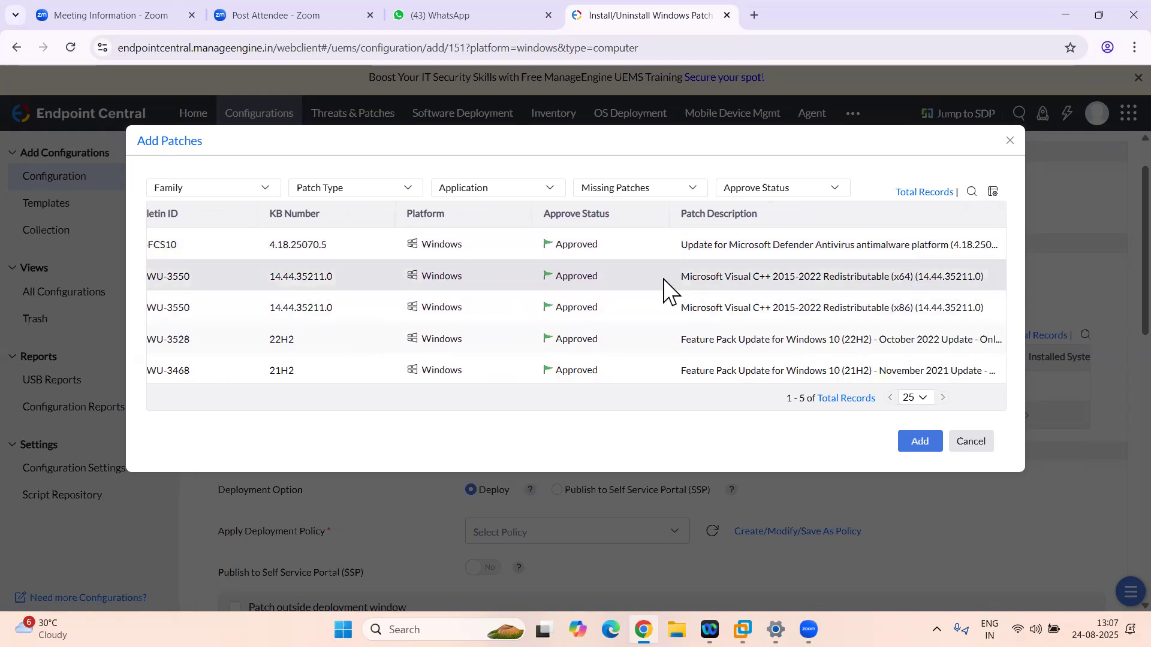
pyautogui.hscroll(-5, 663, 279)
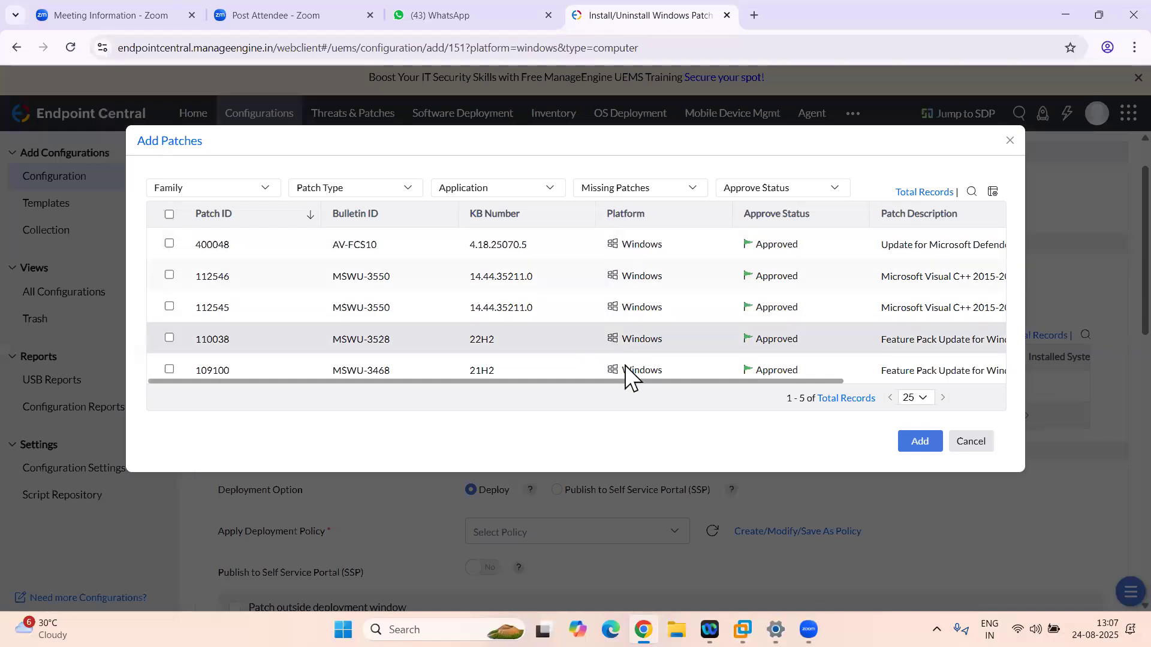
pyautogui.moveTo(641, 383); pyautogui.dragTo(854, 400)
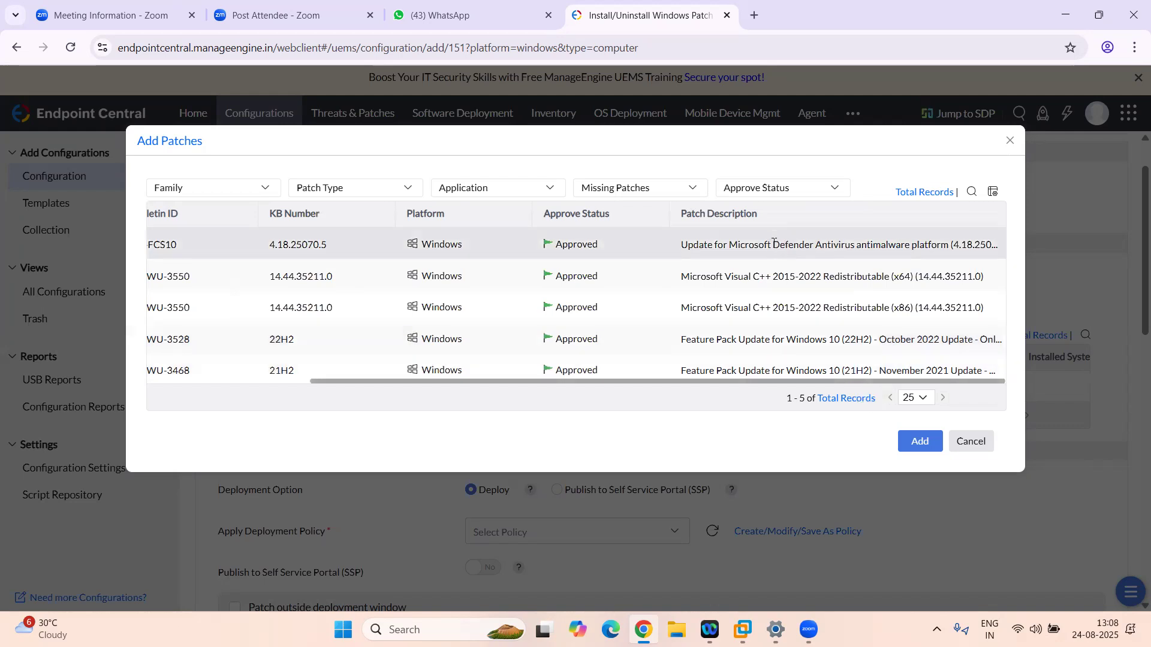
pyautogui.moveTo(767, 381); pyautogui.dragTo(539, 380)
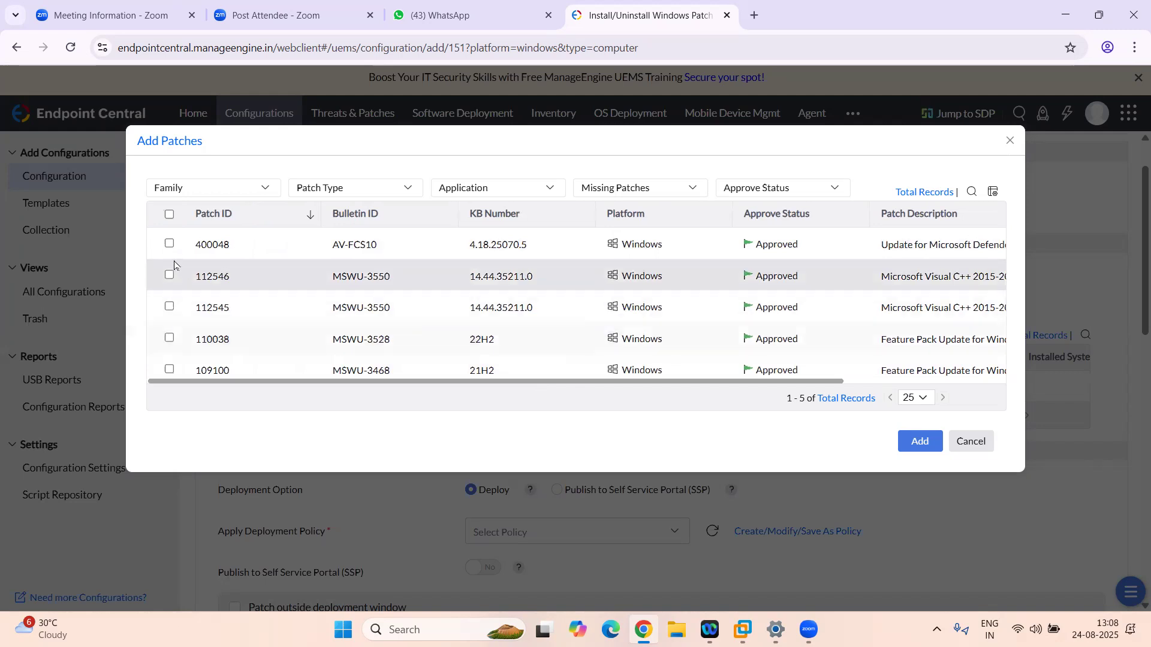
pyautogui.click(169, 243)
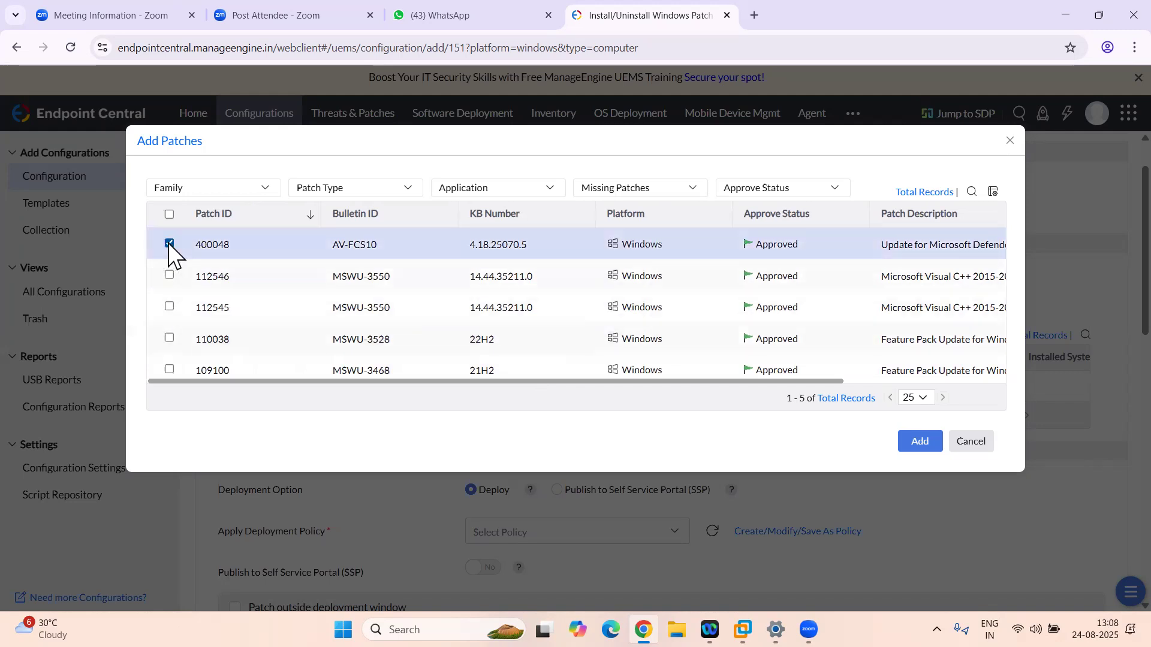
pyautogui.click(919, 442)
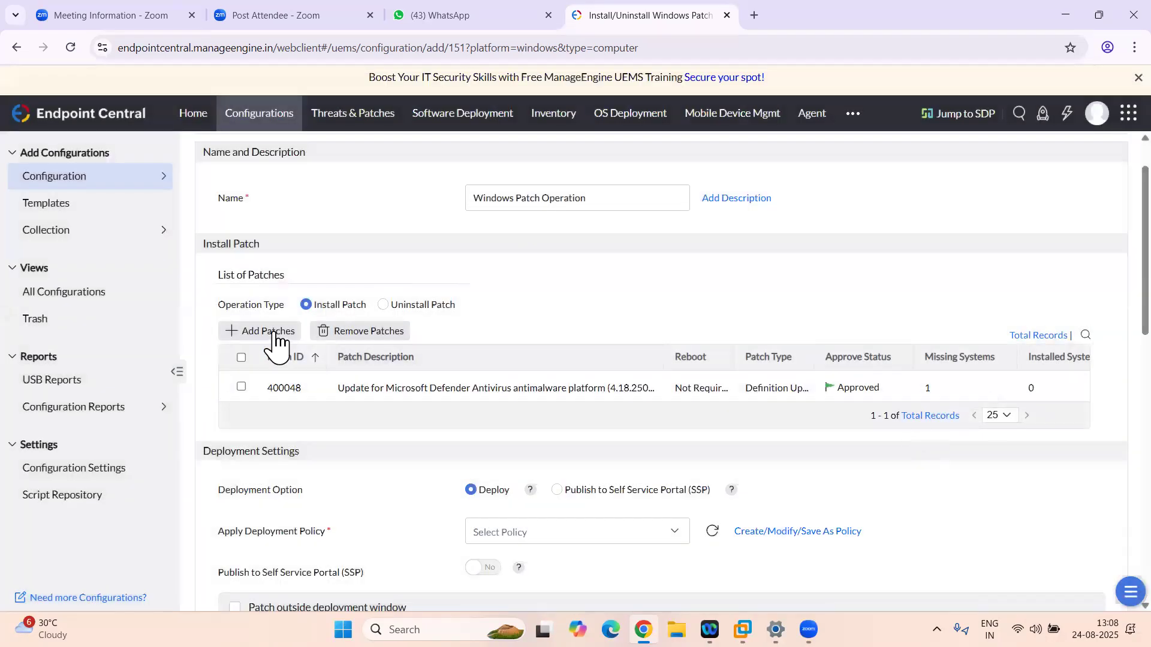
# Step: Reopen the patch selection and filter the available patches by the VLC Media Player family
pyautogui.click(271, 332)
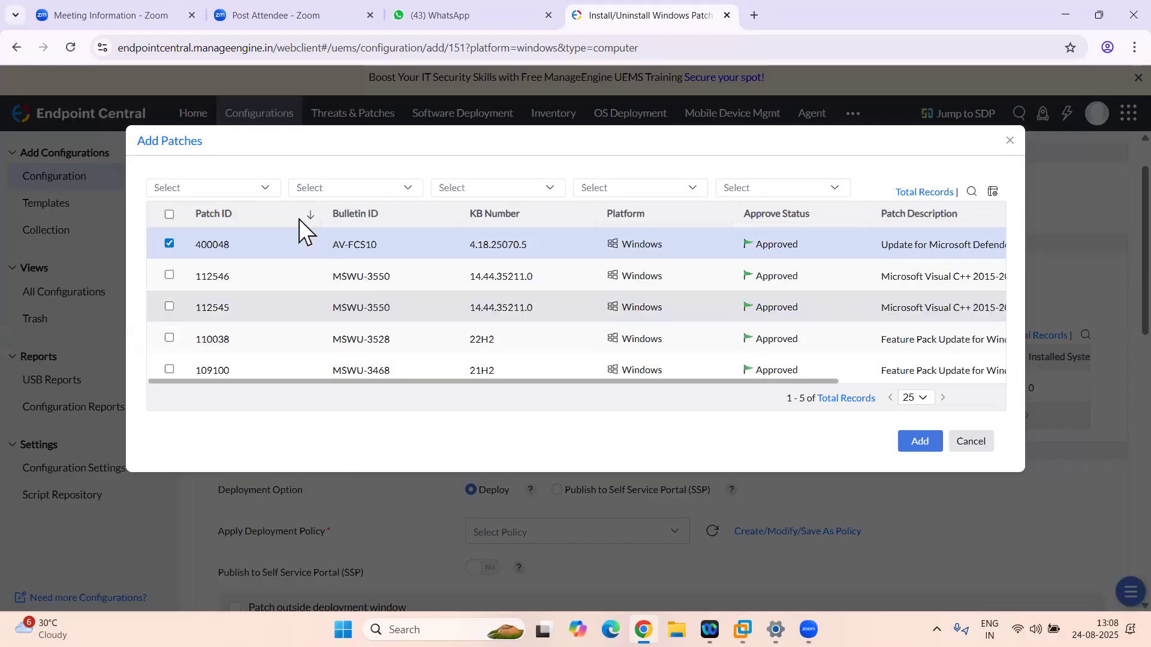
pyautogui.click(266, 189)
pyautogui.scroll(-2, 233, 303)
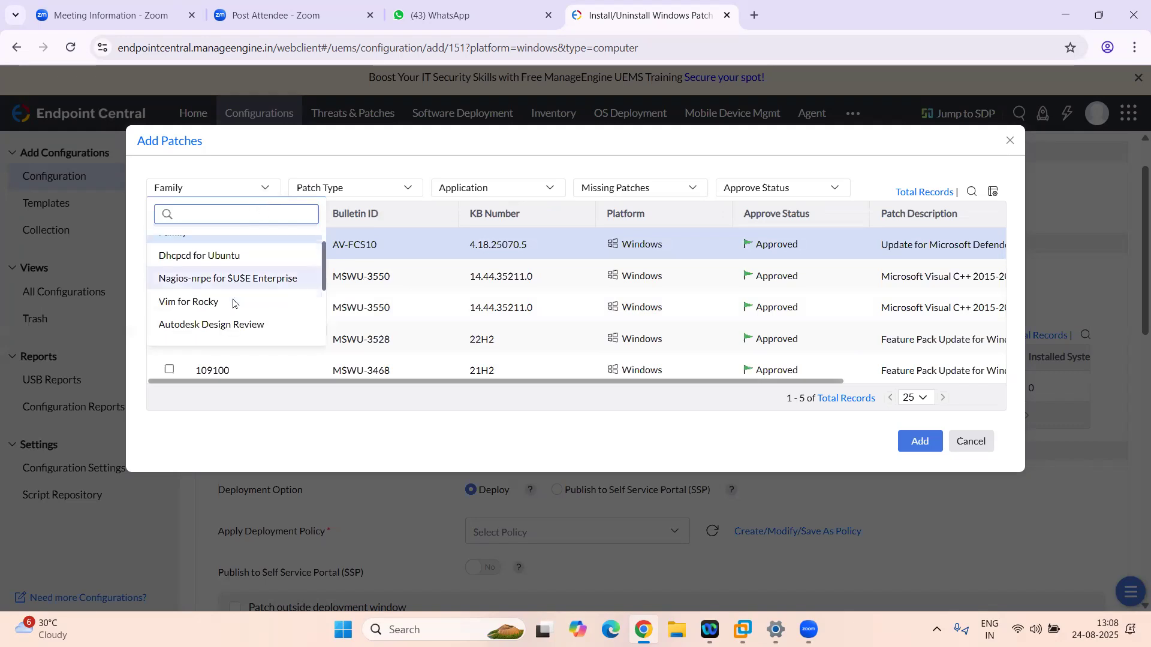
pyautogui.scroll(-2, 233, 303)
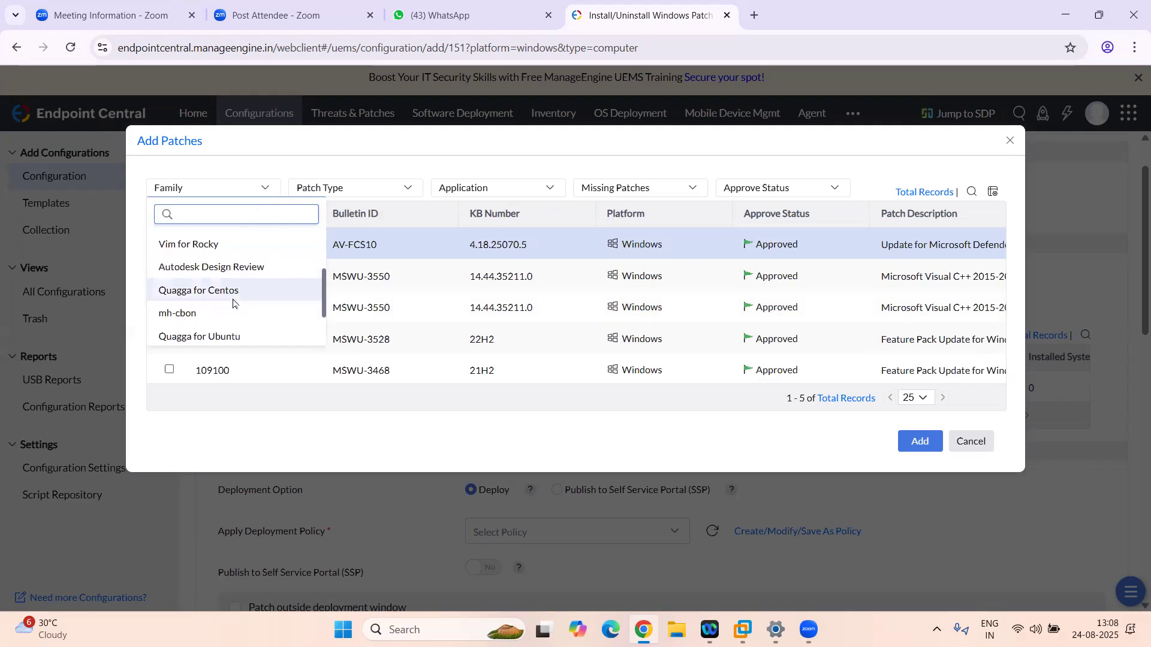
pyautogui.scroll(-3, 233, 303)
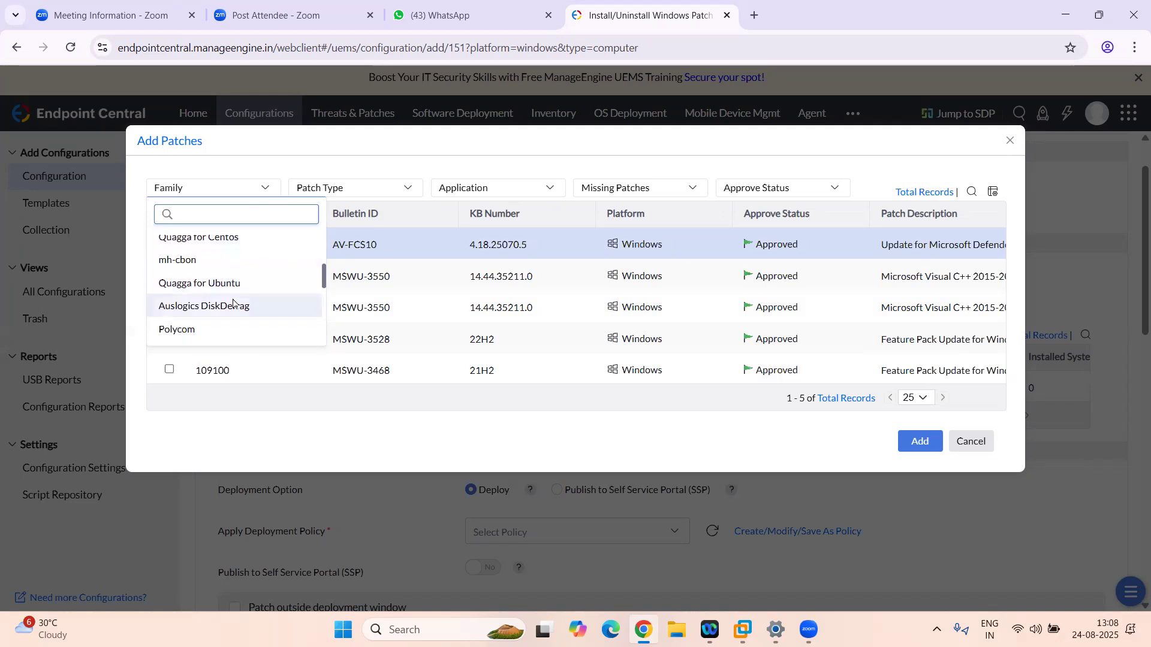
pyautogui.scroll(-5, 233, 302)
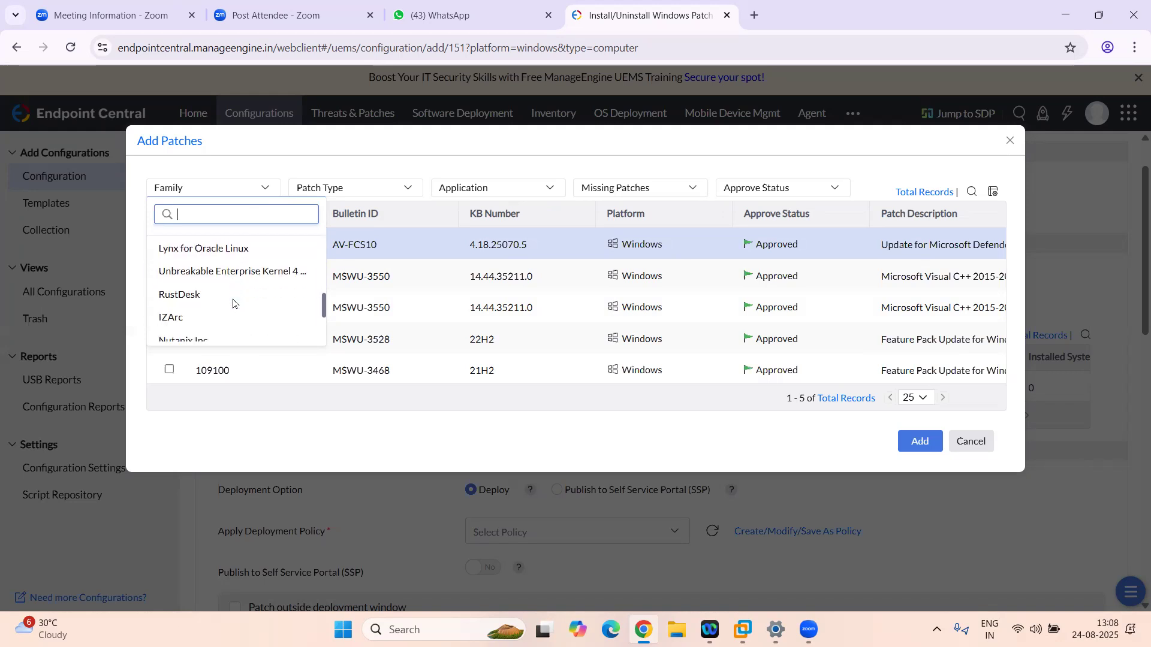
pyautogui.scroll(-2, 233, 303)
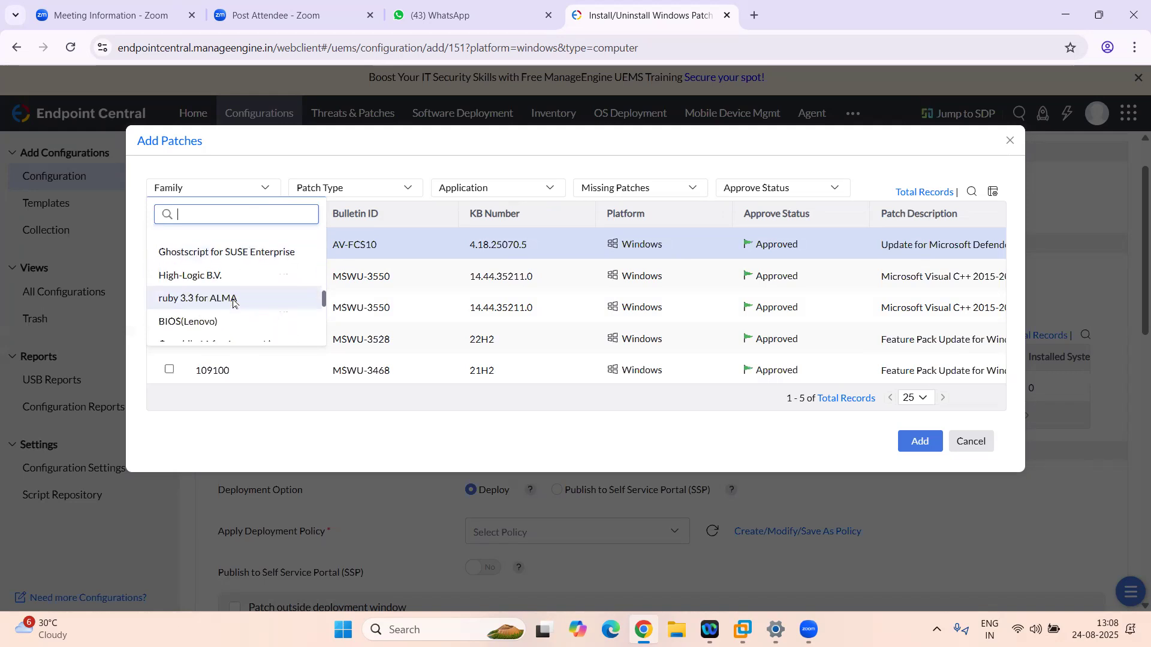
pyautogui.write('vlc')
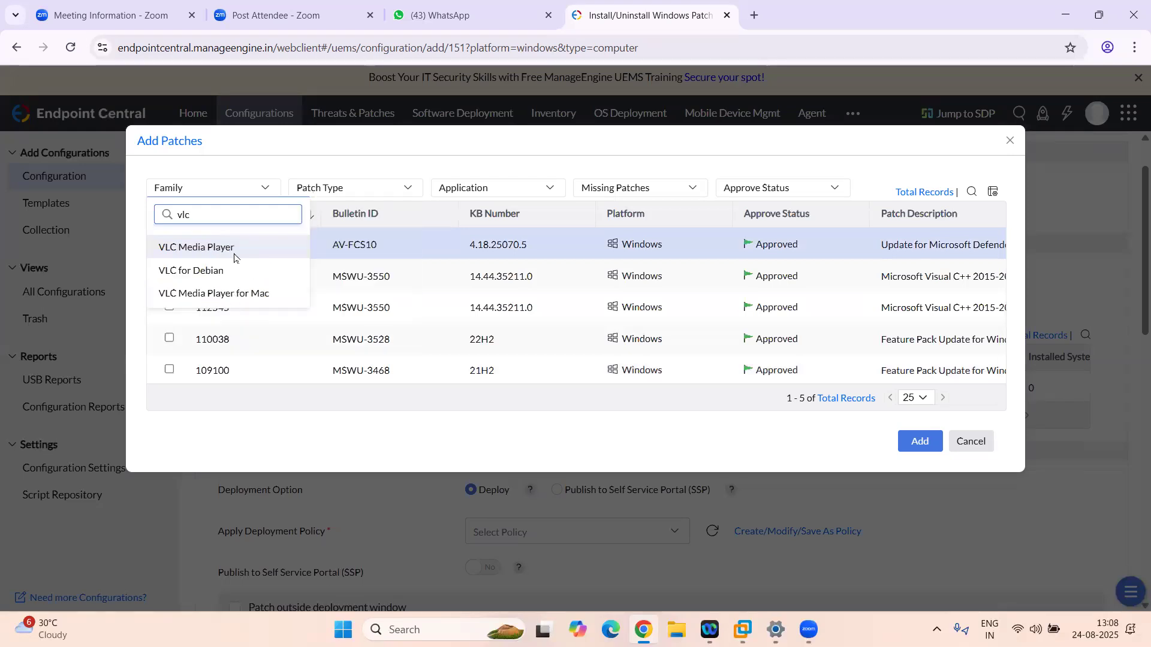
pyautogui.click(223, 250)
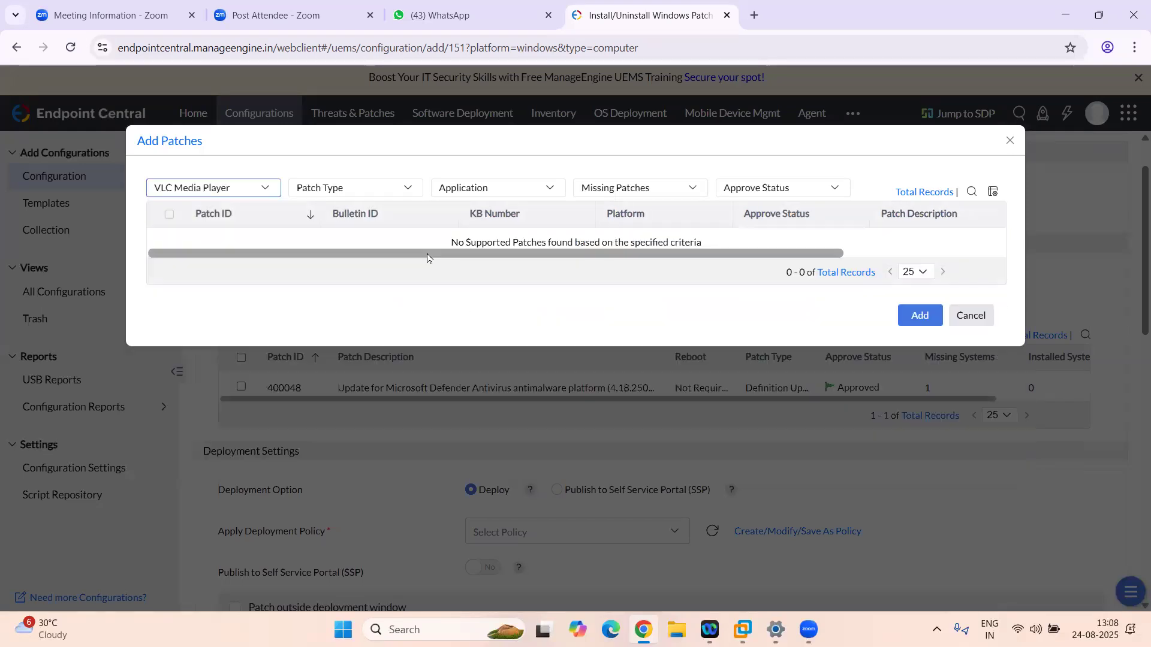
# Step: Clear the VLC Media Player filter so that patches from every family are listed
pyautogui.click(267, 194)
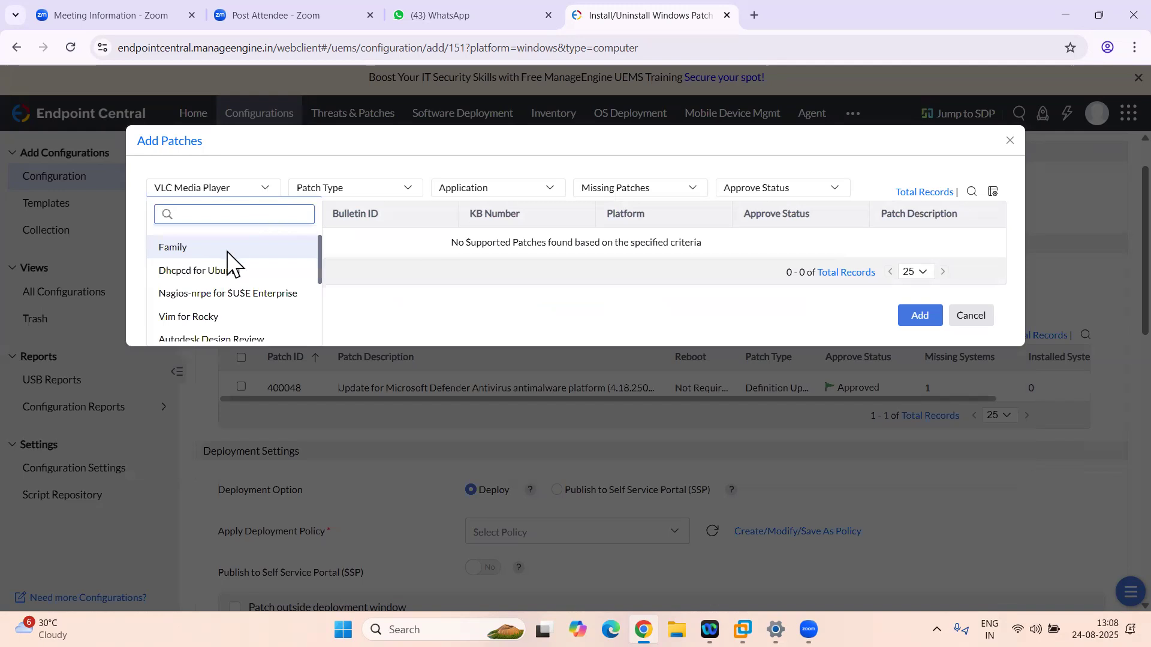
pyautogui.scroll(-2, 223, 303)
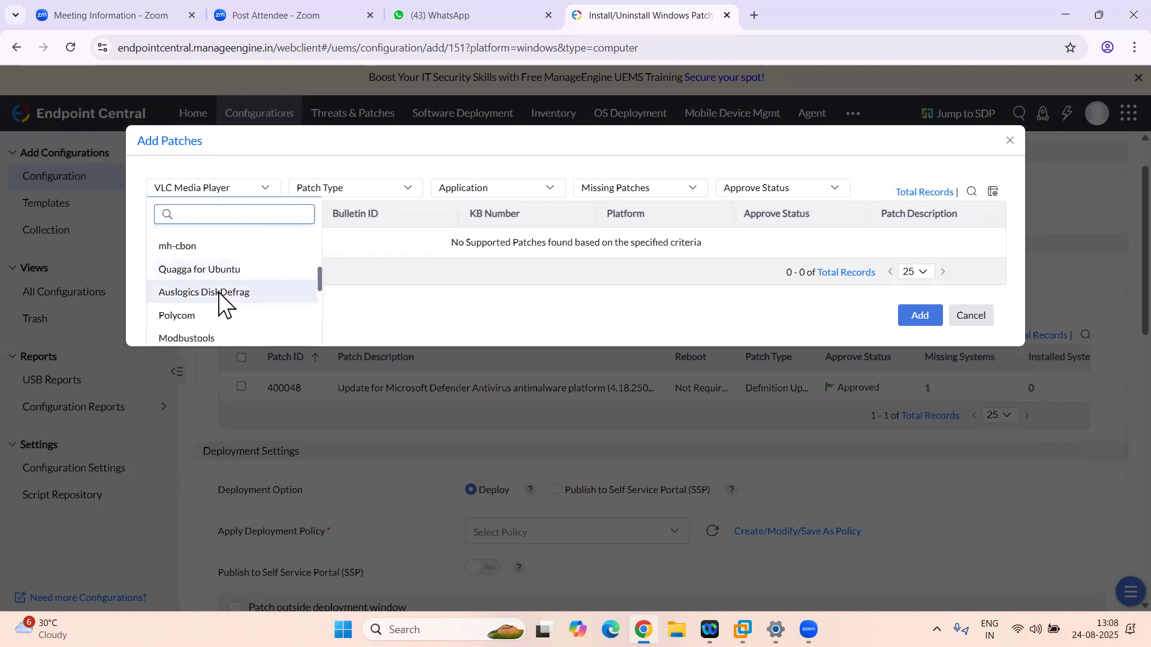
pyautogui.click(266, 192)
pyautogui.click(265, 195)
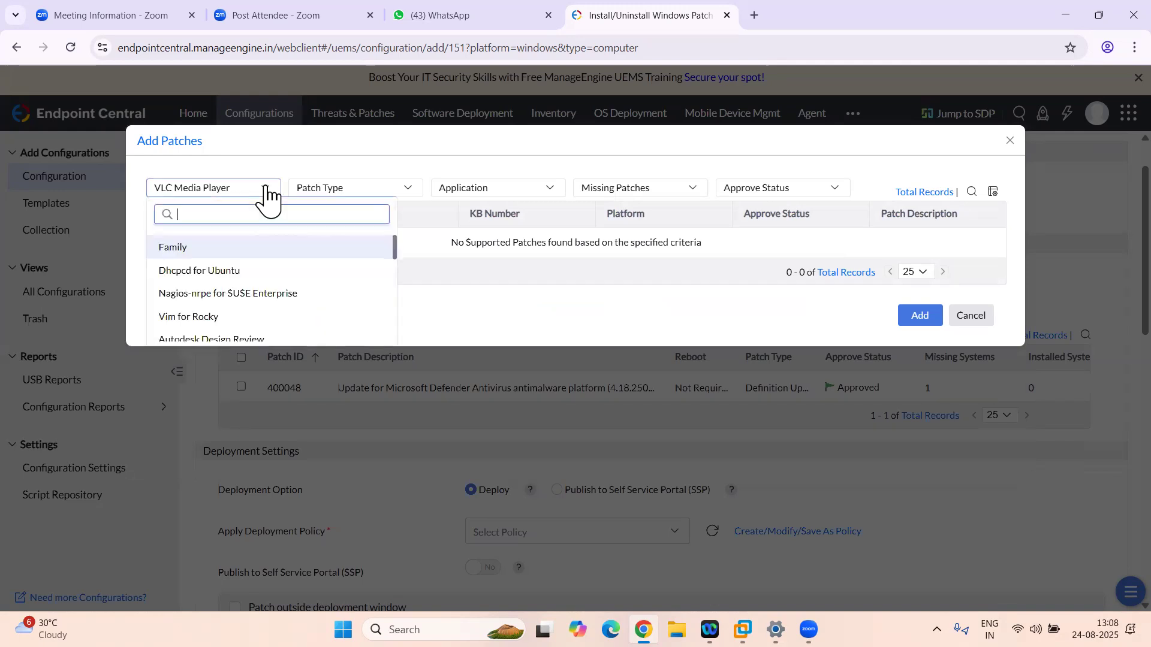
pyautogui.click(179, 251)
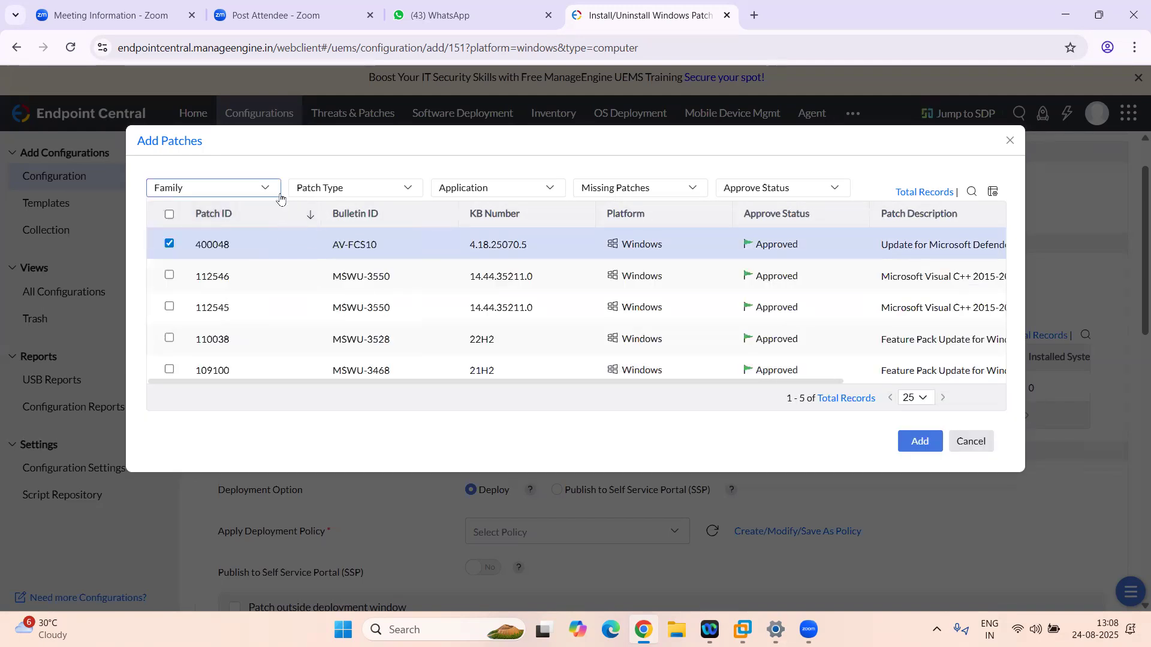
# Step: Search the patch descriptions of the available patches for "firefox"
pyautogui.click(971, 193)
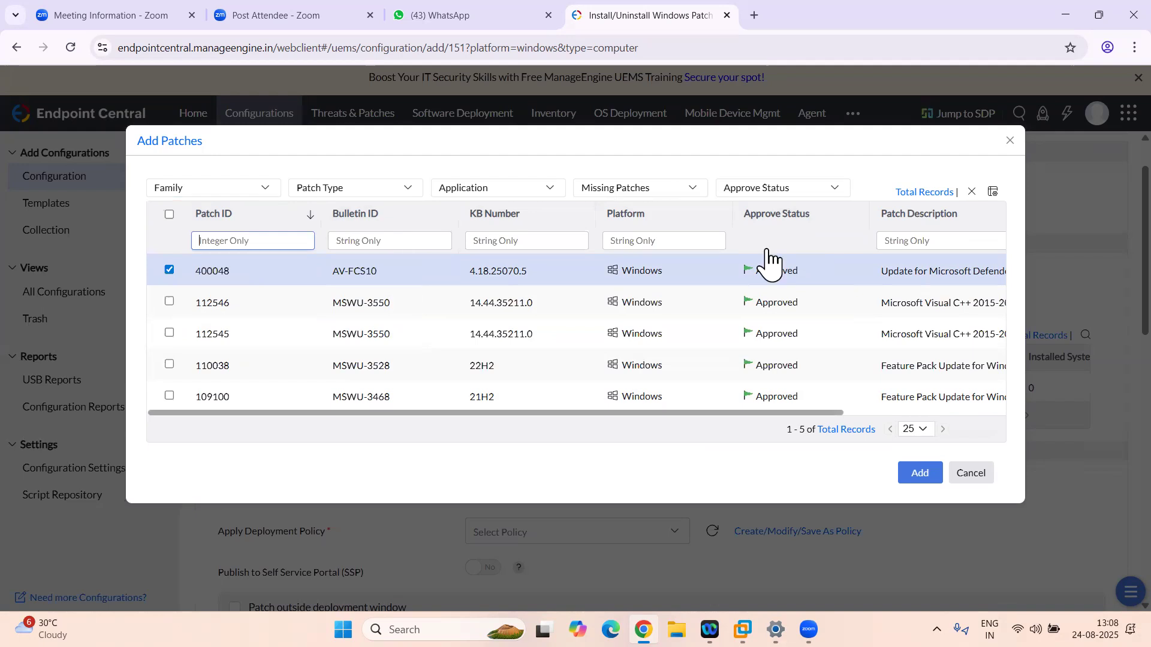
pyautogui.click(910, 244)
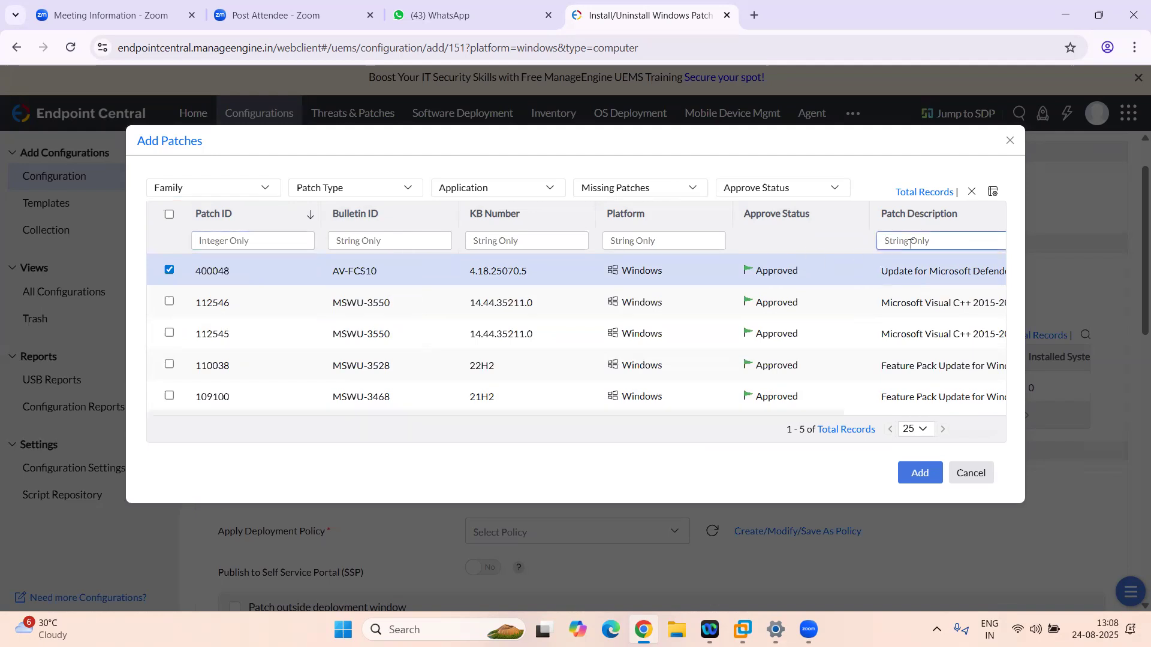
pyautogui.write('f')
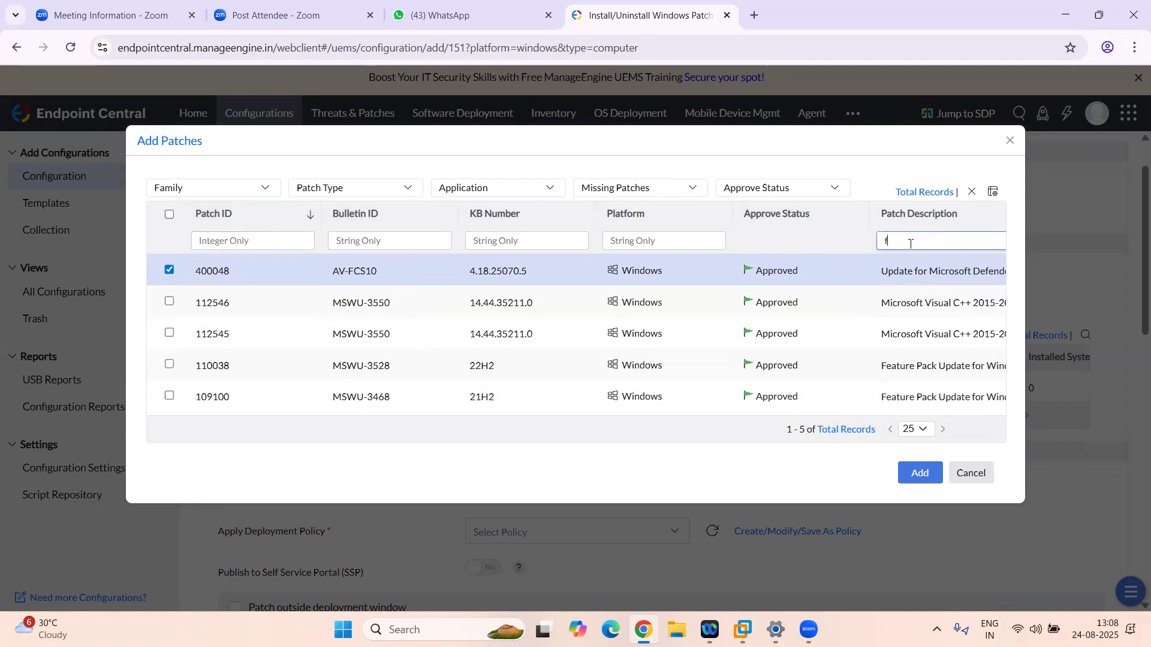
pyautogui.write('irefox')
# Step: Replace the patch description search term with "chrome"
pyautogui.press('BackSpace')
pyautogui.press('BackSpace')
pyautogui.press('BackSpace')
pyautogui.press('BackSpace')
pyautogui.press('BackSpace')
pyautogui.write('chrome')
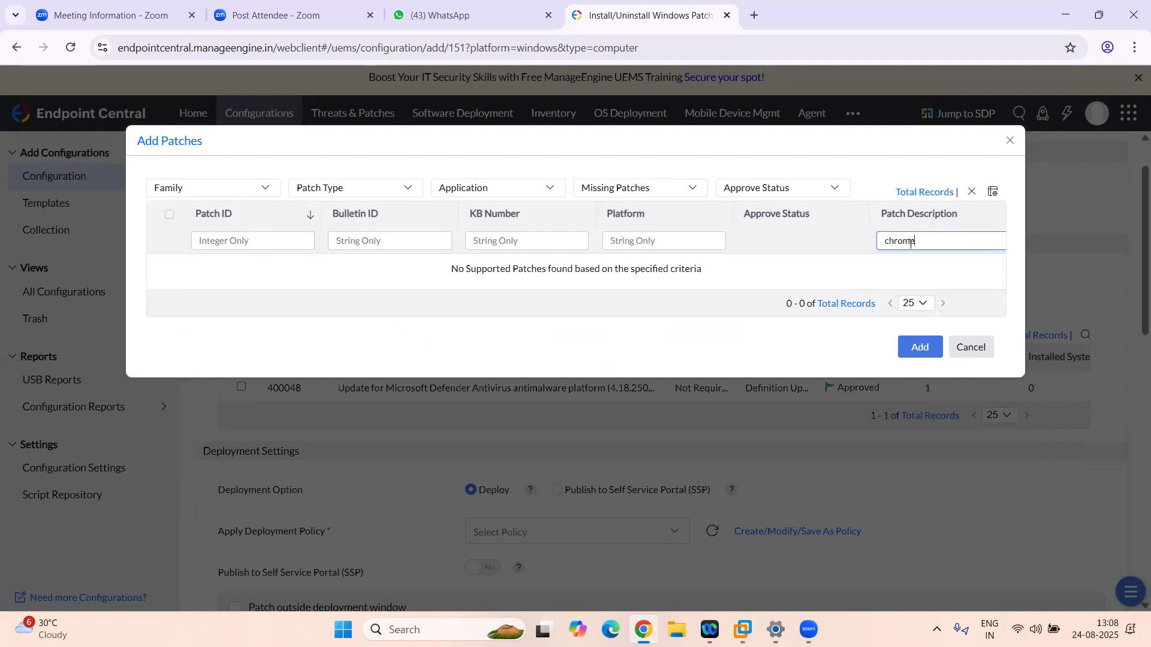
# Step: Search the patch descriptions for "windows", review the matching patches, and close the patch selection without adding any
pyautogui.press('BackSpace')
pyautogui.press('BackSpace')
pyautogui.press('BackSpace')
pyautogui.press('BackSpace')
pyautogui.press('BackSpace')
pyautogui.press('BackSpace')
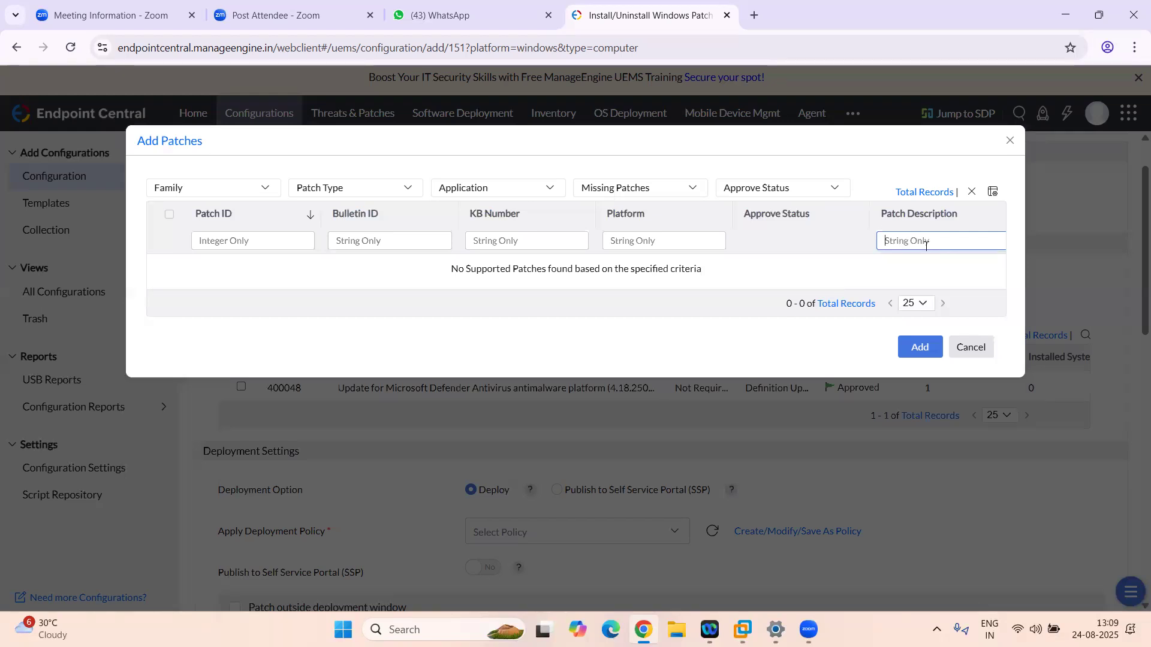
pyautogui.write('windows')
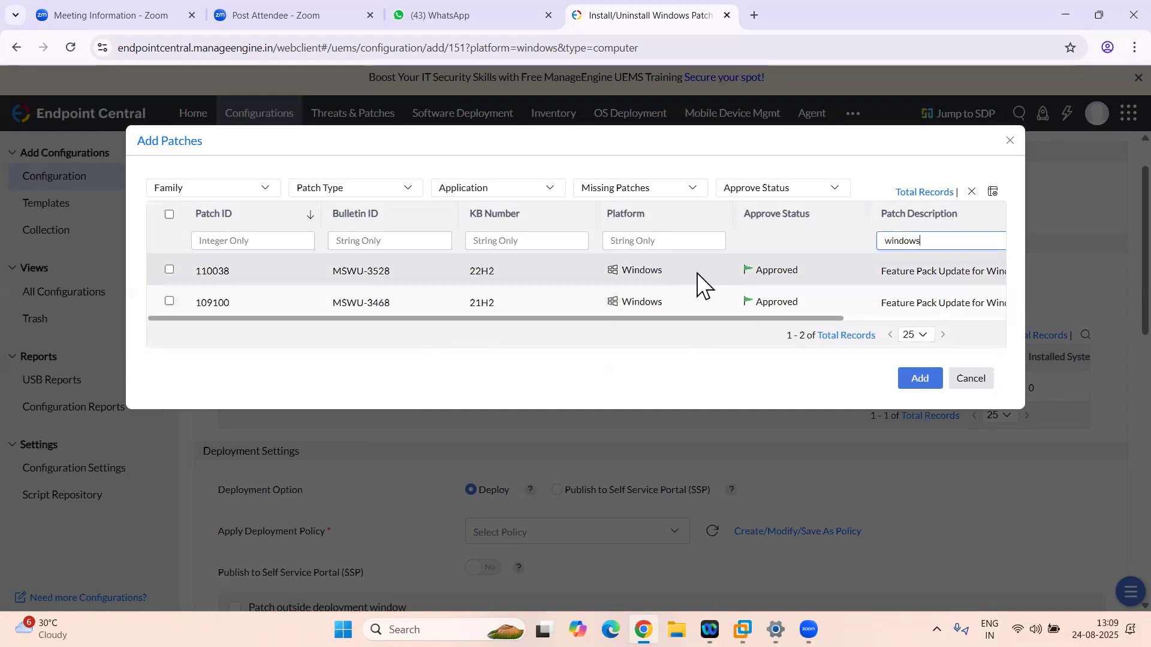
pyautogui.hscroll(4, 700, 284)
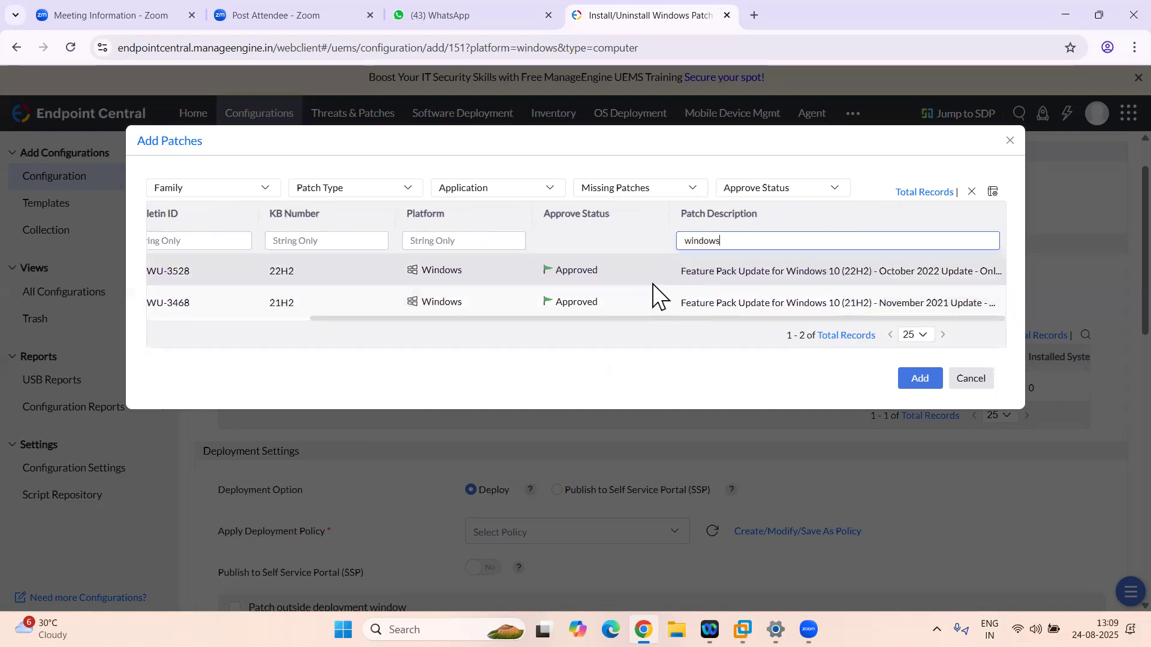
pyautogui.hscroll(-4, 653, 292)
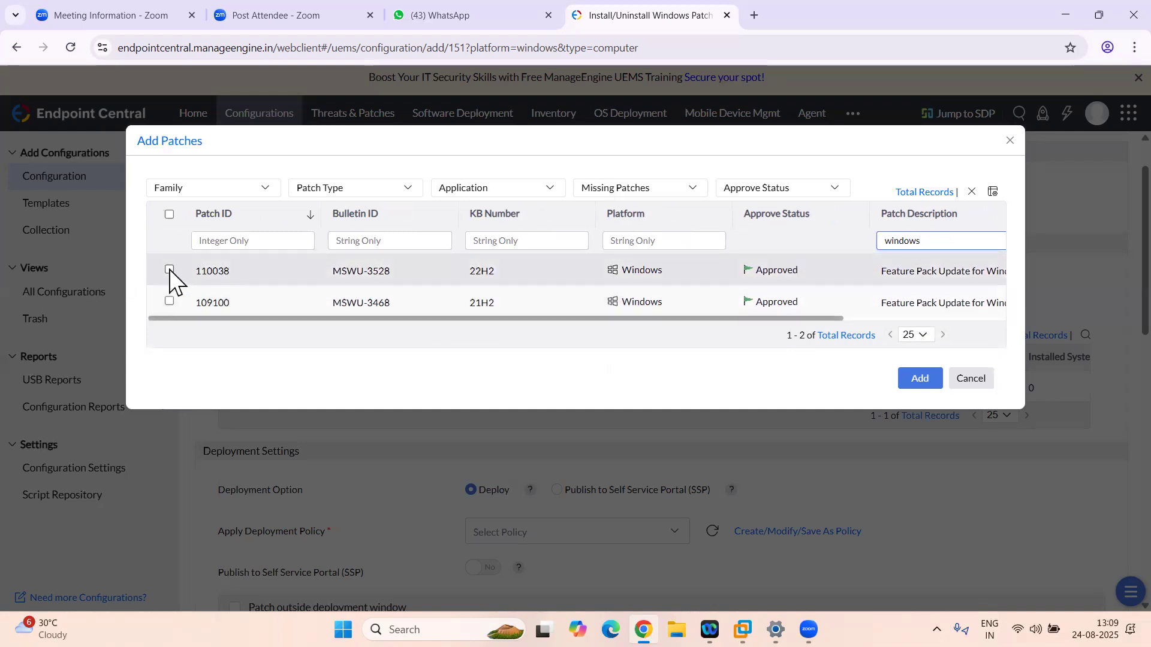
pyautogui.click(966, 380)
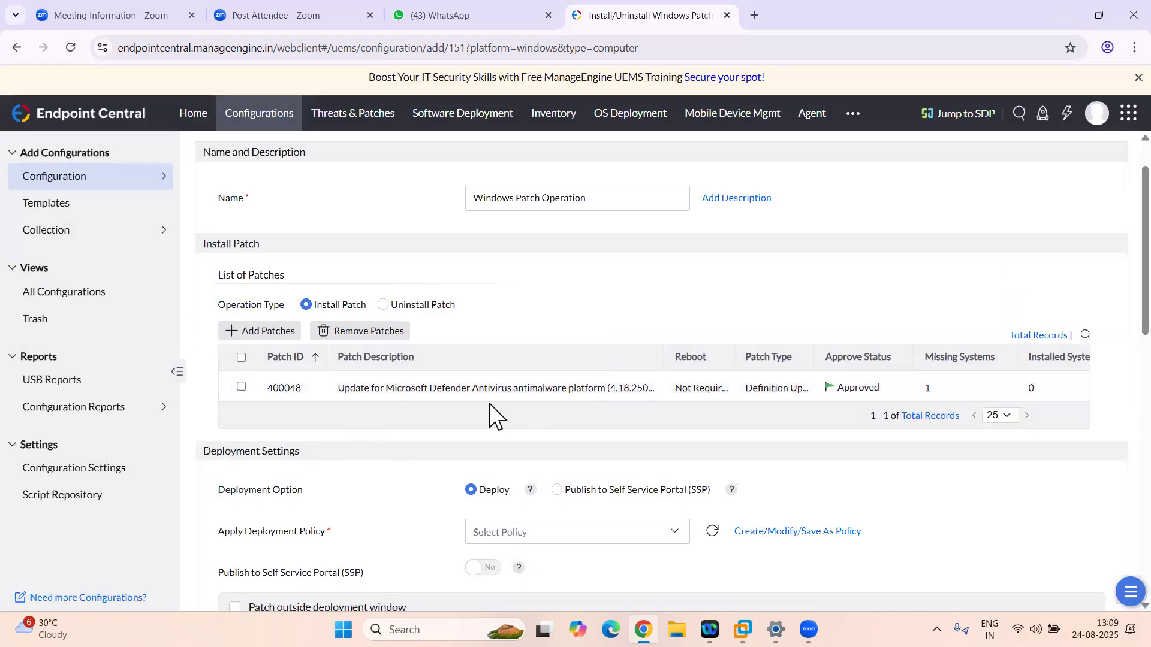
# Step: Select and deselect patch 400048 in the list, and switch the operation type to Uninstall Patch and back to Install Patch
pyautogui.scroll(-1, 334, 444)
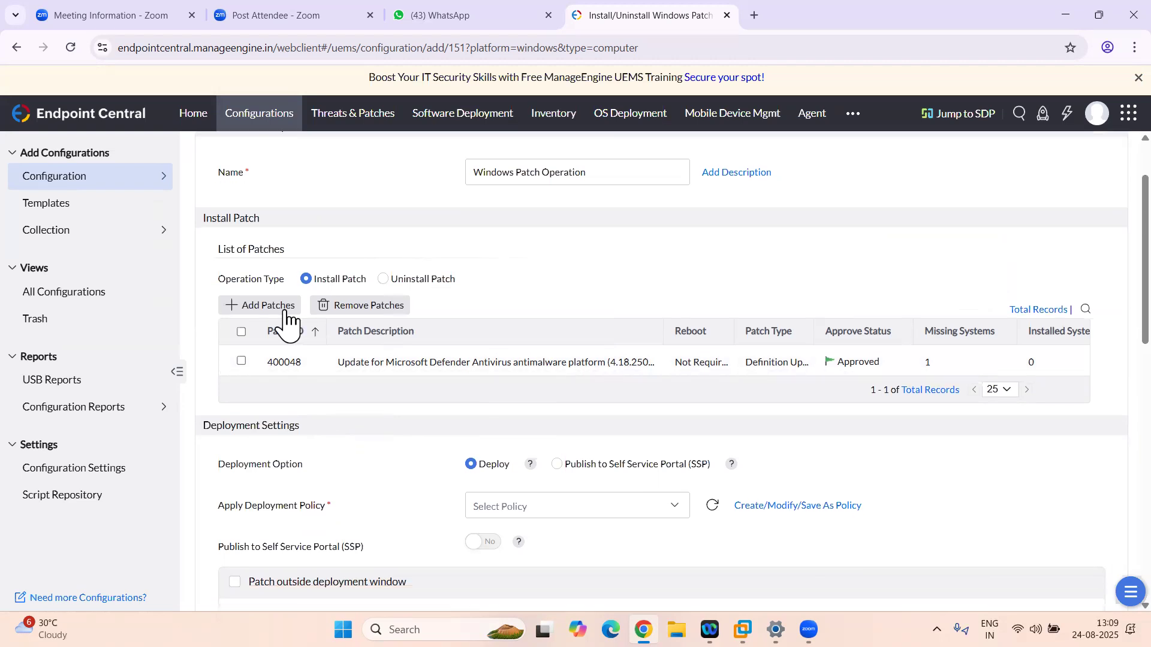
pyautogui.click(240, 360)
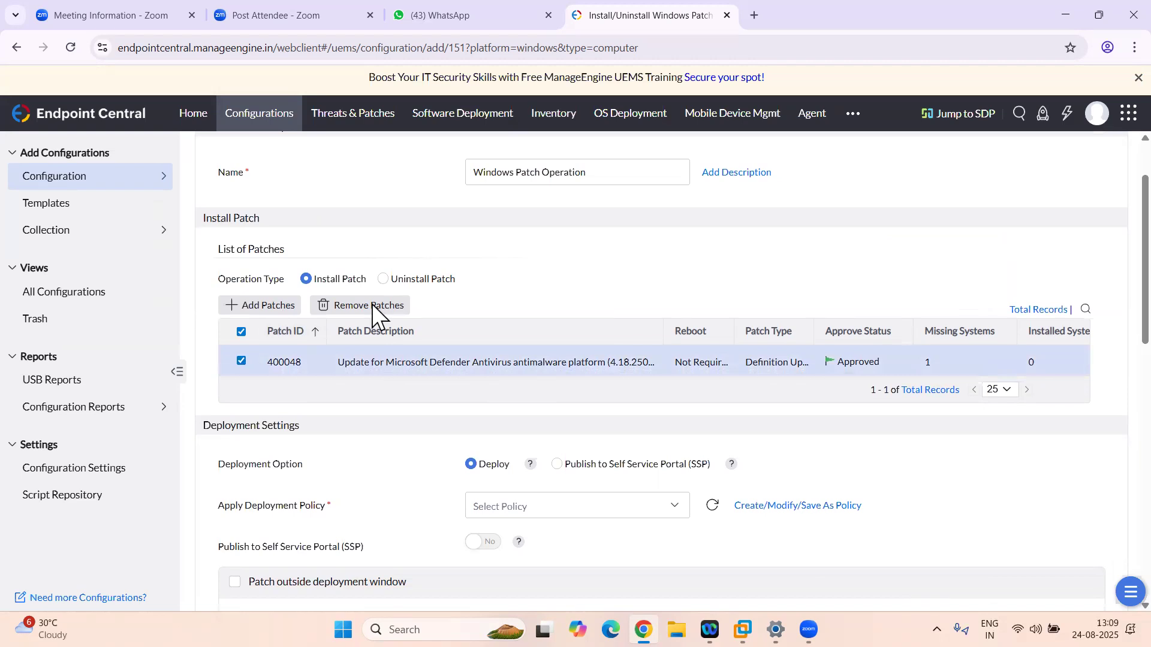
pyautogui.click(242, 331)
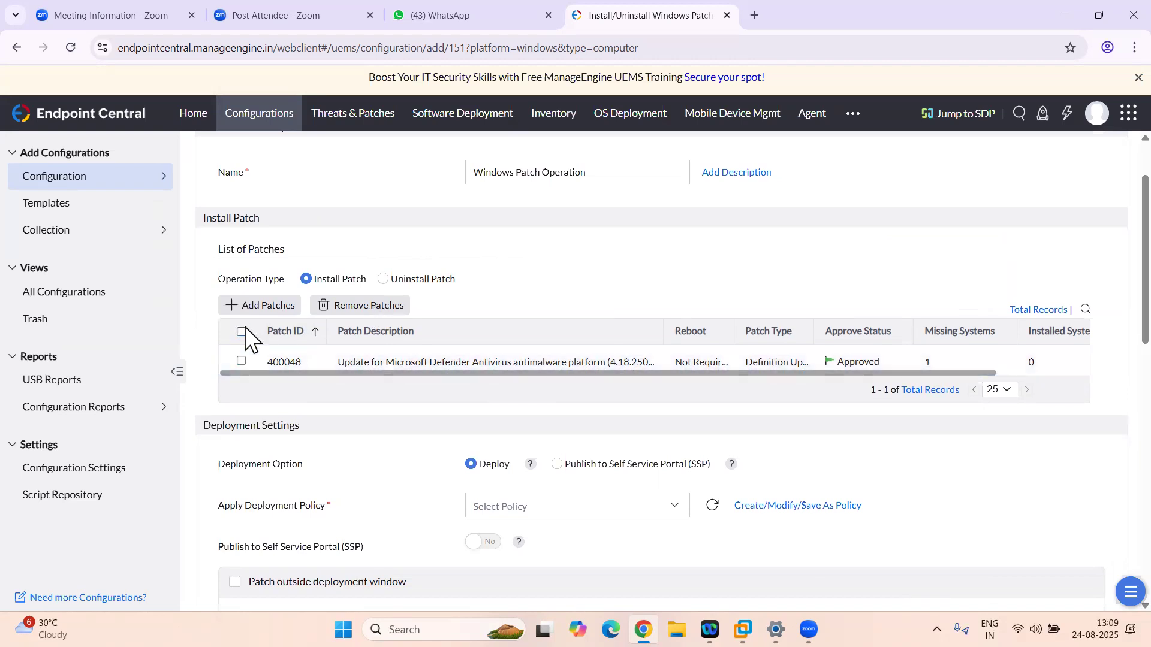
pyautogui.click(406, 280)
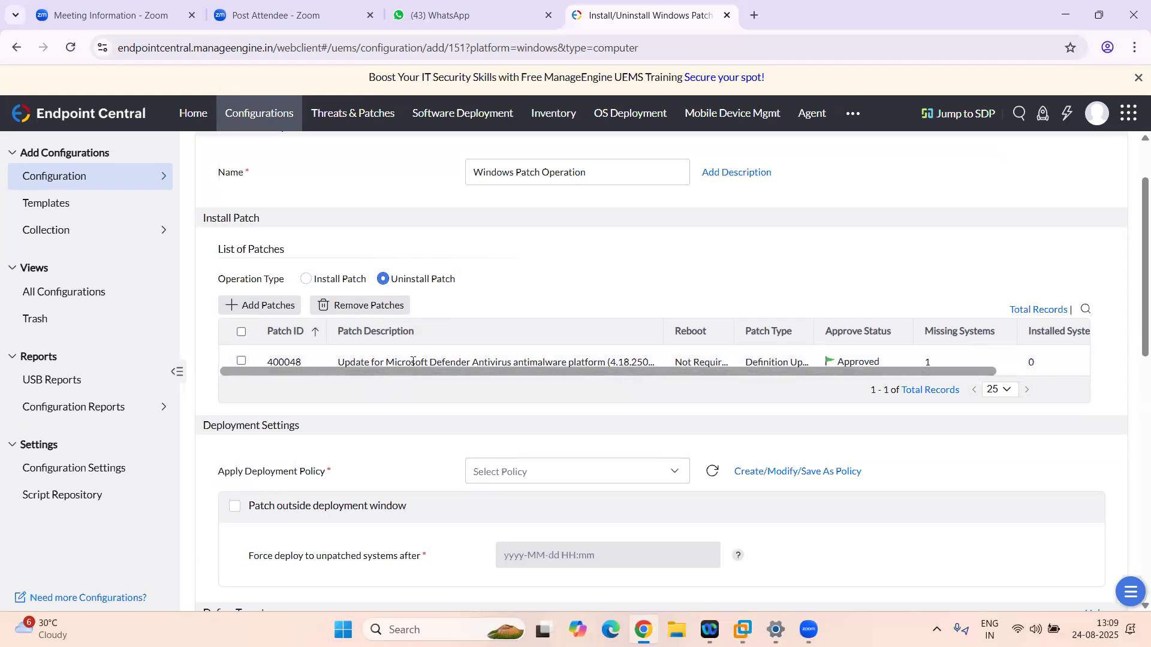
pyautogui.click(314, 281)
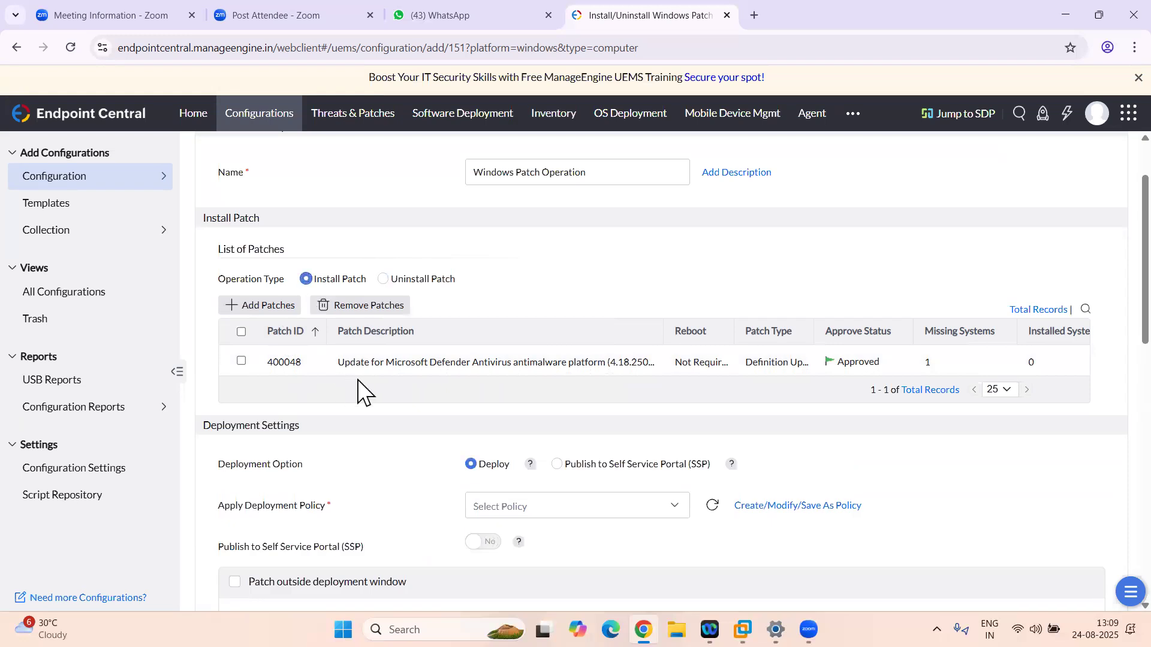
# Step: Review the available deployment policies and apply "Allow user intervention (Skip deployment/reboot)"
pyautogui.scroll(-1, 398, 383)
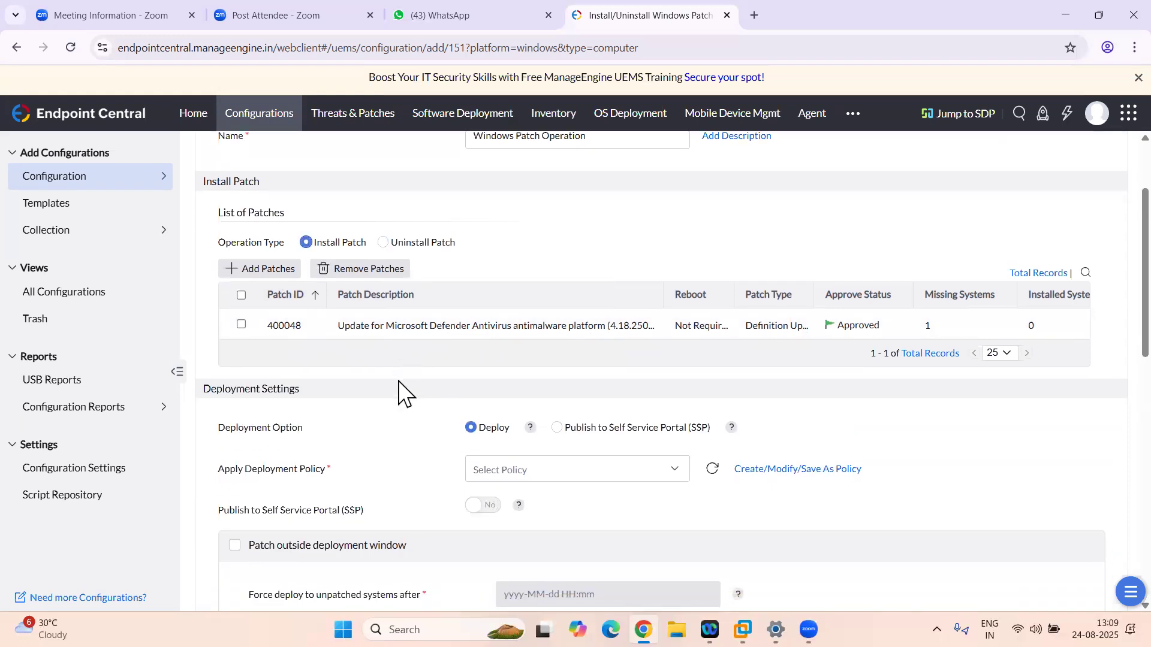
pyautogui.scroll(-2, 398, 382)
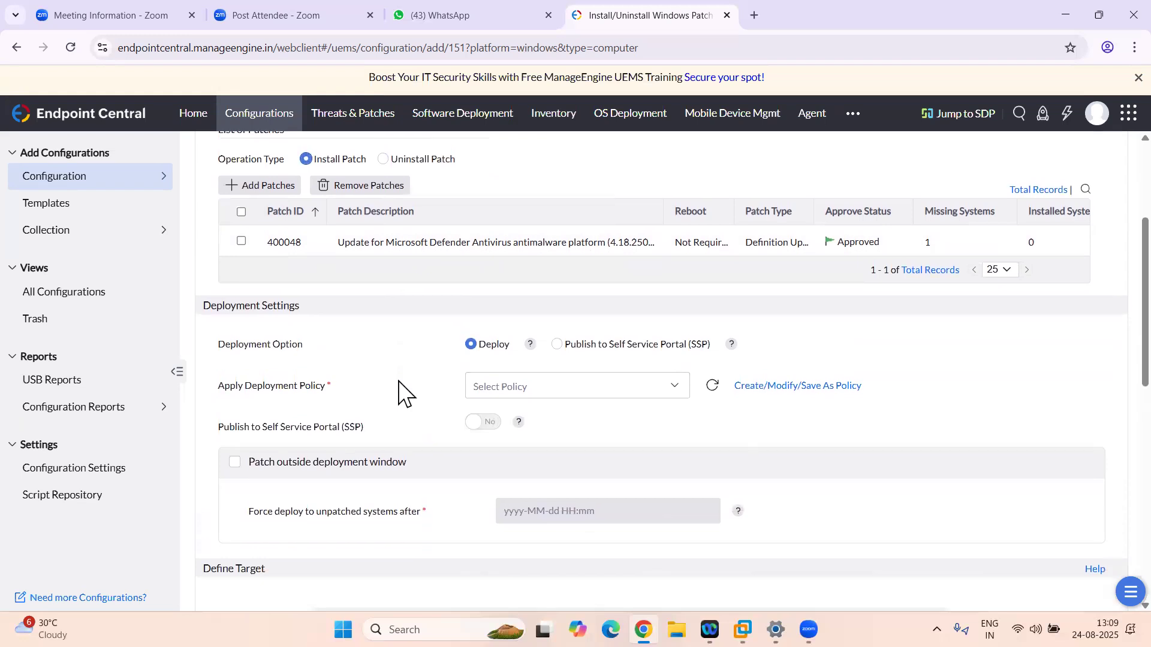
pyautogui.scroll(-1, 624, 330)
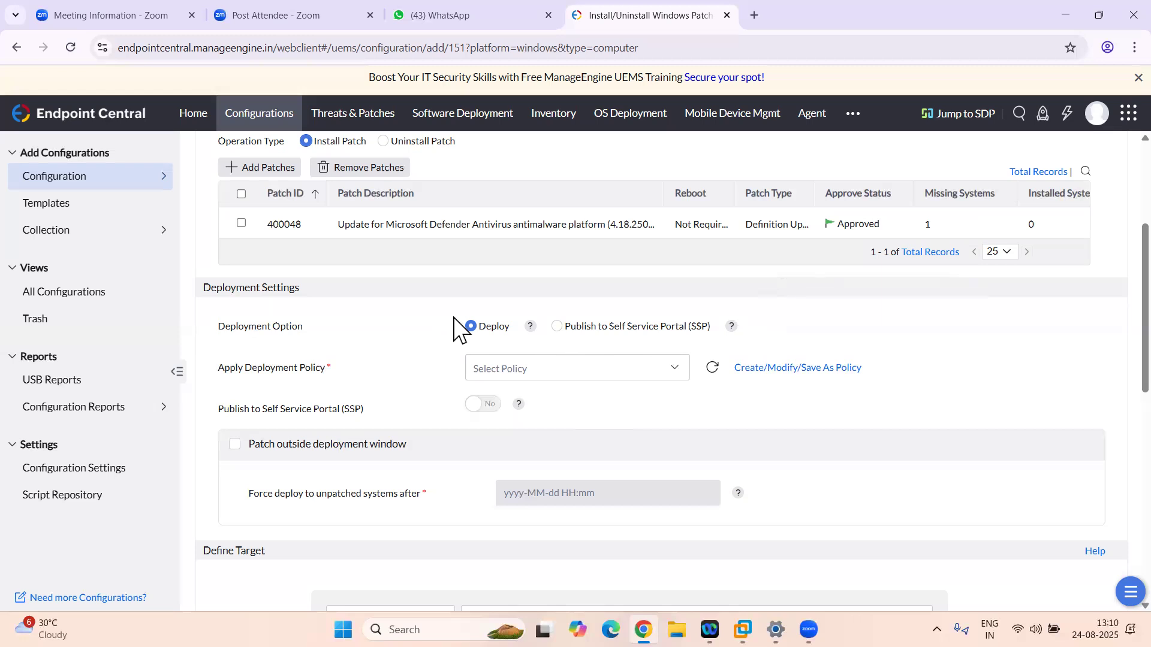
pyautogui.click(590, 370)
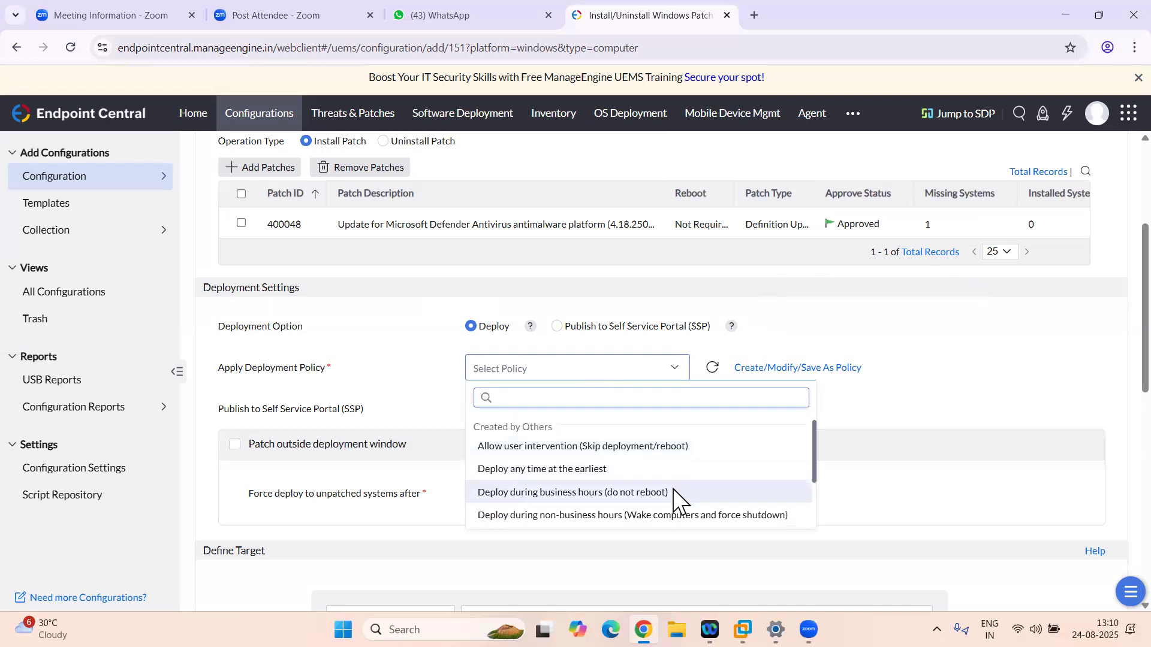
pyautogui.scroll(-1, 675, 491)
pyautogui.scroll(-1, 712, 488)
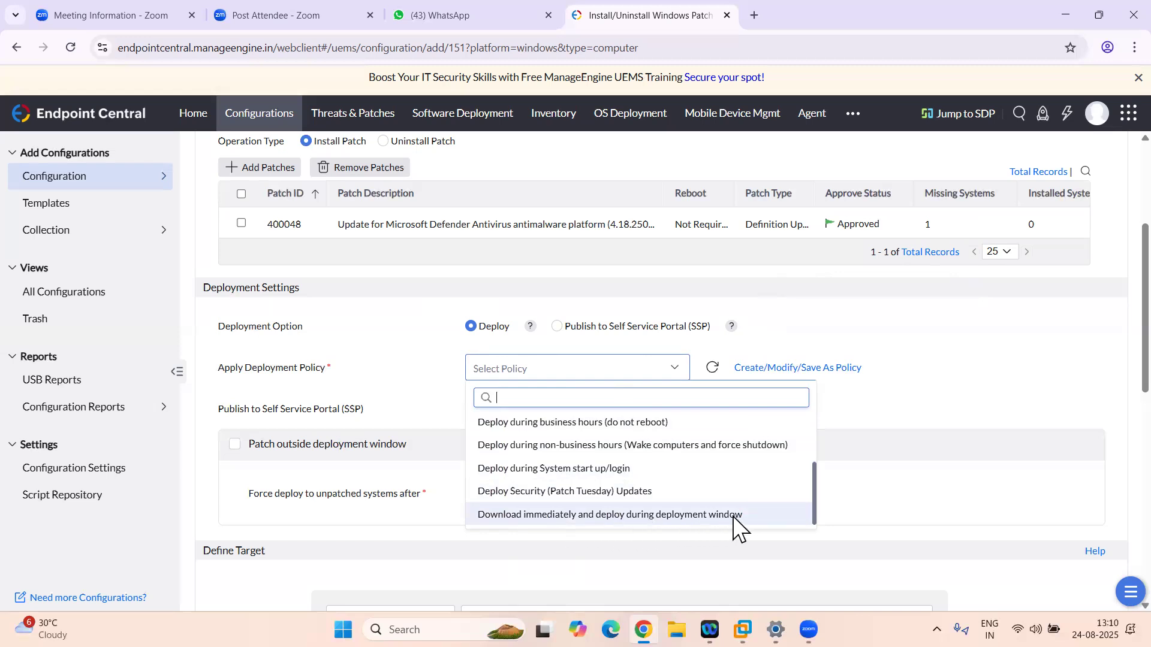
pyautogui.scroll(1, 675, 498)
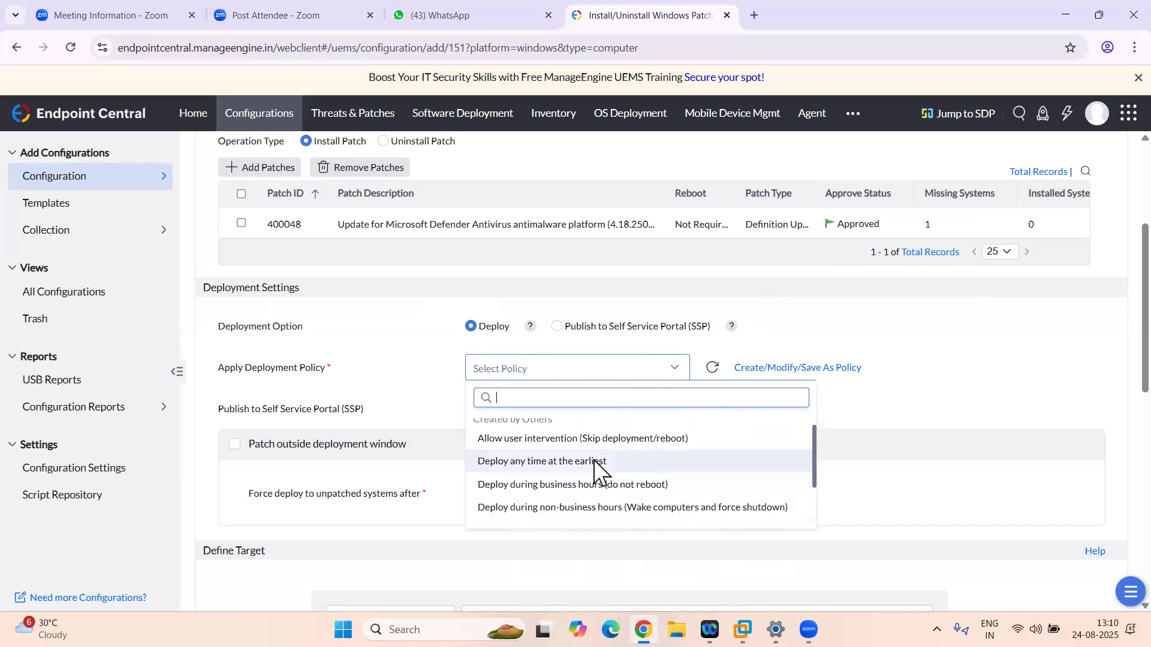
pyautogui.scroll(1, 592, 513)
pyautogui.click(584, 469)
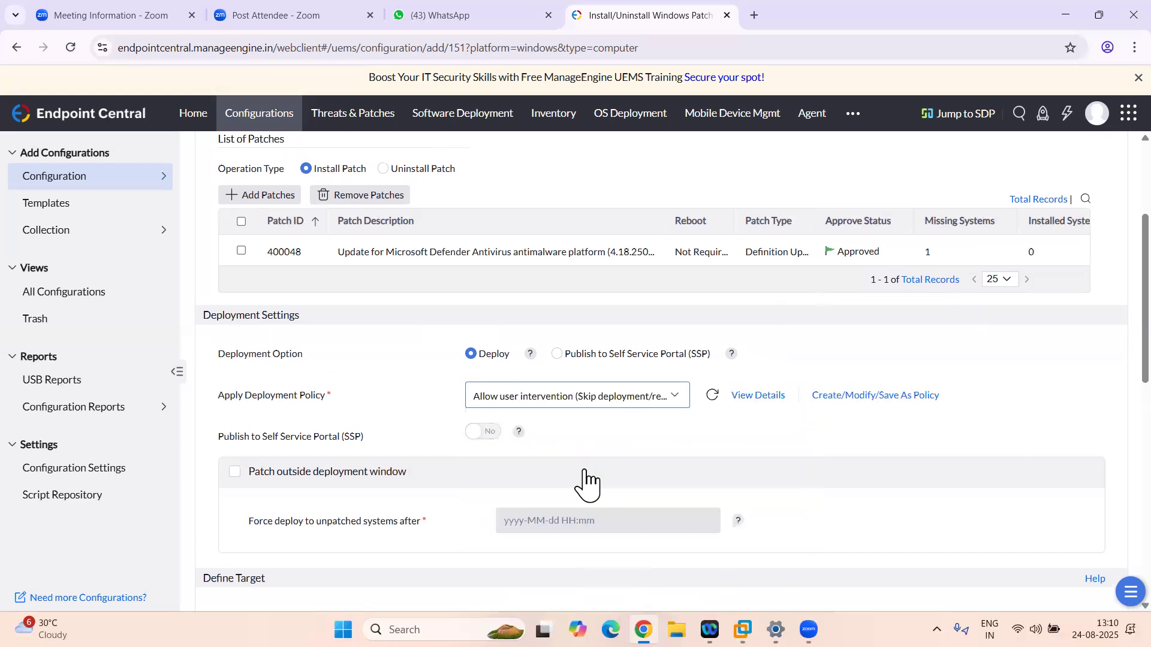
# Step: Change the deployment policy to "Deploy during business hours (do not reboot)"
pyautogui.click(670, 403)
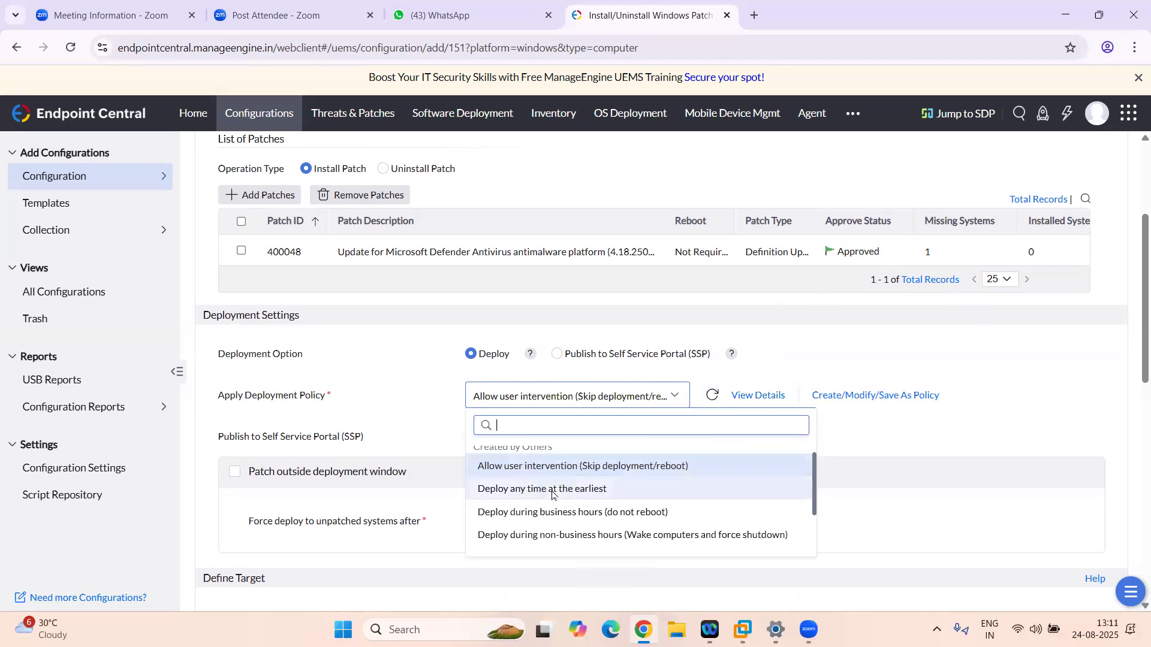
pyautogui.scroll(-1, 641, 501)
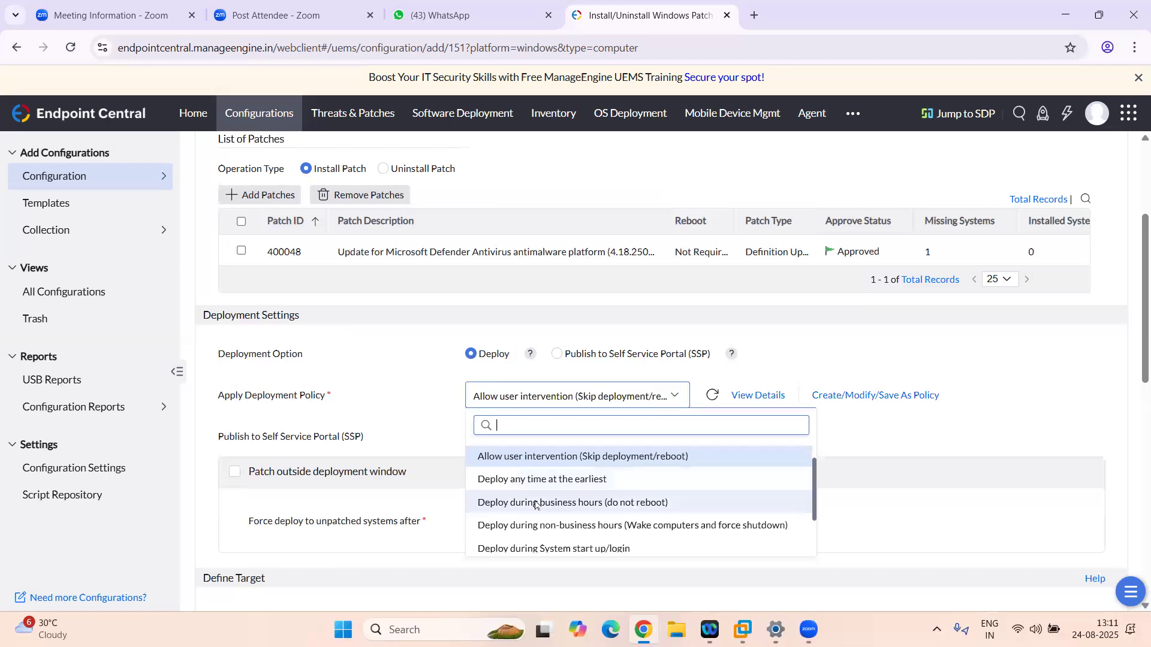
pyautogui.click(588, 510)
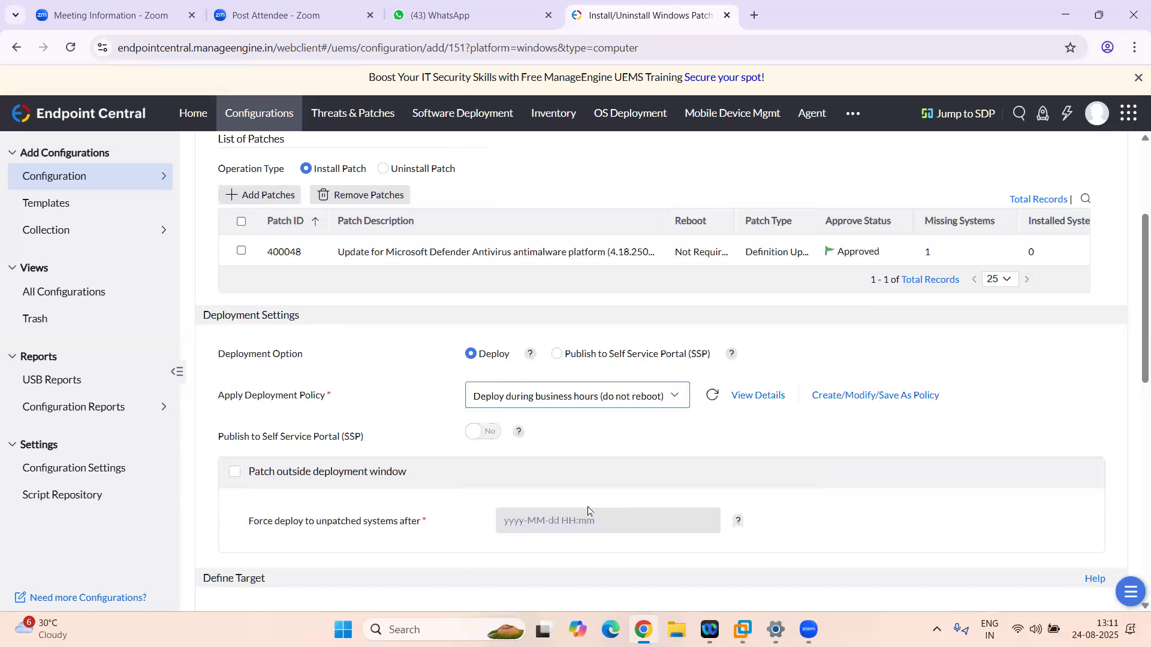
# Step: Set the deployment policy to "Deploy during System start up/login"
pyautogui.click(626, 400)
pyautogui.scroll(-1, 629, 522)
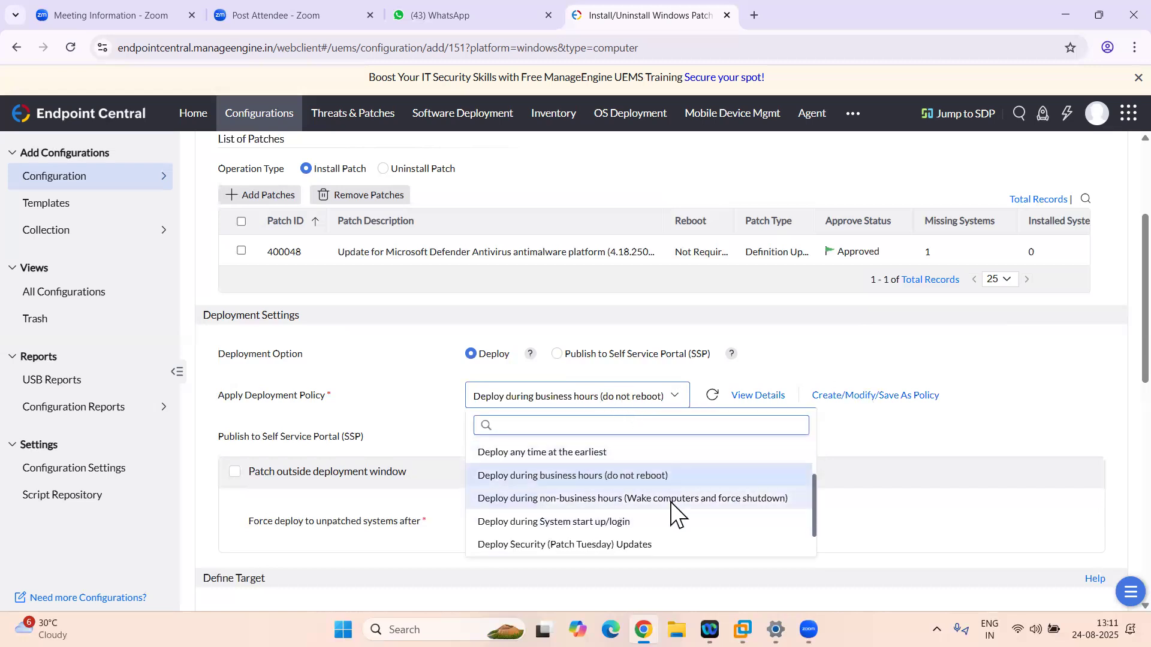
pyautogui.scroll(-1, 673, 509)
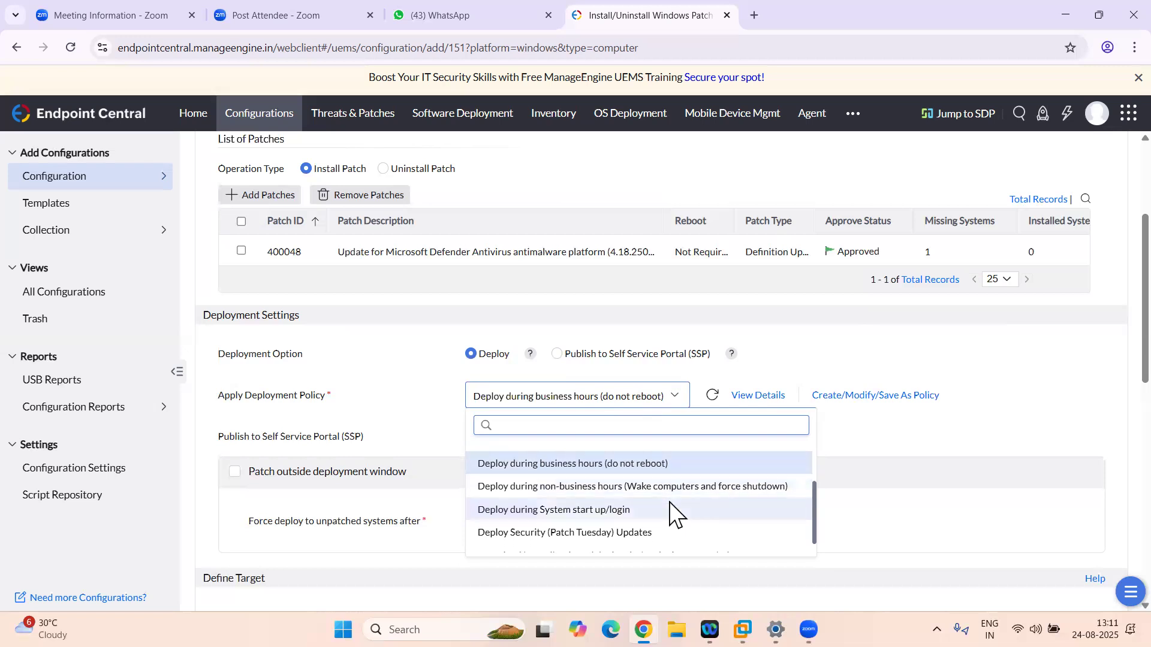
pyautogui.click(584, 509)
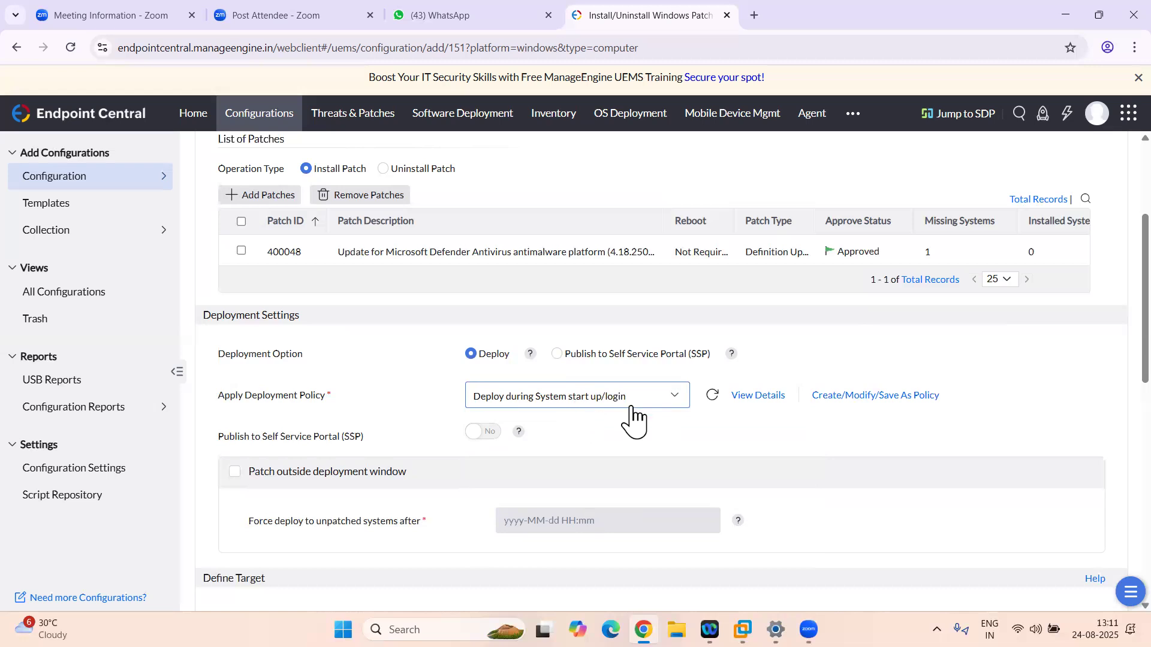
# Step: Enable patching outside the deployment window and turn the option off again
pyautogui.scroll(-1, 679, 465)
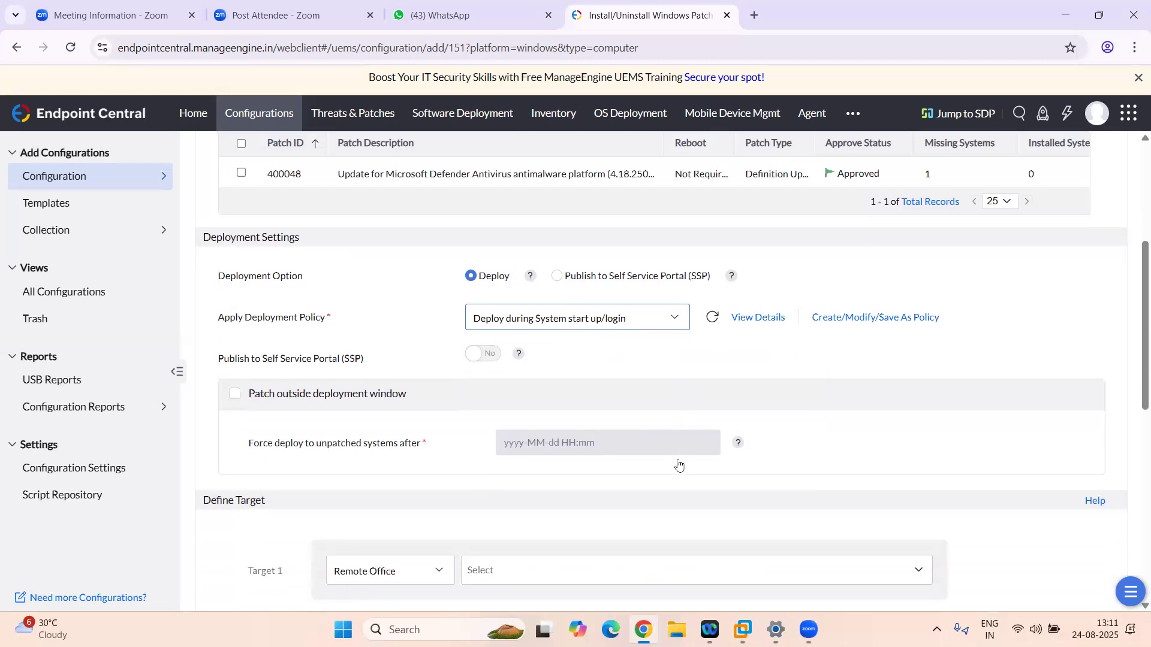
pyautogui.click(239, 392)
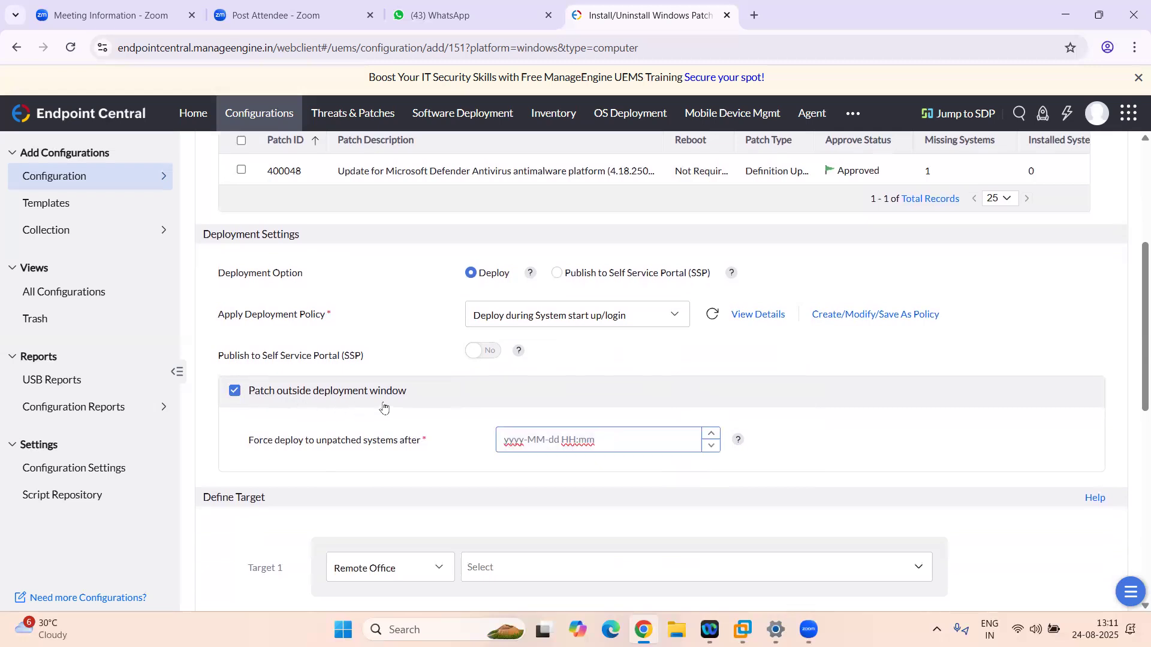
pyautogui.click(236, 393)
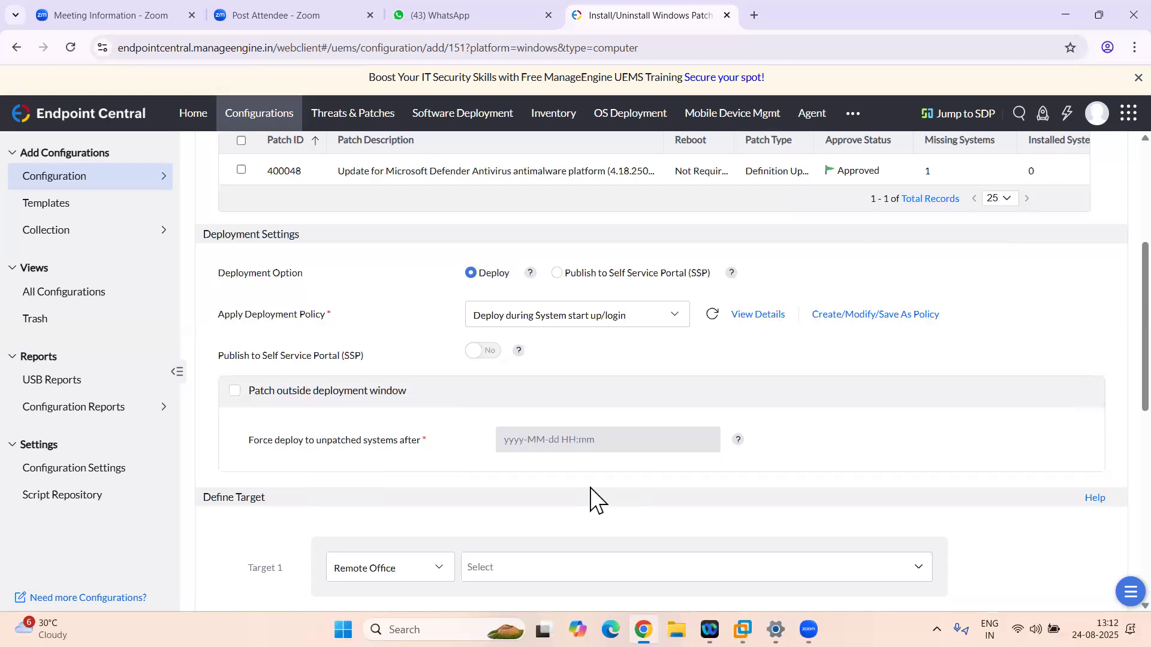
pyautogui.scroll(-2, 835, 467)
pyautogui.scroll(1, 835, 467)
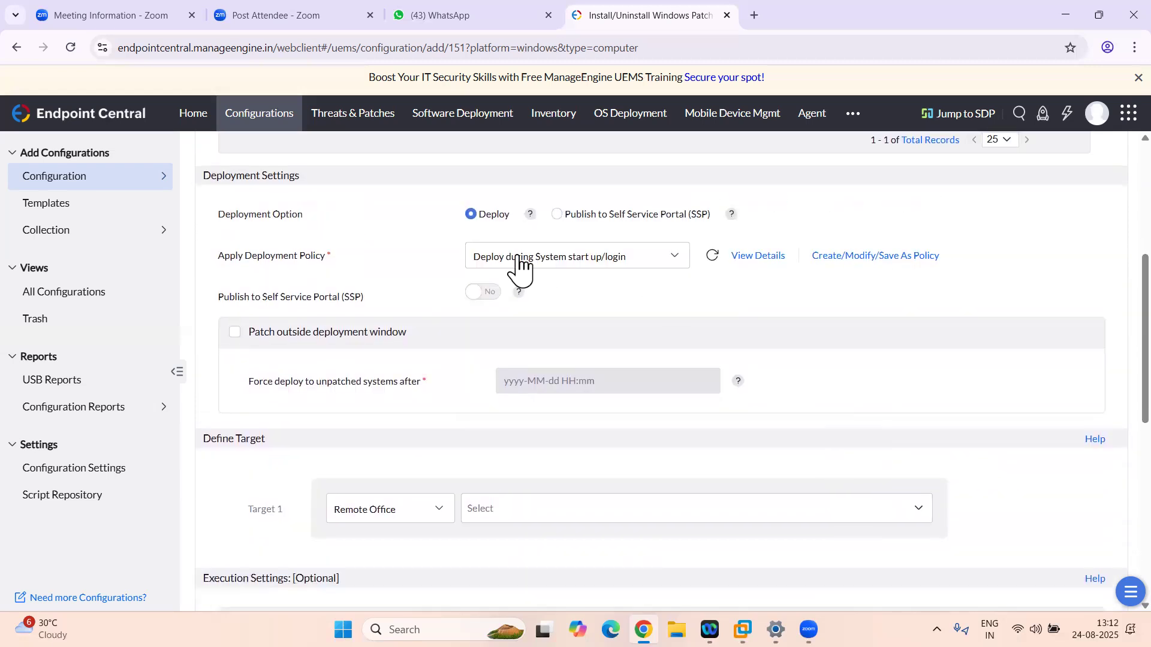
# Step: Enable publishing to the Self Service Portal, read the option's explanation and turn it off again
pyautogui.scroll(4, 520, 263)
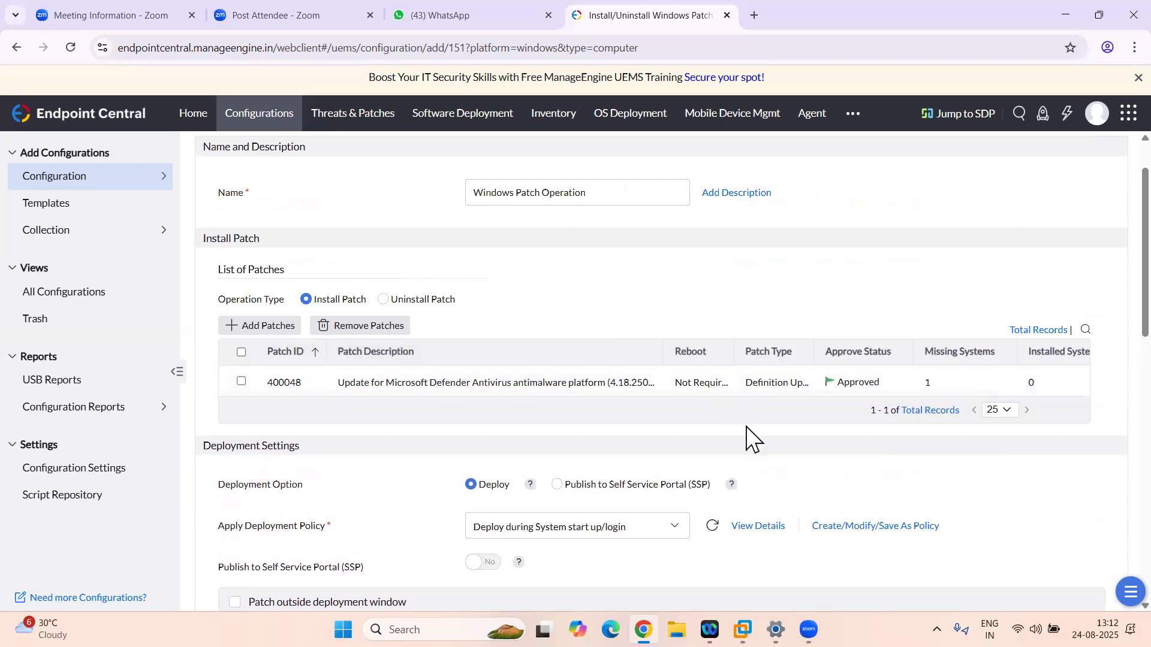
pyautogui.scroll(-5, 670, 419)
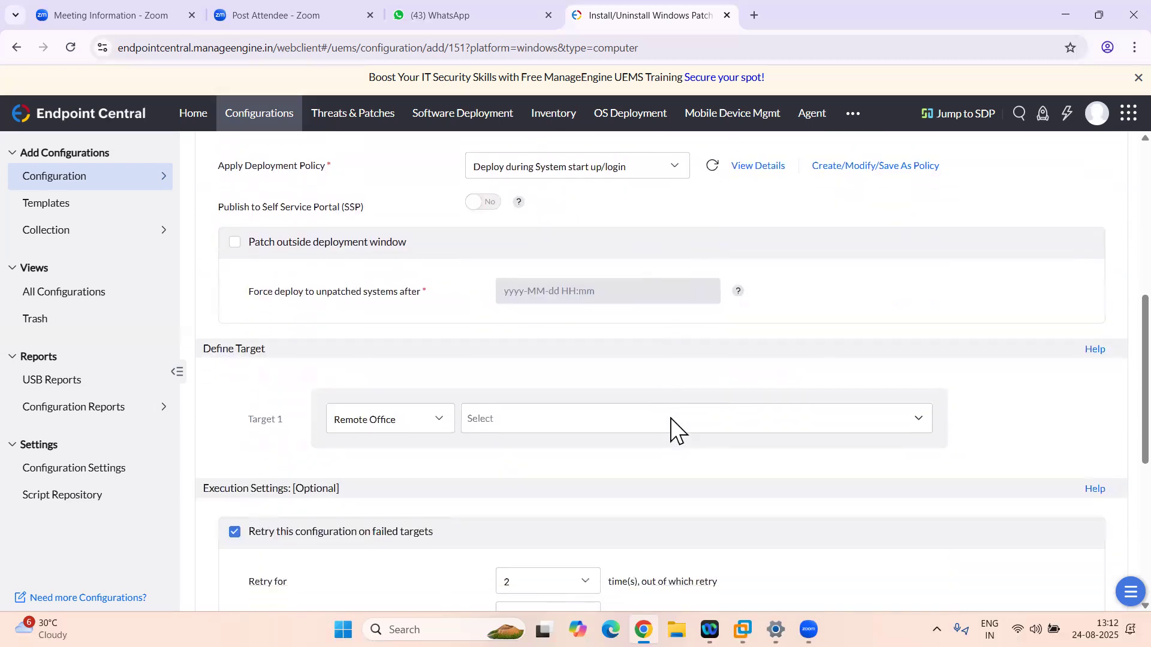
pyautogui.click(434, 413)
pyautogui.click(495, 190)
pyautogui.click(495, 189)
pyautogui.moveTo(518, 188)
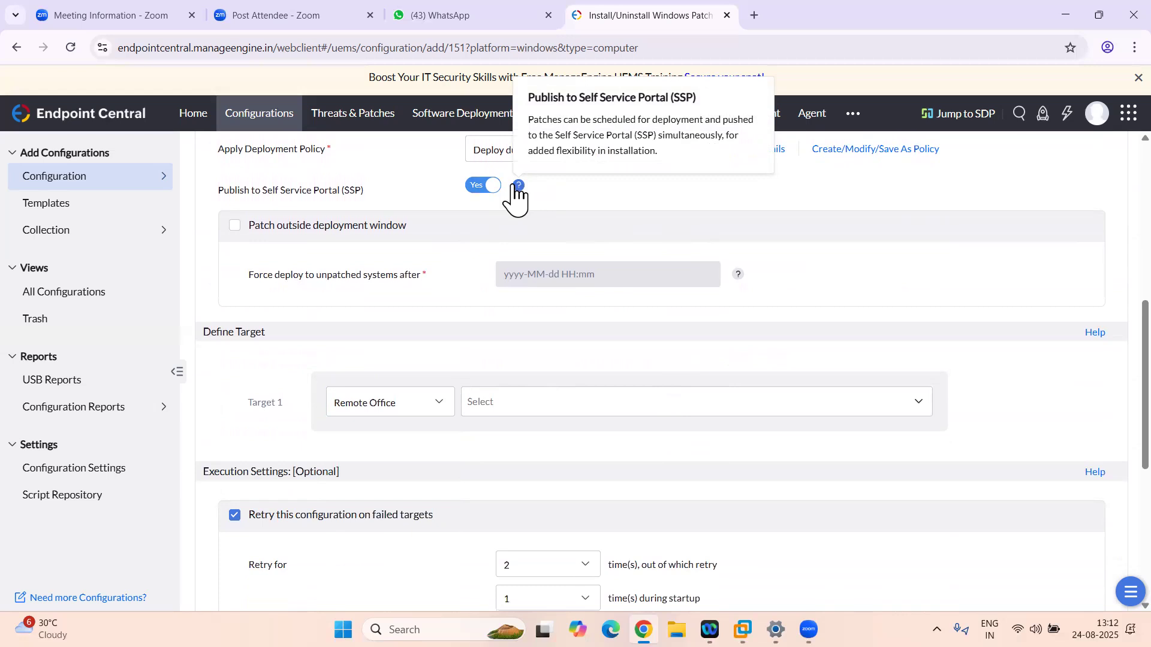
pyautogui.click(480, 186)
pyautogui.scroll(-1, 683, 252)
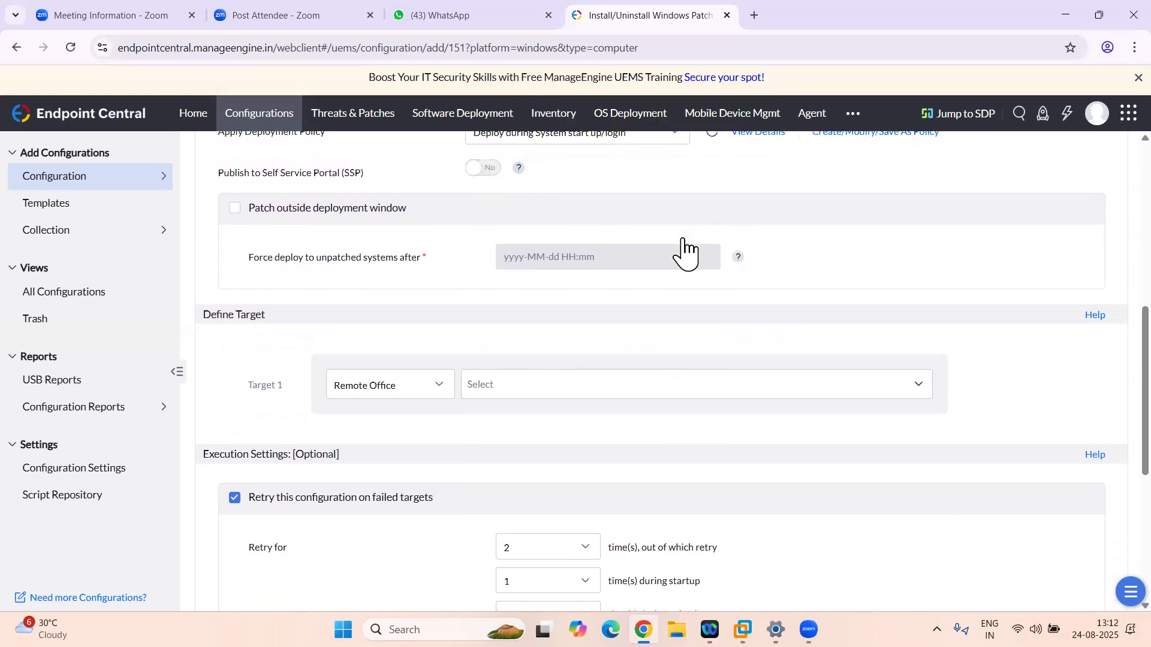
# Step: Define Target 1 by Remote Office and select Default Remote Office
pyautogui.click(441, 359)
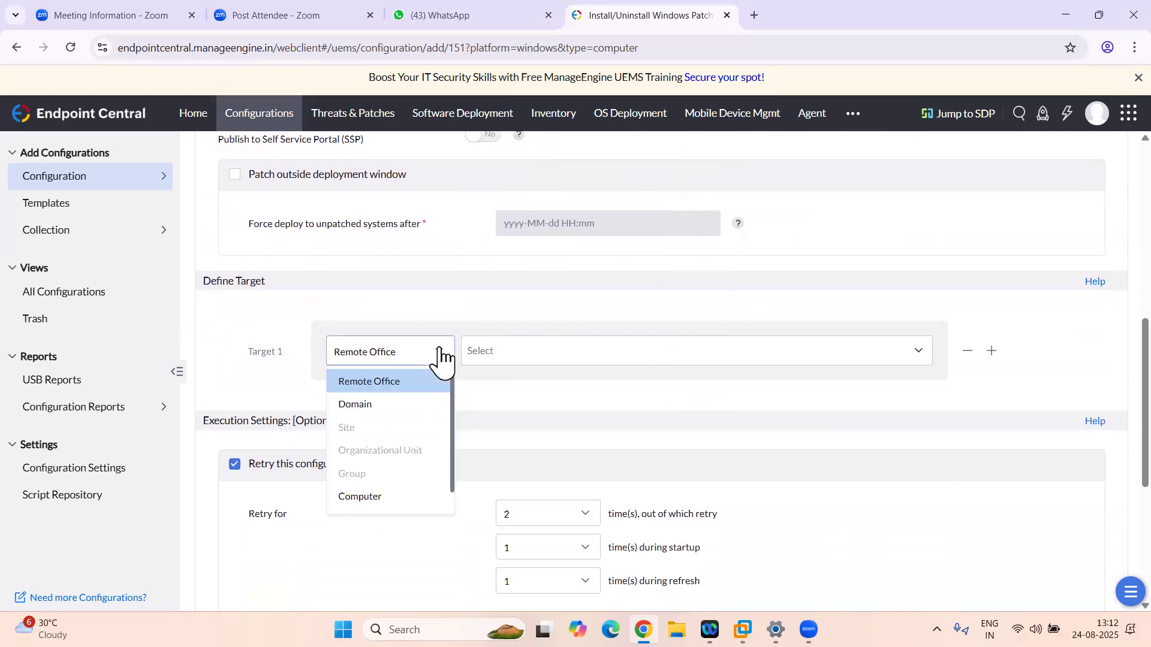
pyautogui.click(401, 381)
pyautogui.click(523, 353)
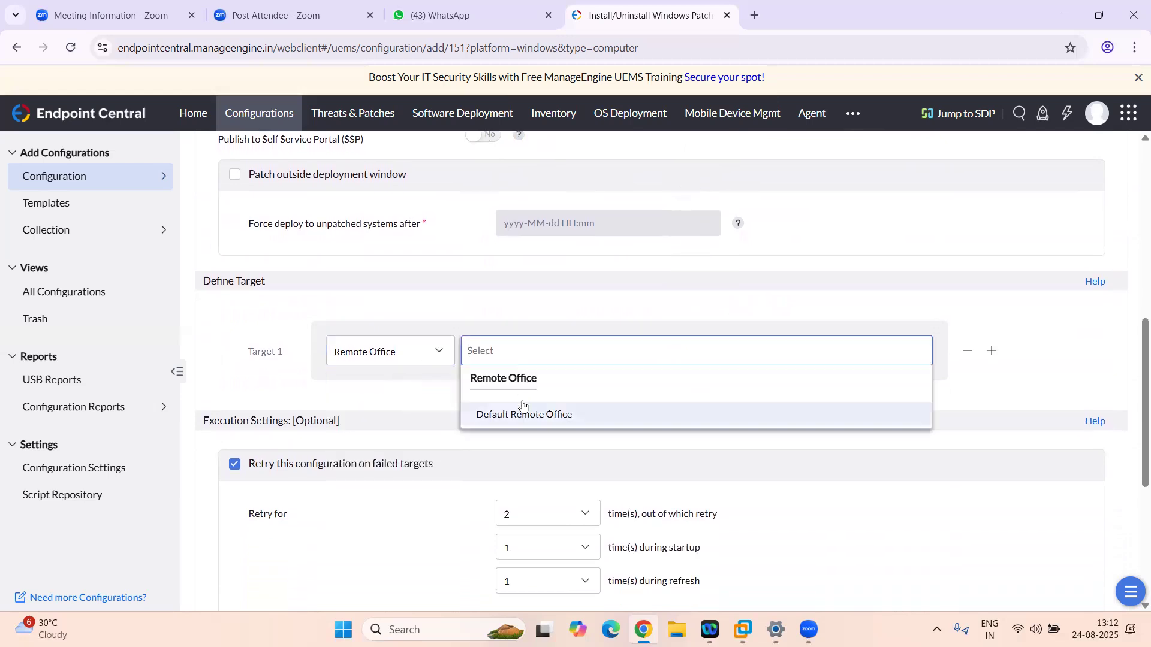
pyautogui.click(522, 412)
pyautogui.click(856, 308)
pyautogui.scroll(-3, 856, 309)
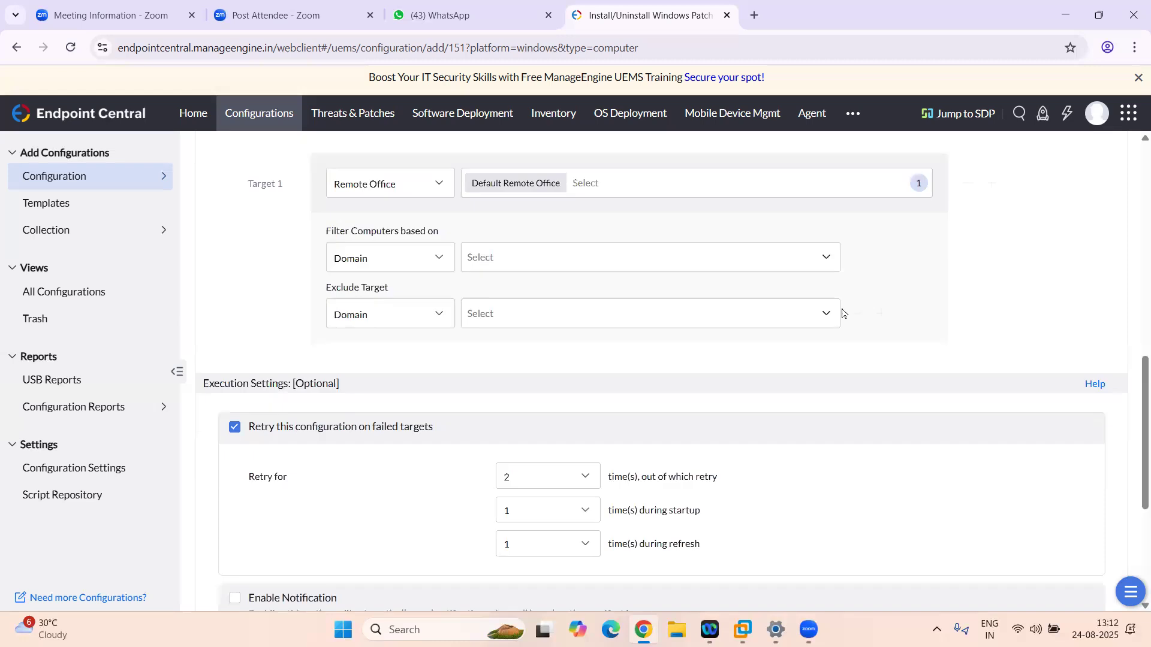
# Step: Filter Target 1 by Computer and select the computer listed under Default Remote Office
pyautogui.click(449, 264)
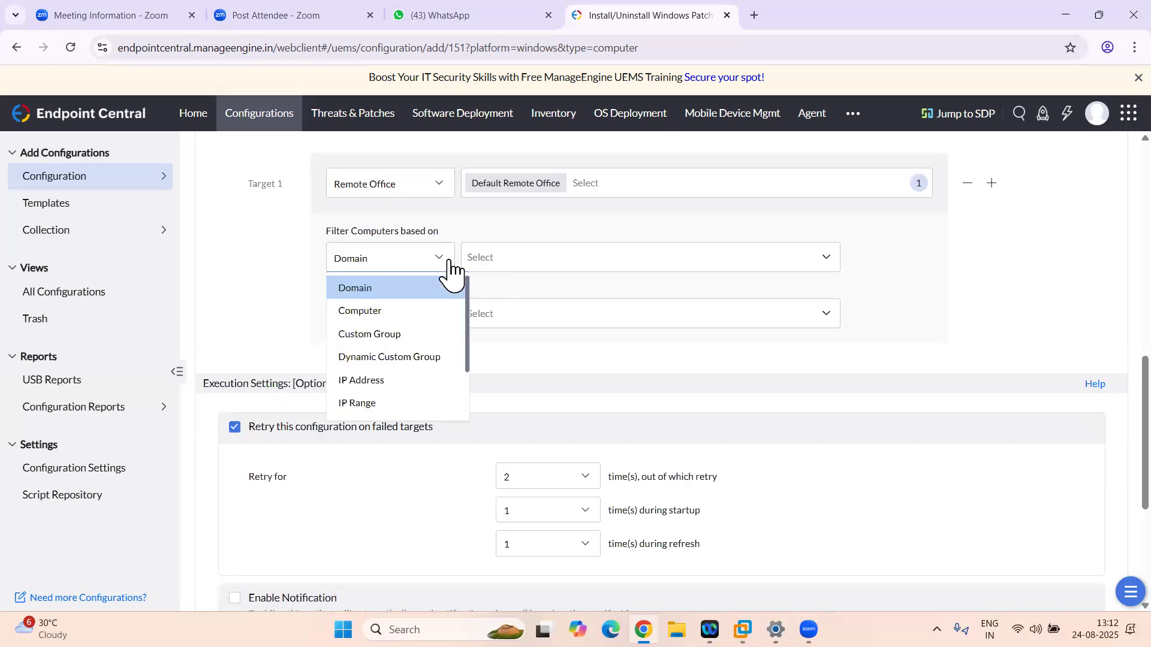
pyautogui.click(375, 313)
pyautogui.click(513, 256)
pyautogui.click(513, 315)
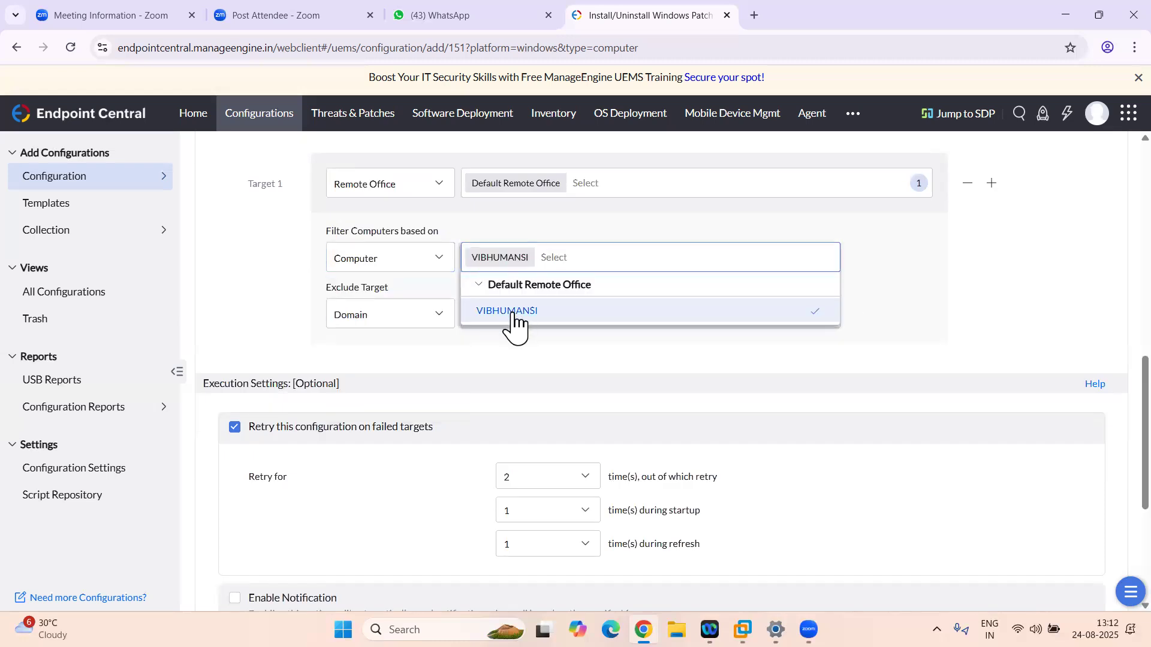
pyautogui.click(977, 317)
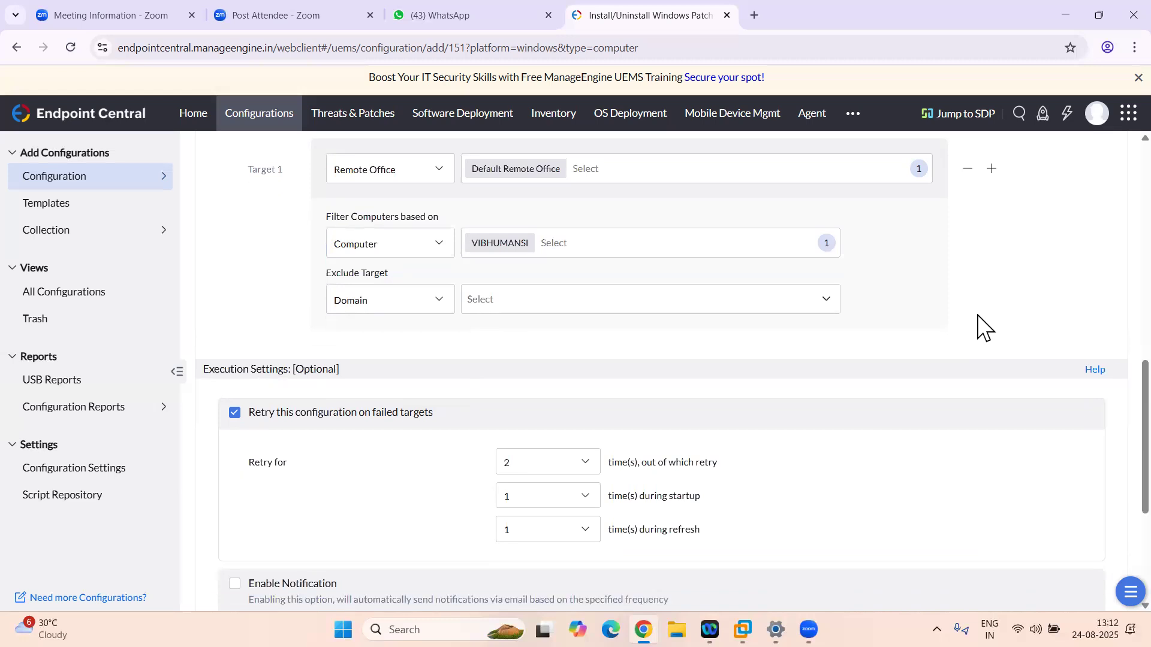
# Step: Review the retry, notification and scheduler settings and deploy the configuration immediately
pyautogui.scroll(-3, 983, 327)
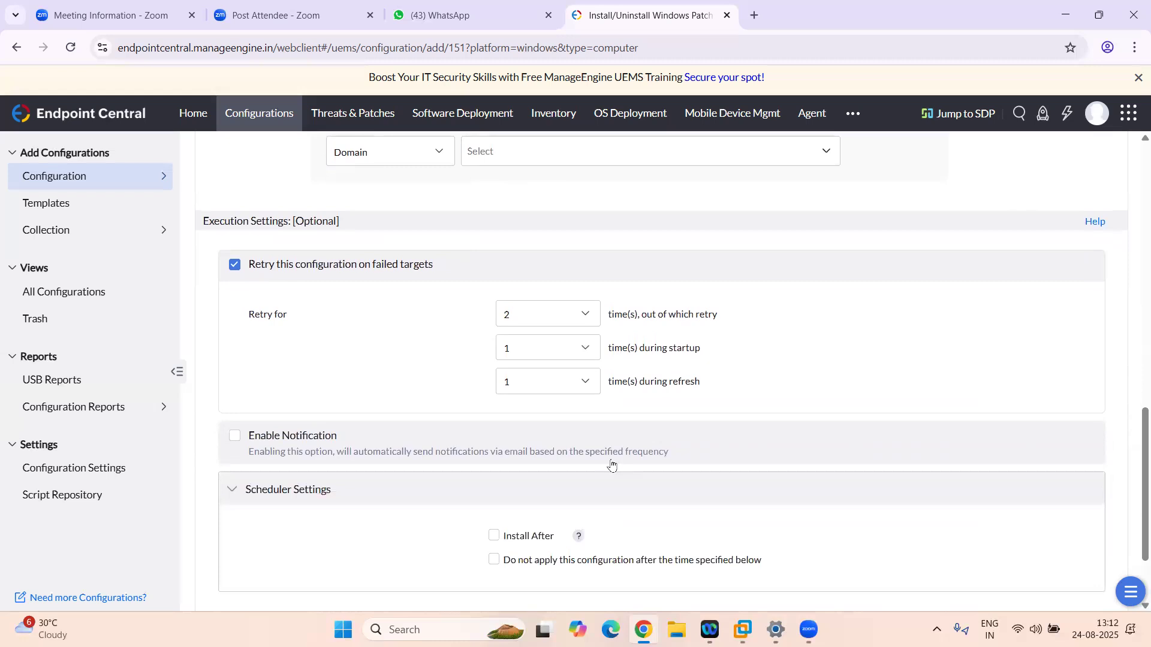
pyautogui.scroll(-2, 612, 464)
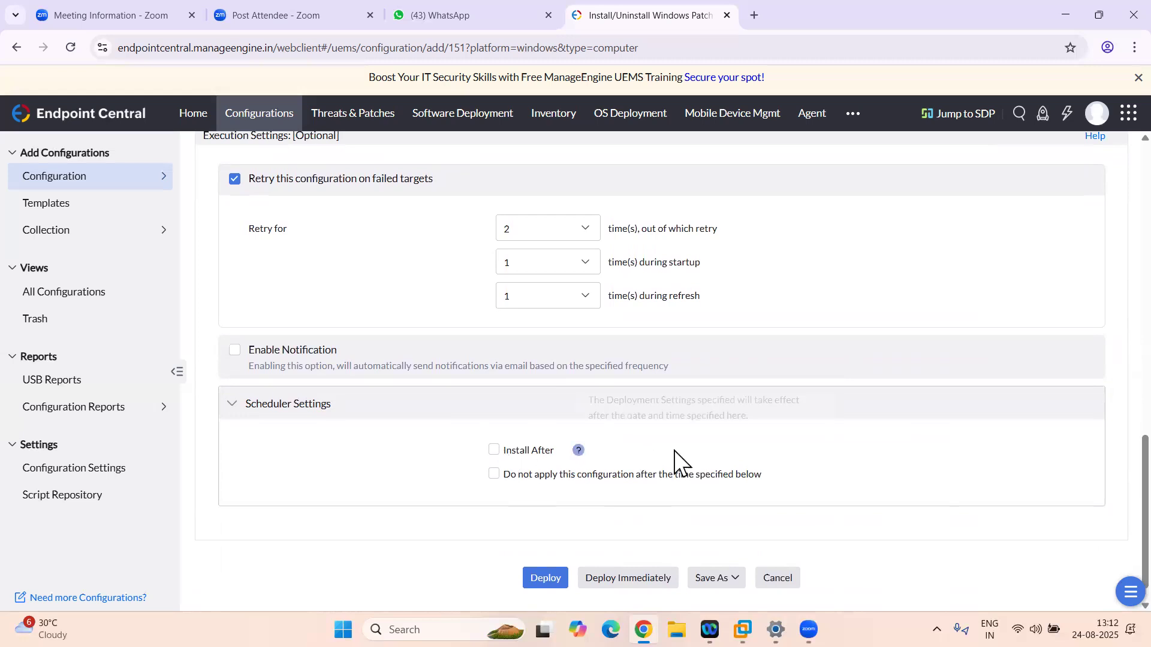
pyautogui.scroll(-1, 674, 451)
pyautogui.scroll(1, 674, 451)
pyautogui.scroll(-1, 676, 461)
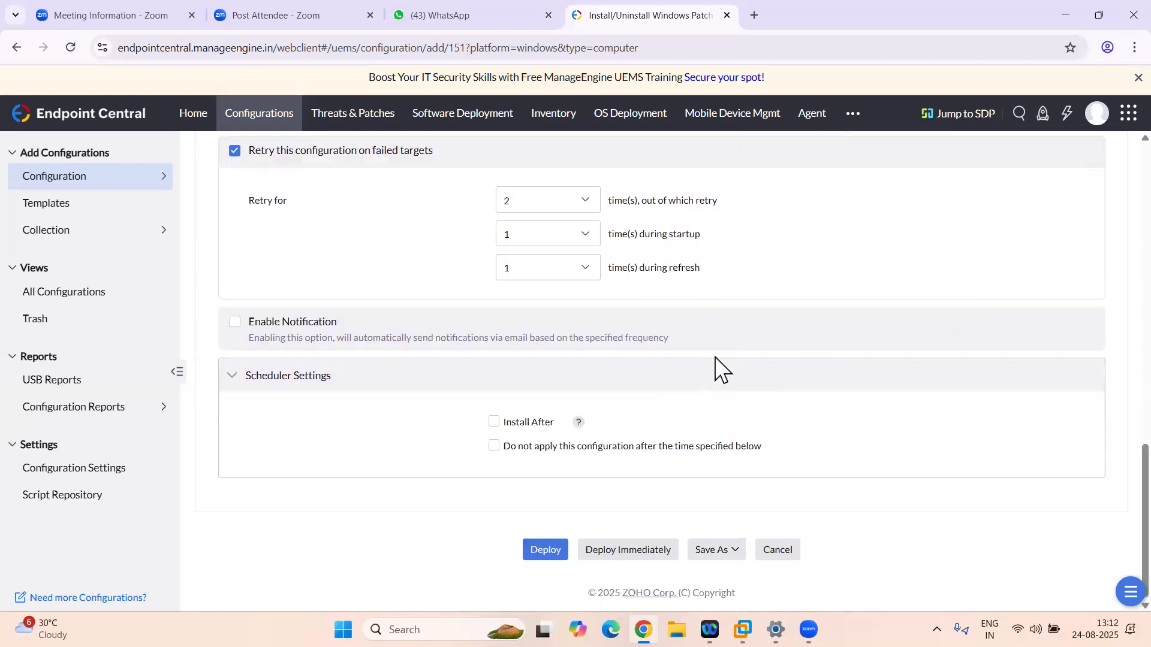
pyautogui.click(626, 548)
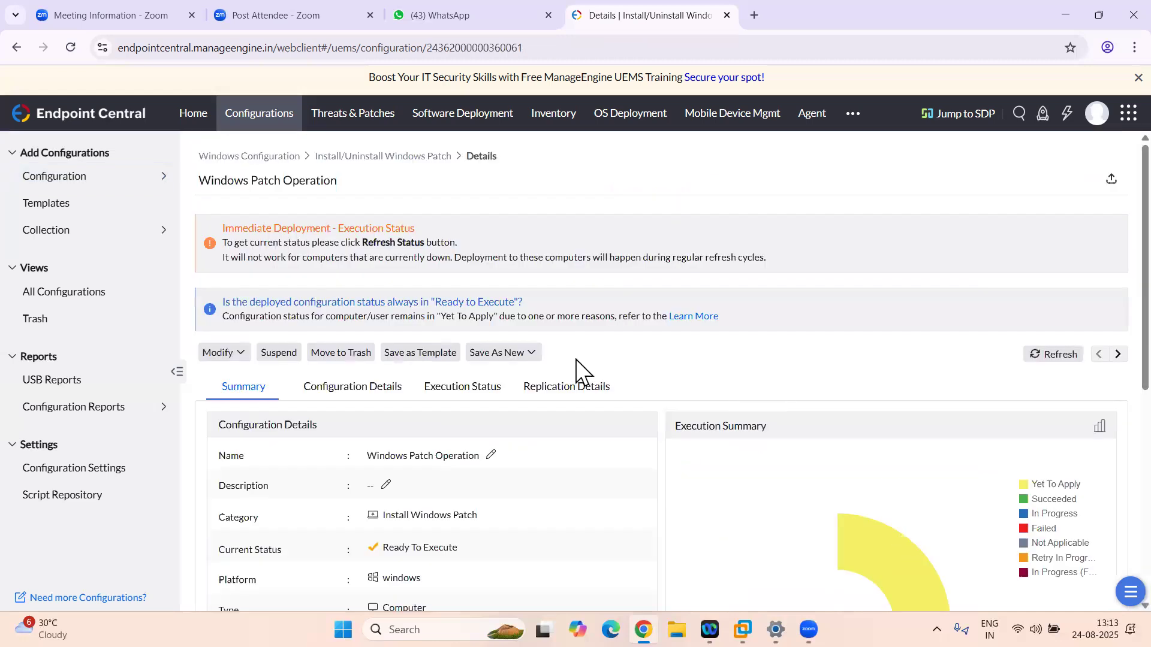
# Step: Refresh the Windows Patch Operation details to check its execution summary
pyautogui.scroll(-1, 592, 526)
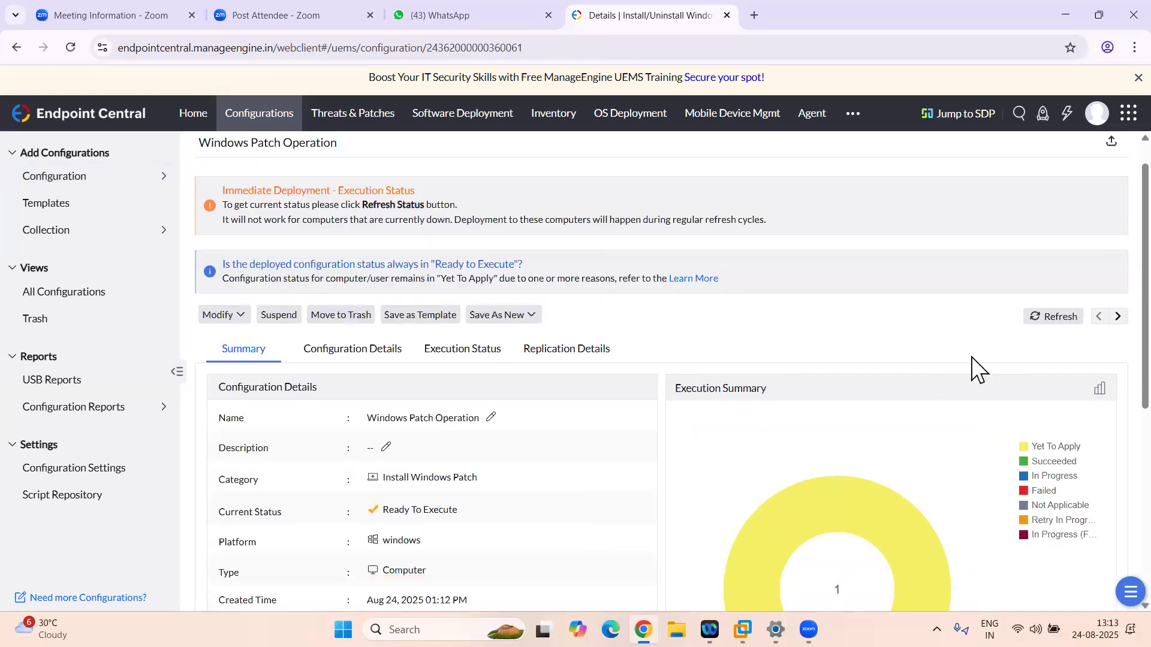
pyautogui.click(1065, 324)
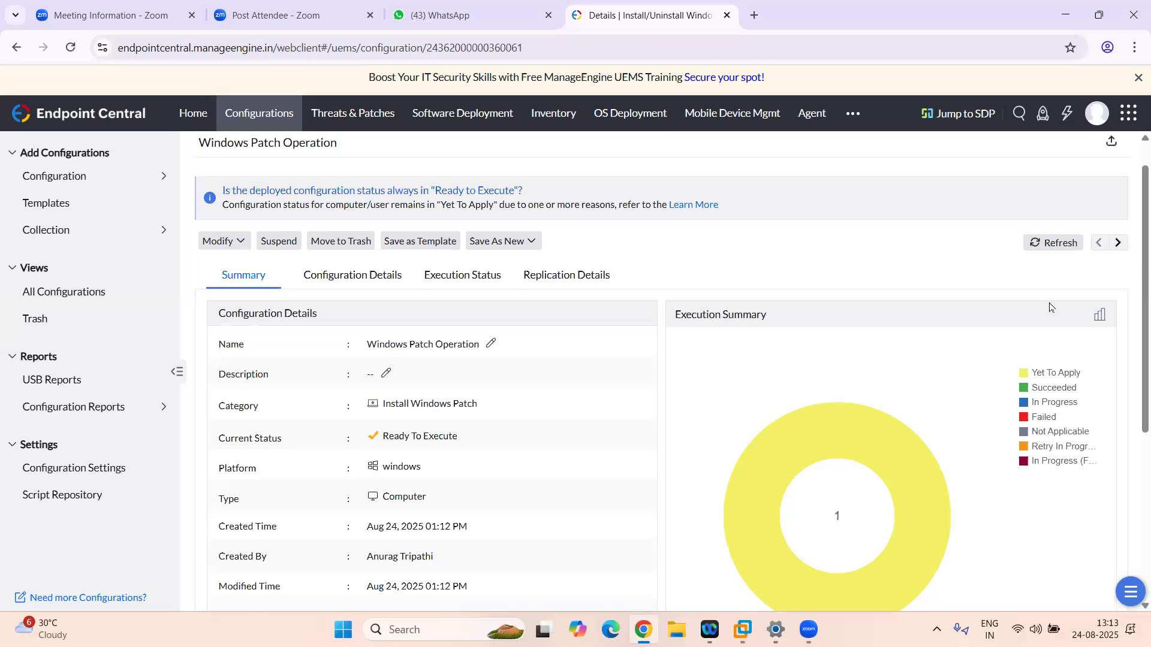
pyautogui.click(1058, 246)
pyautogui.click(1058, 245)
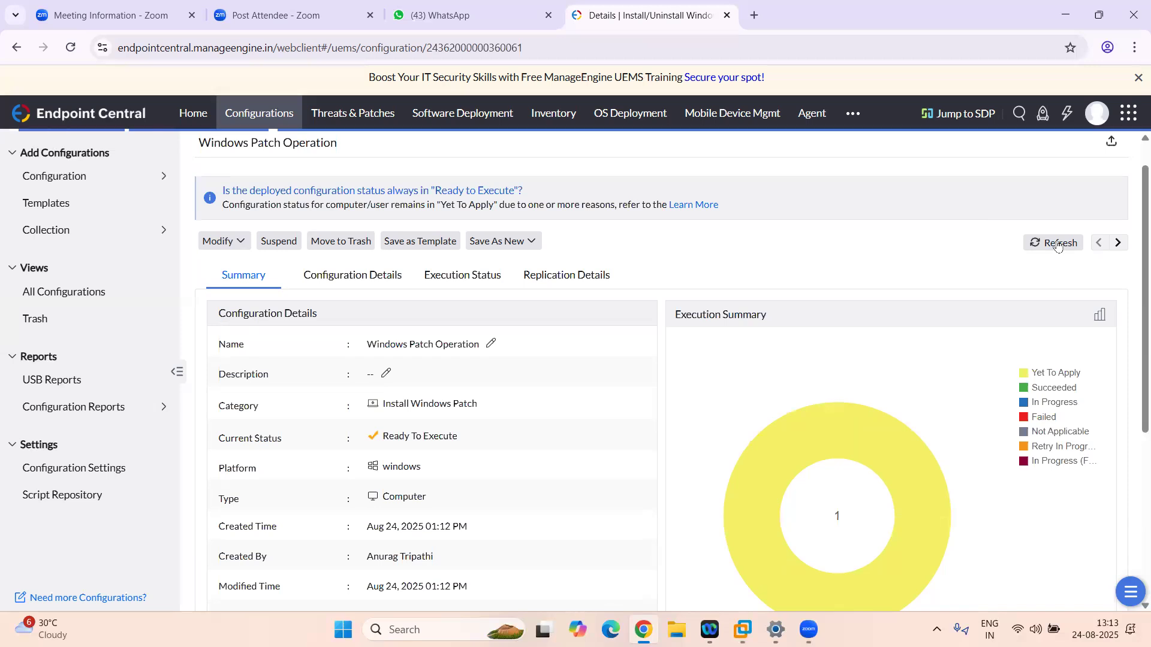
# Step: Check the All Configurations list and the Threats & Patches dashboard, then reopen the Windows Patch Operation details
pyautogui.click(74, 297)
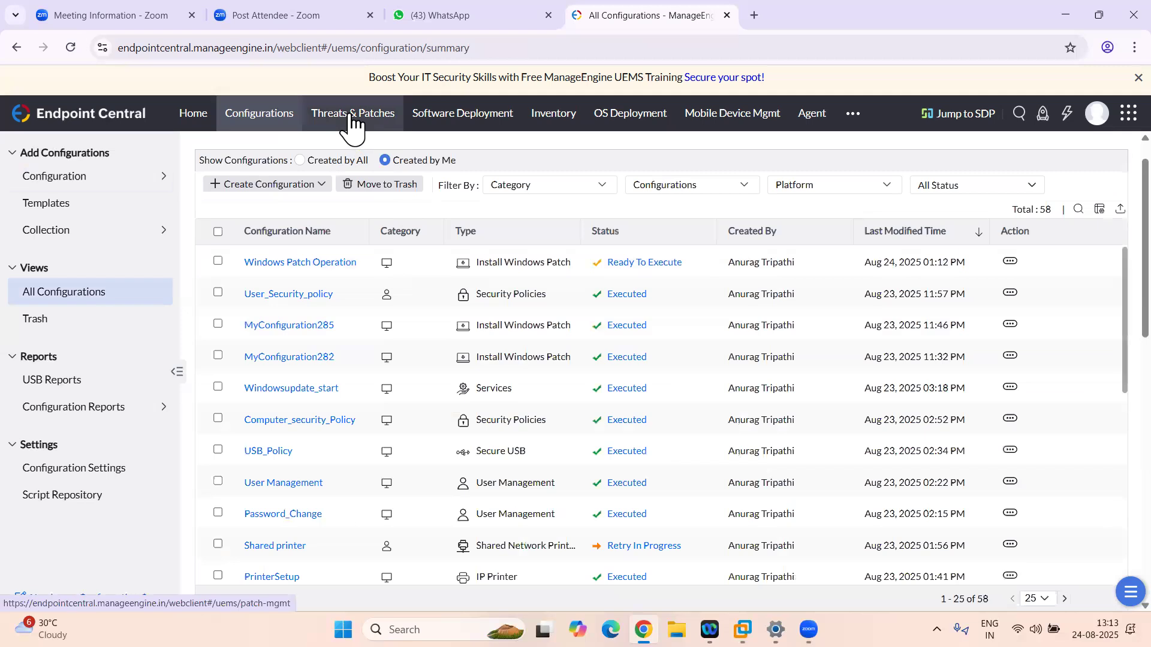
pyautogui.click(352, 122)
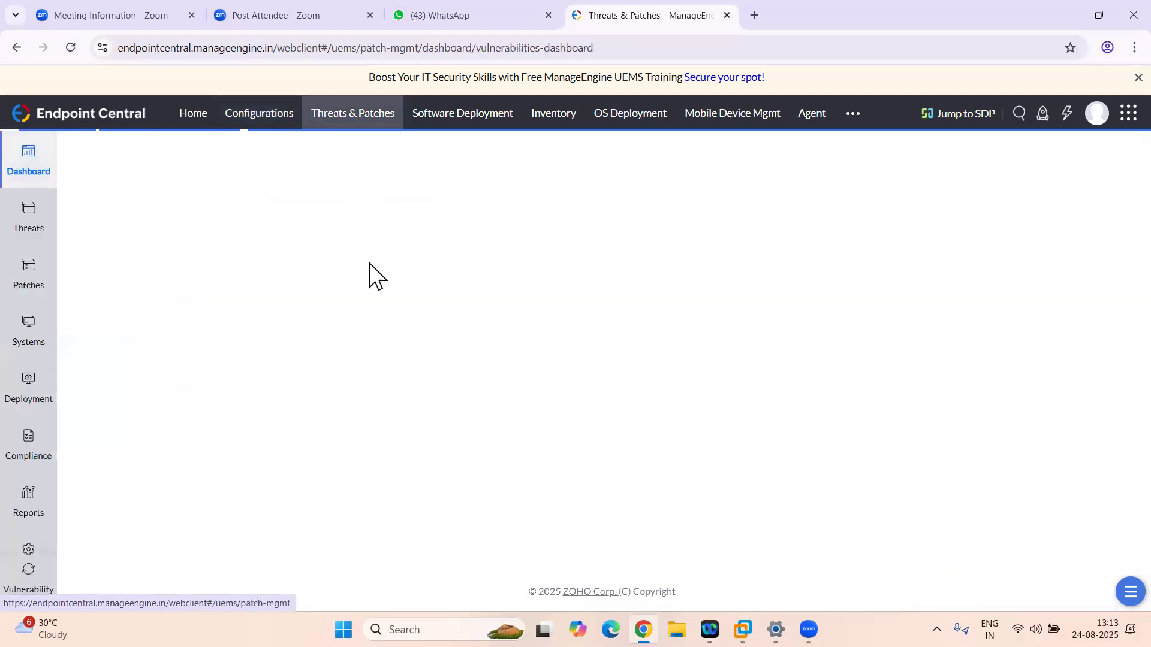
pyautogui.scroll(-3, 472, 515)
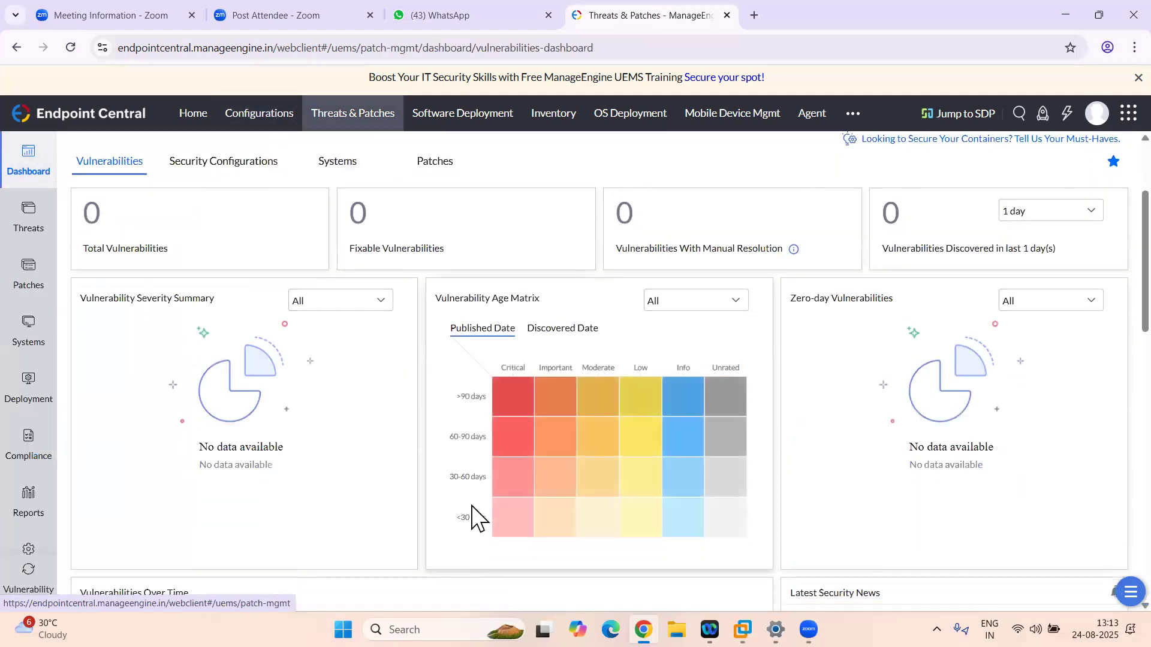
pyautogui.click(264, 123)
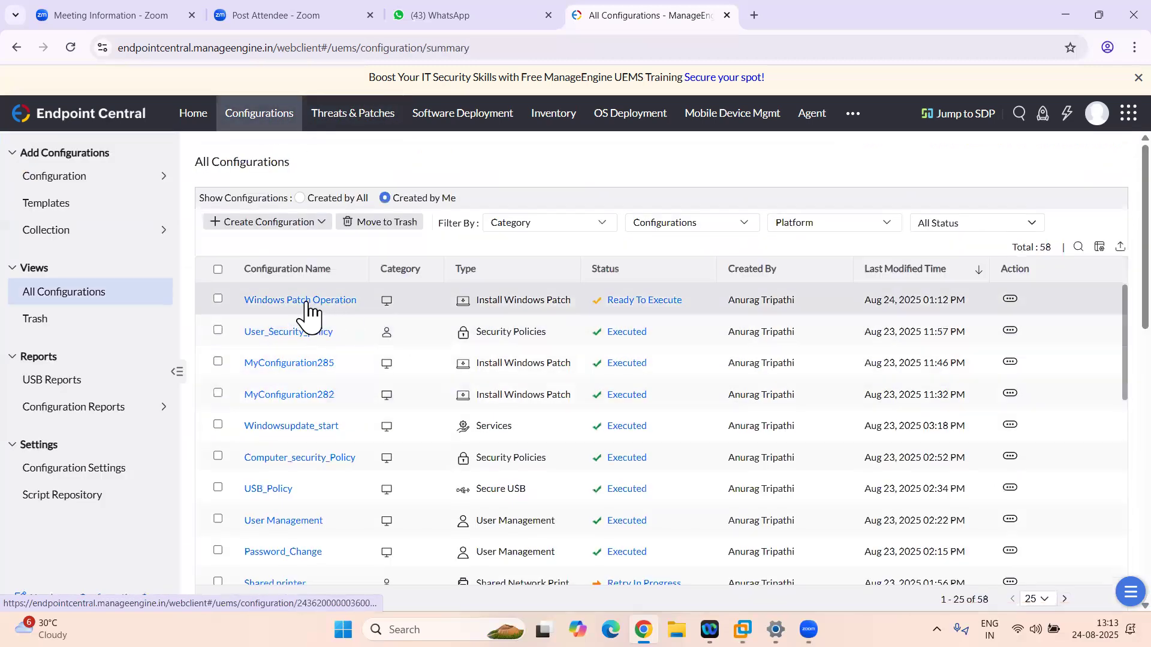
pyautogui.click(306, 301)
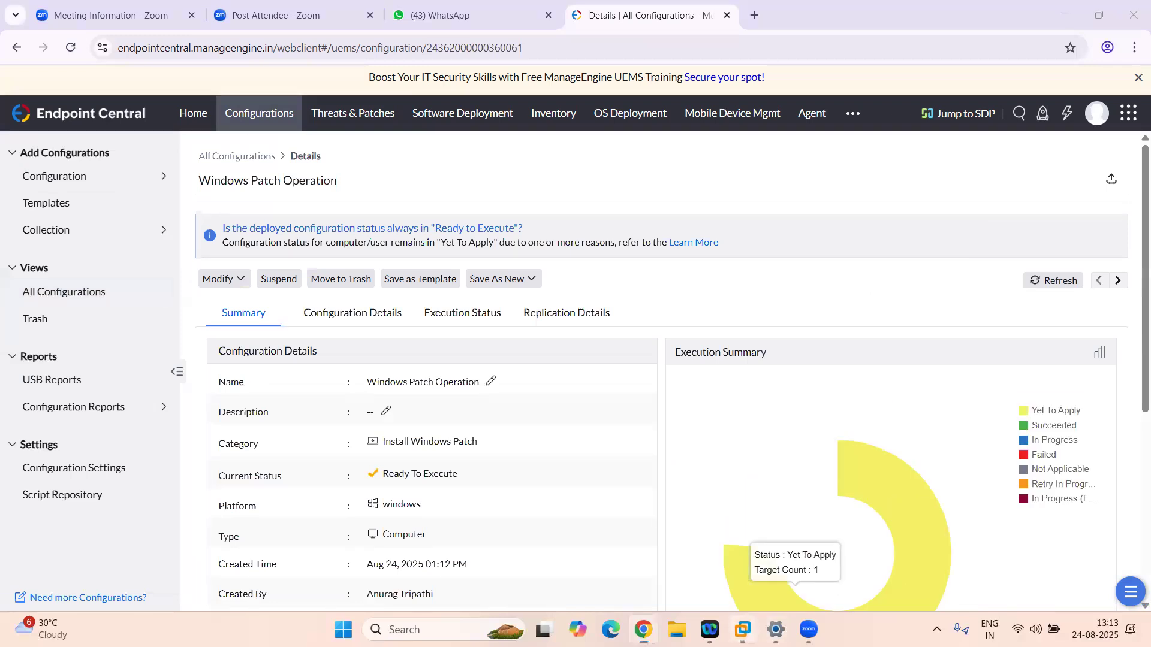
# Step: Switch to the Windows 10 virtual machine in VMware Workstation and show its hidden tray icons
pyautogui.click(743, 629)
pyautogui.click(1132, 74)
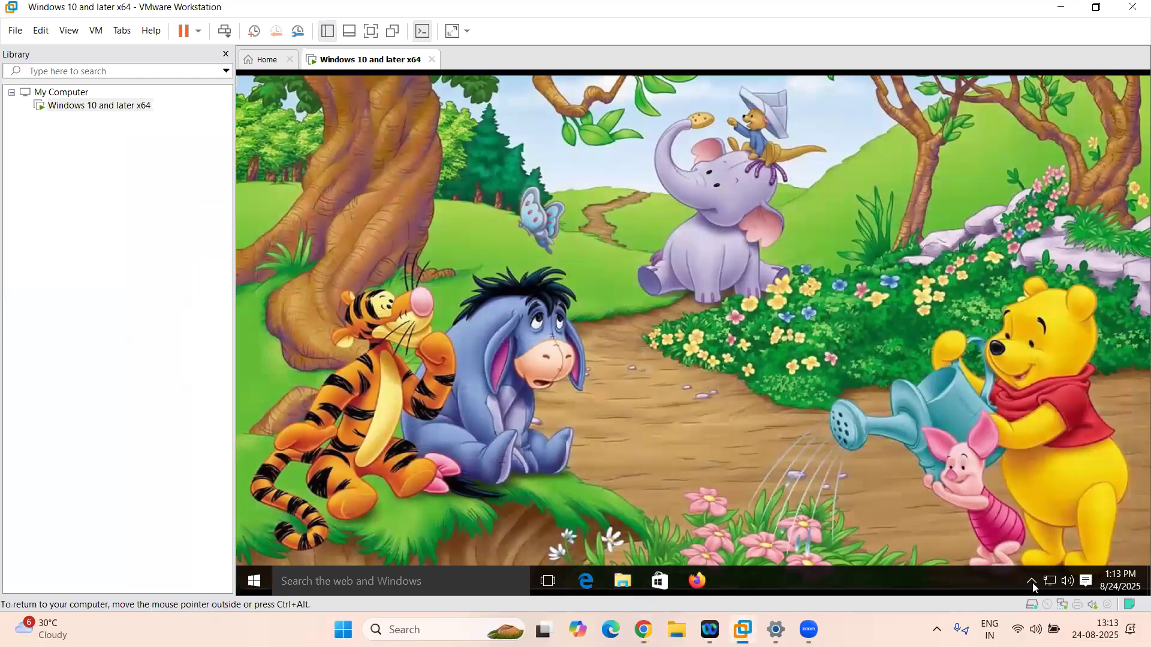
pyautogui.click(1032, 581)
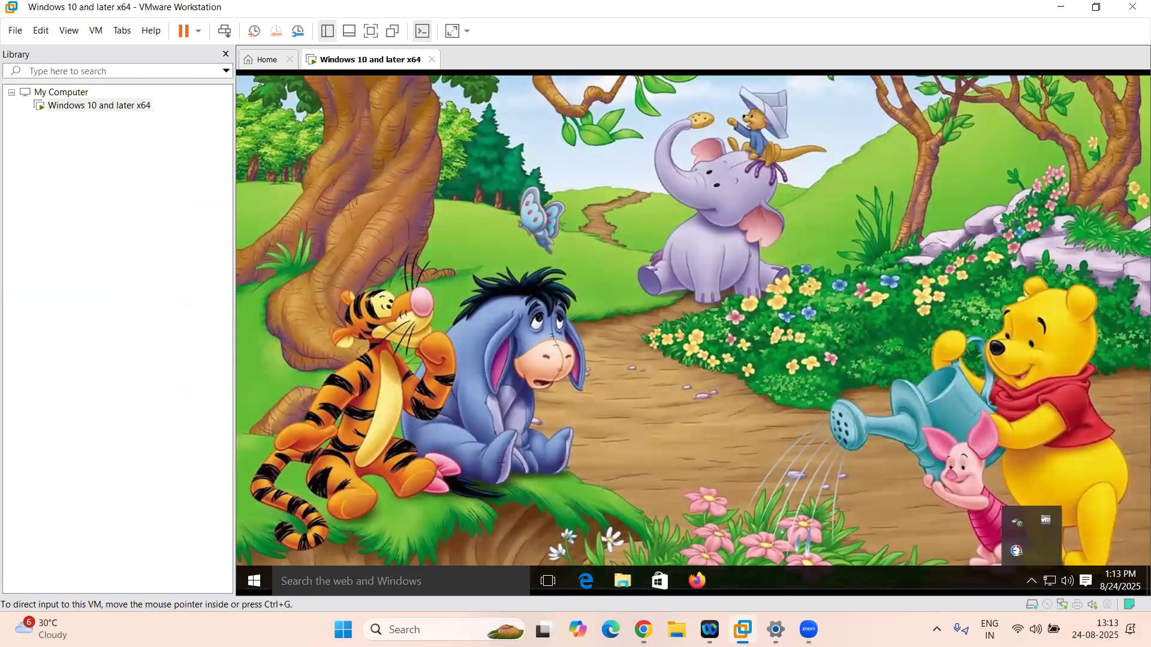
# Step: Switch back to Endpoint Central in Chrome, refresh the Windows Patch Operation status and return to the All Configurations list
pyautogui.click(643, 630)
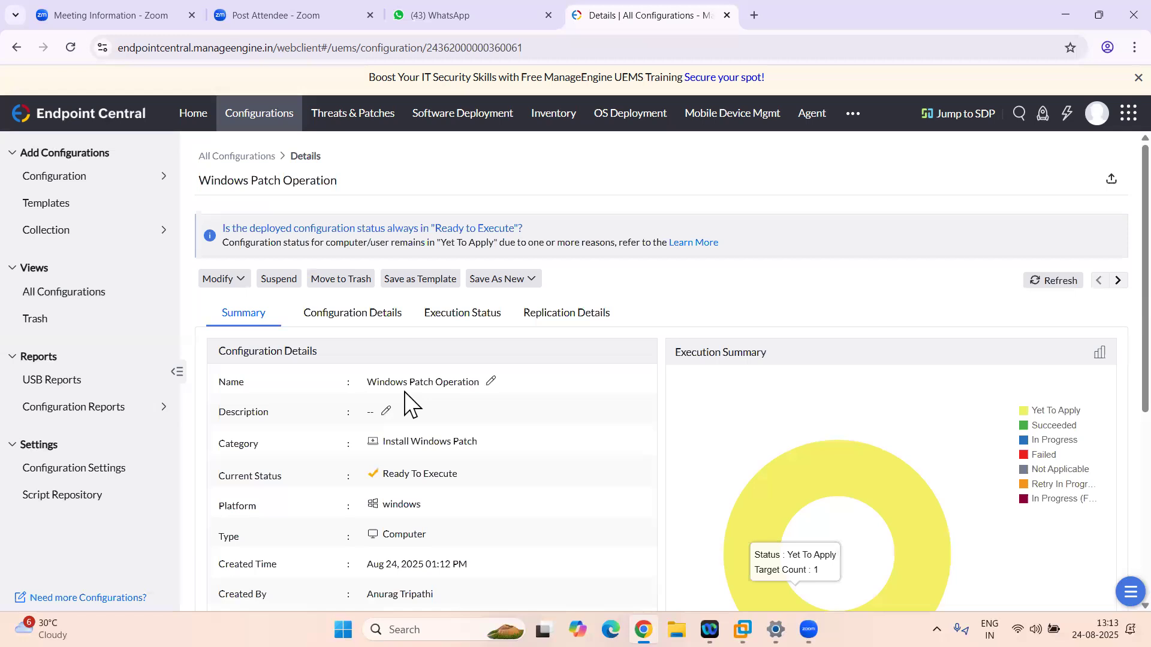
pyautogui.click(1052, 280)
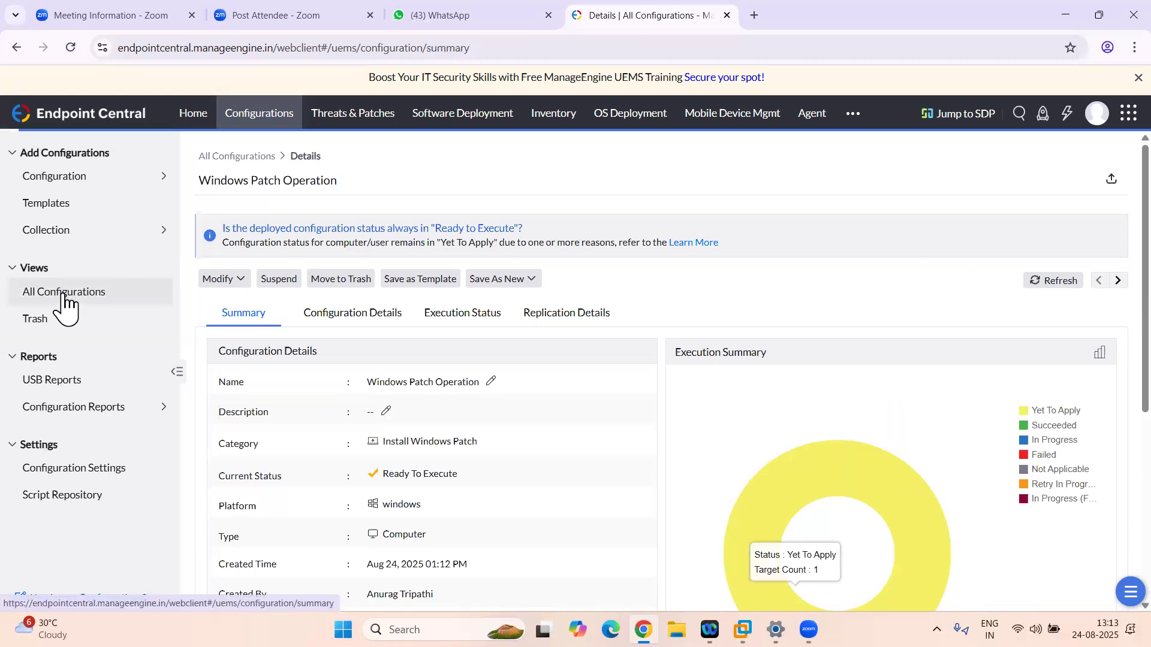
pyautogui.click(64, 294)
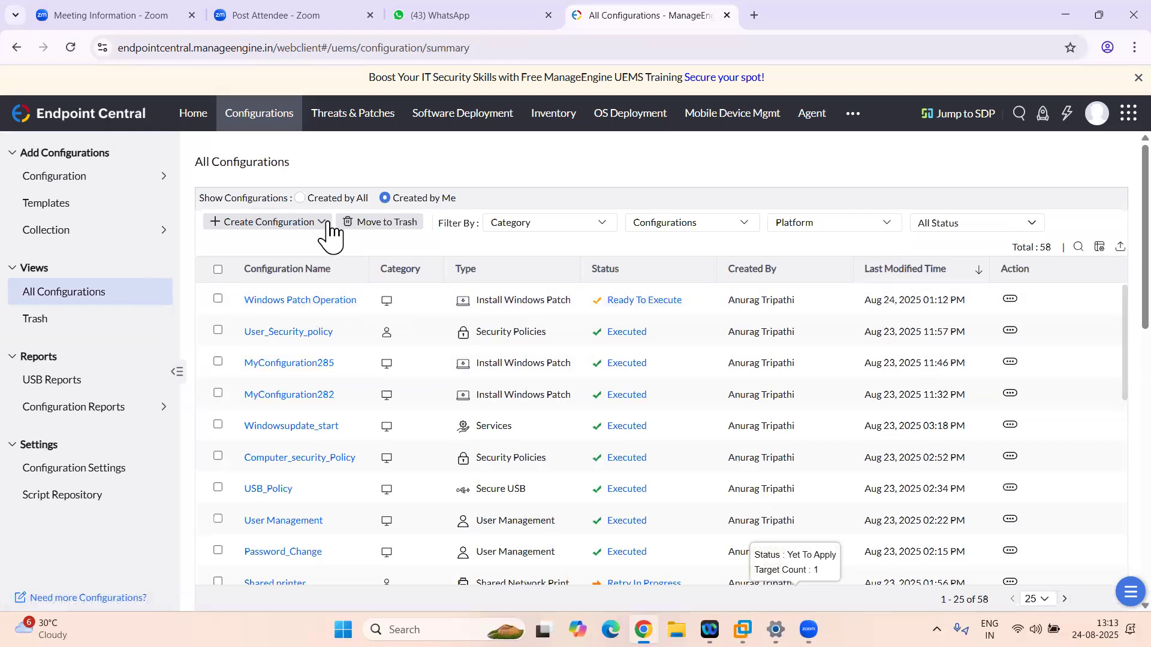
# Step: Start a new computer-level Install/Uninstall Windows Patch configuration for Windows and open its patch selection dialog
pyautogui.moveTo(80, 175)
pyautogui.click(233, 154)
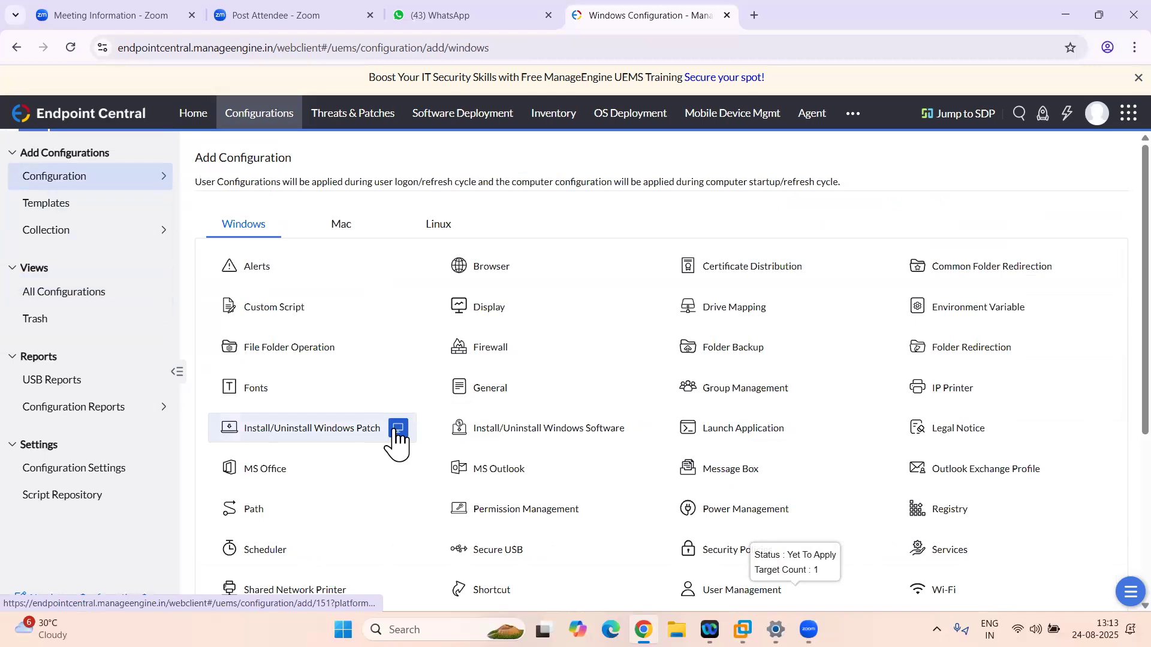
pyautogui.click(398, 429)
pyautogui.scroll(-2, 532, 373)
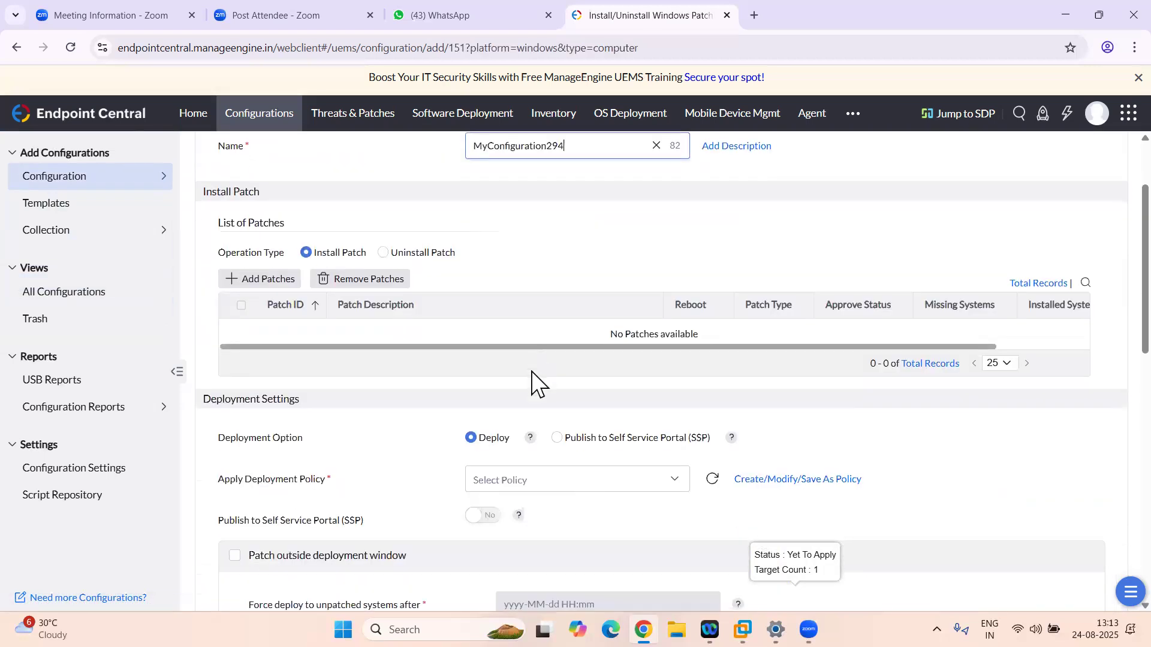
pyautogui.click(264, 280)
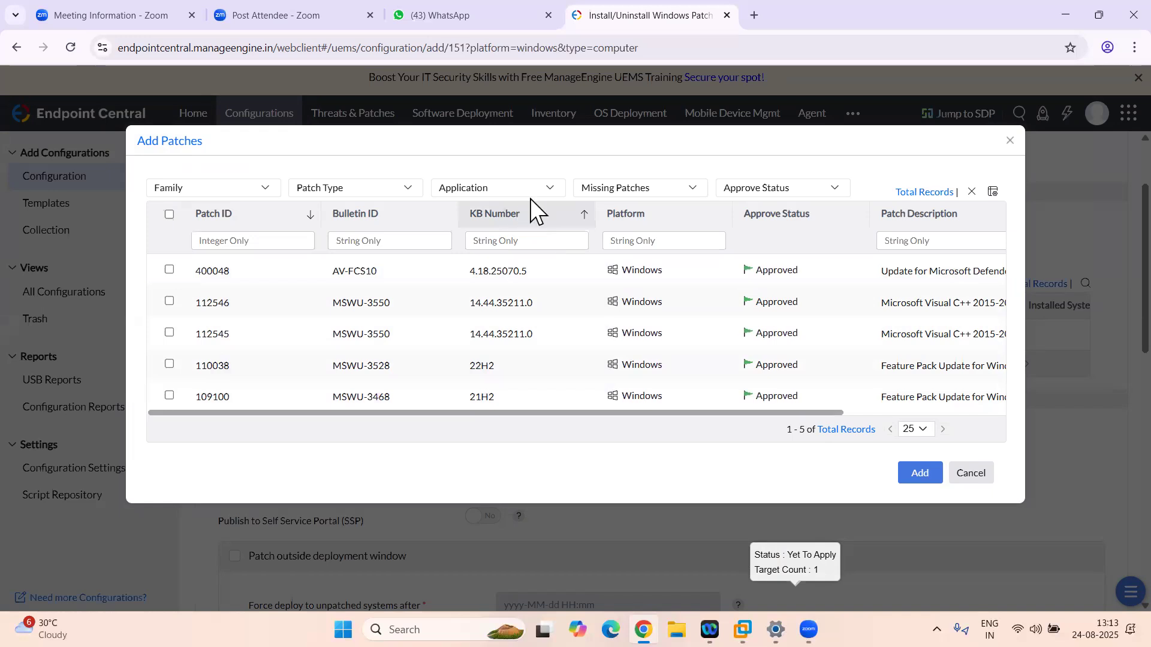
# Step: Look through the available options of the Application and Patch Type filters in the patch selection dialog
pyautogui.click(549, 190)
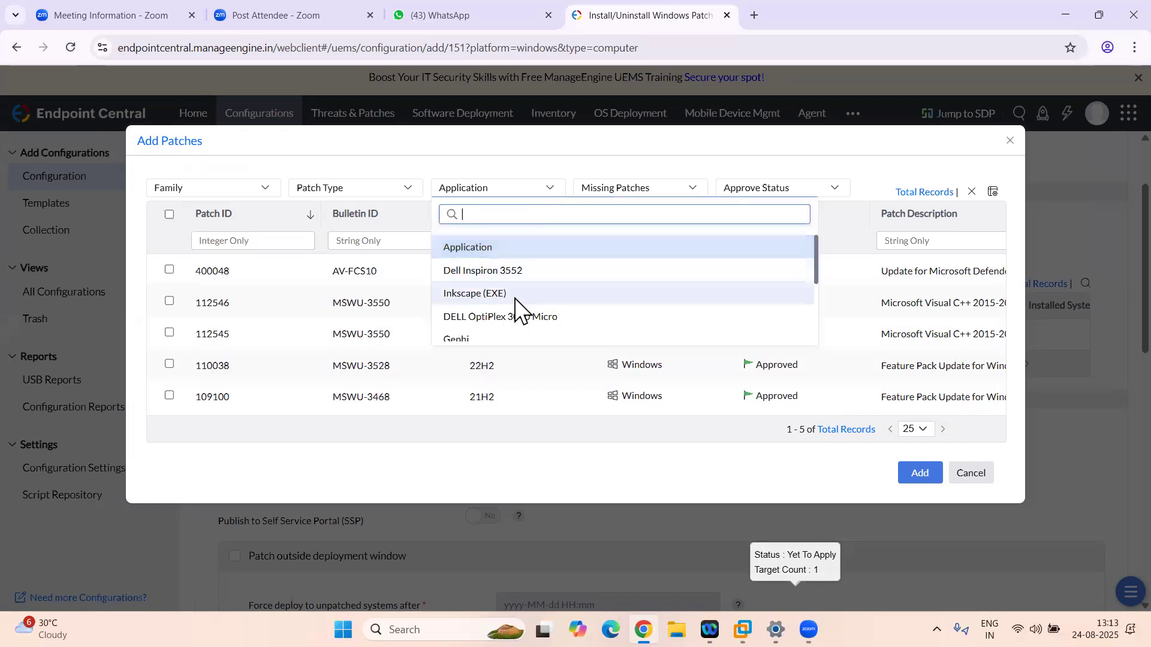
pyautogui.scroll(-3, 515, 300)
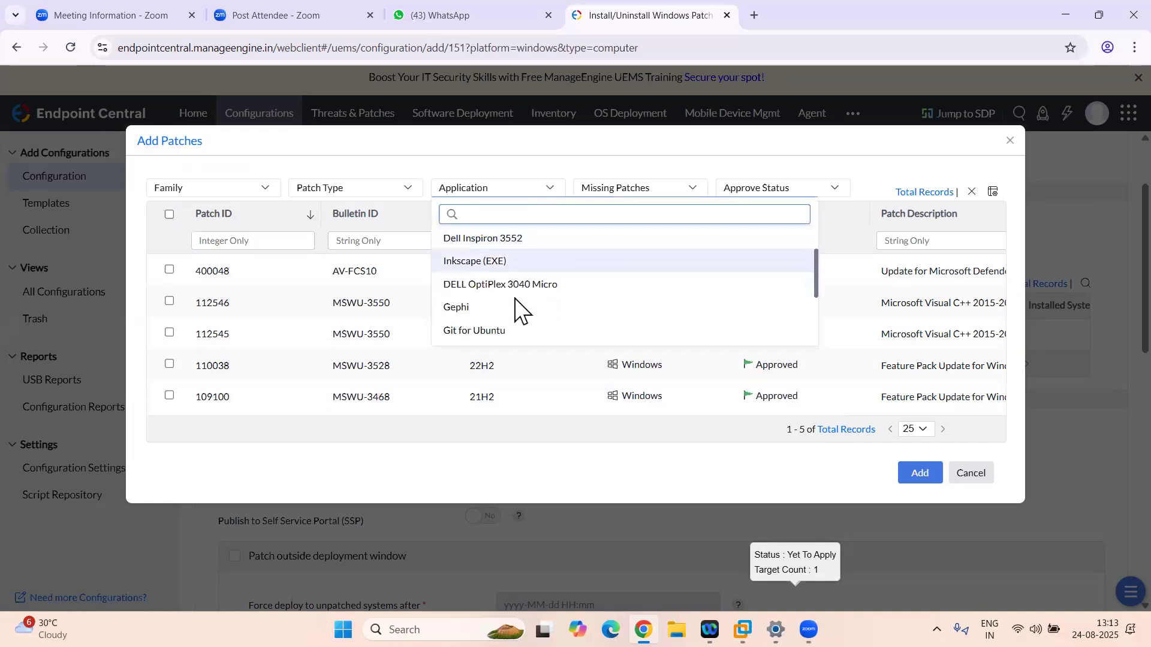
pyautogui.click(403, 190)
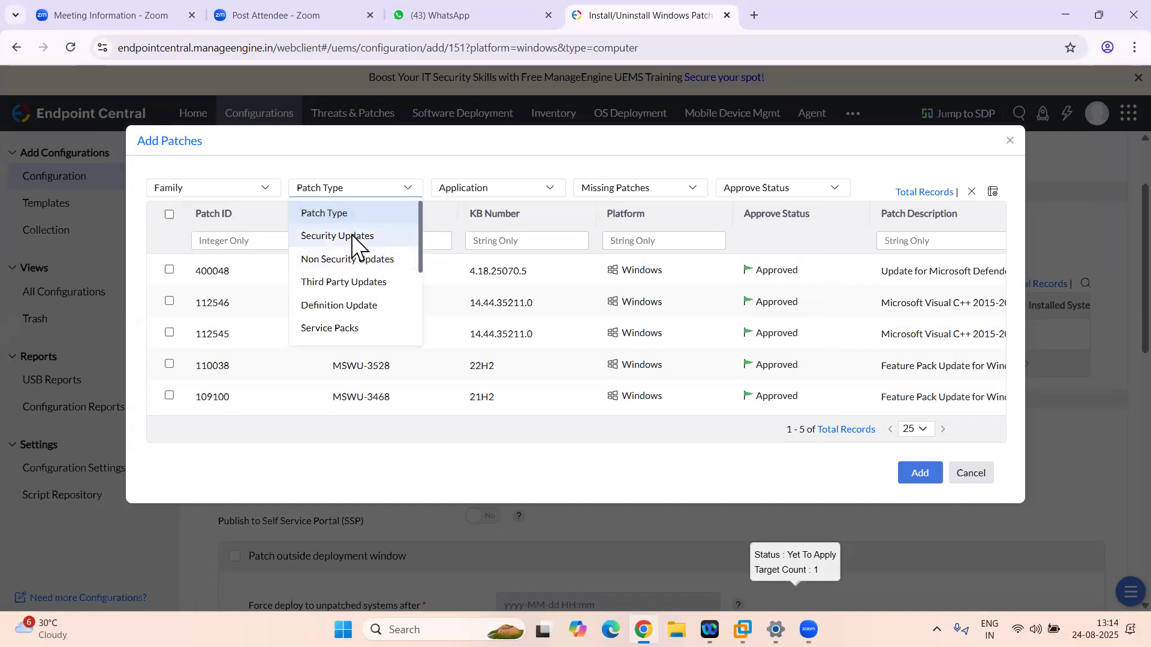
pyautogui.scroll(-2, 352, 235)
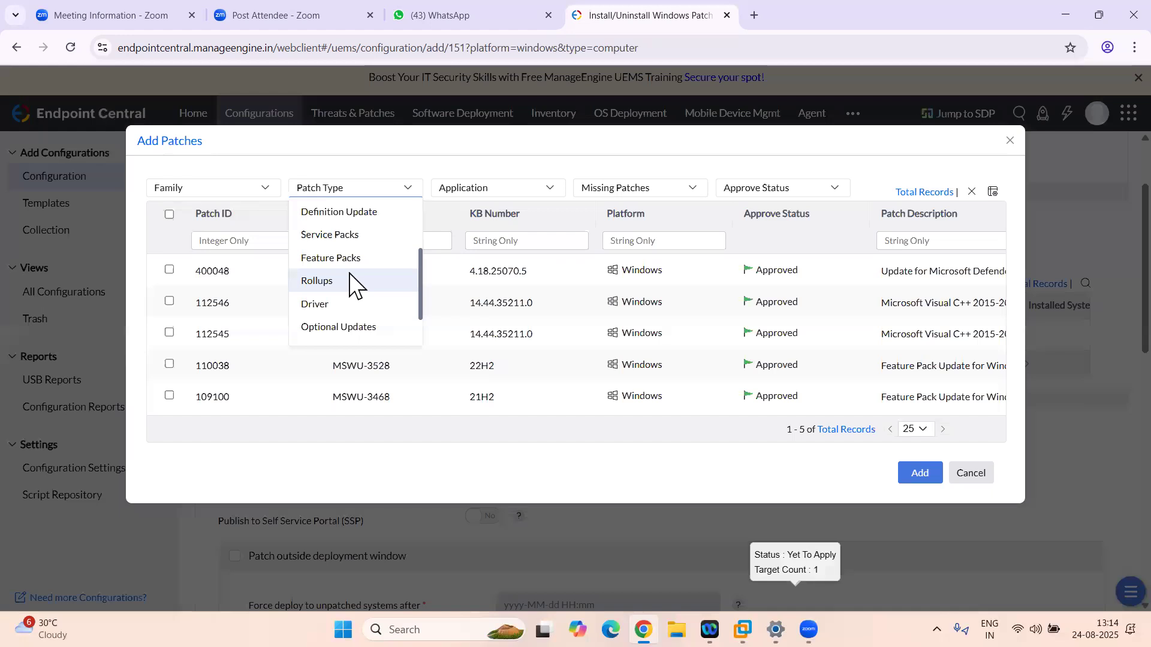
pyautogui.scroll(2, 353, 286)
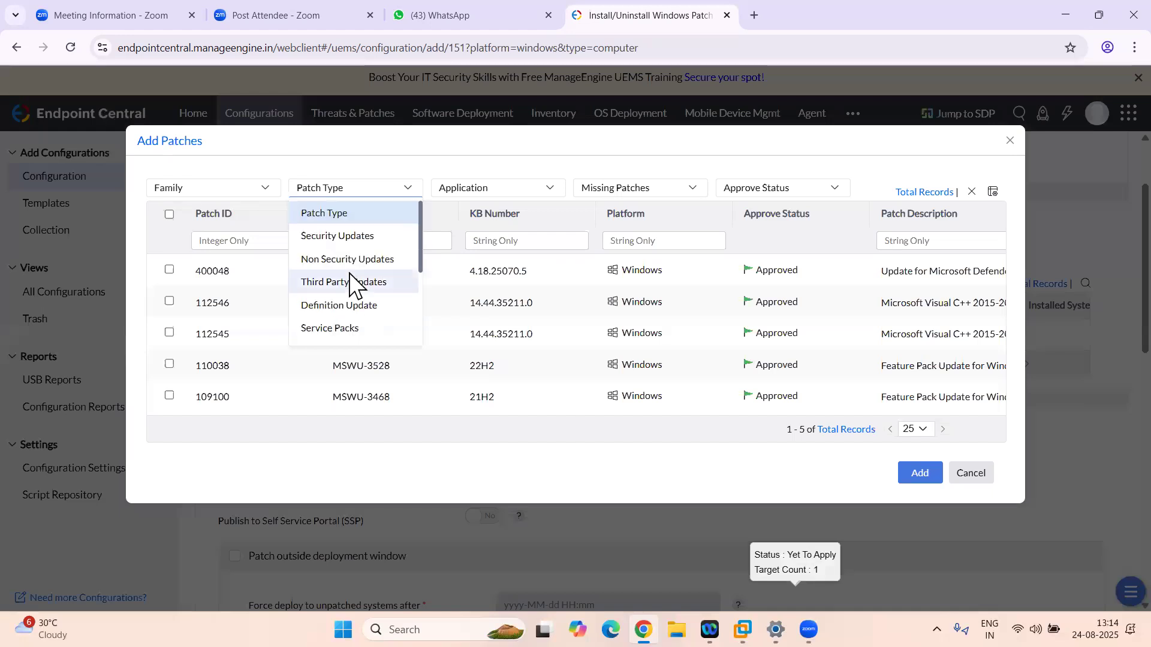
# Step: Filter the missing patches by the Security Updates patch type, then reset the Patch Type filter
pyautogui.click(363, 237)
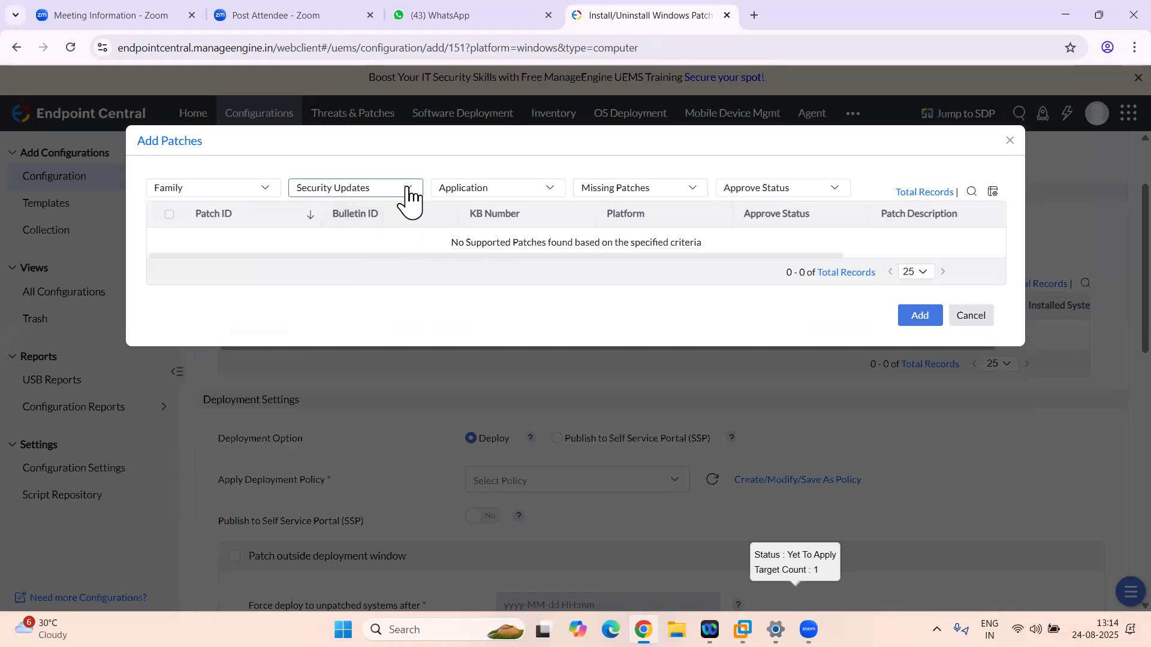
pyautogui.click(408, 192)
pyautogui.click(343, 211)
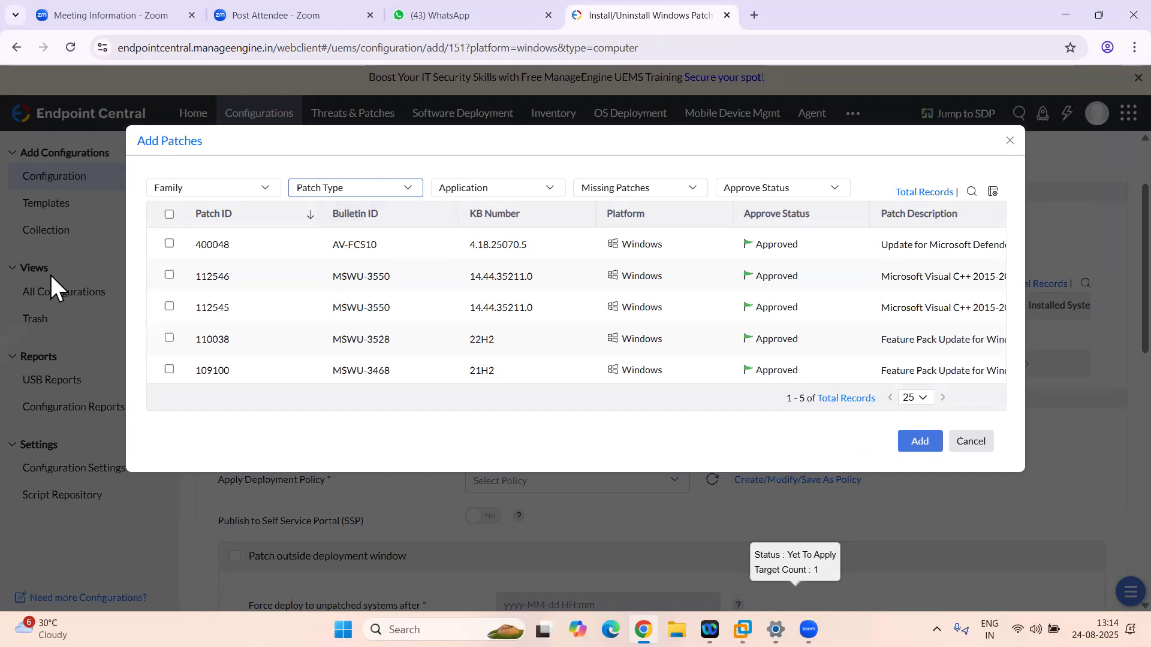
# Step: Look through the patch types again and filter the missing patches by Driver
pyautogui.click(413, 193)
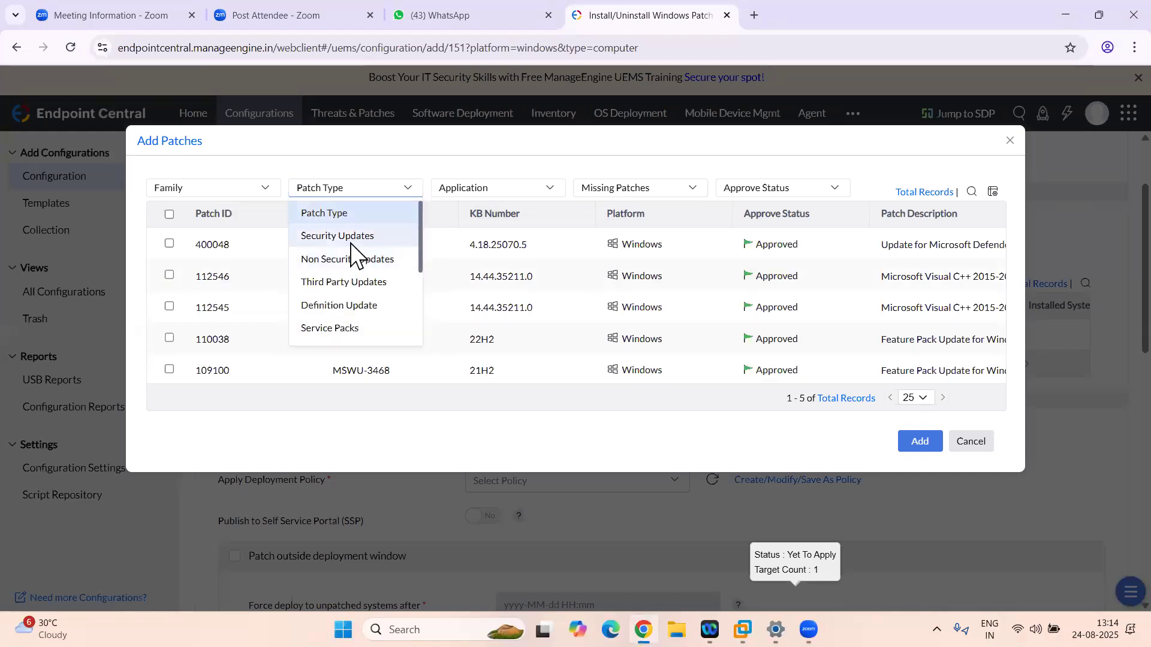
pyautogui.scroll(-2, 341, 239)
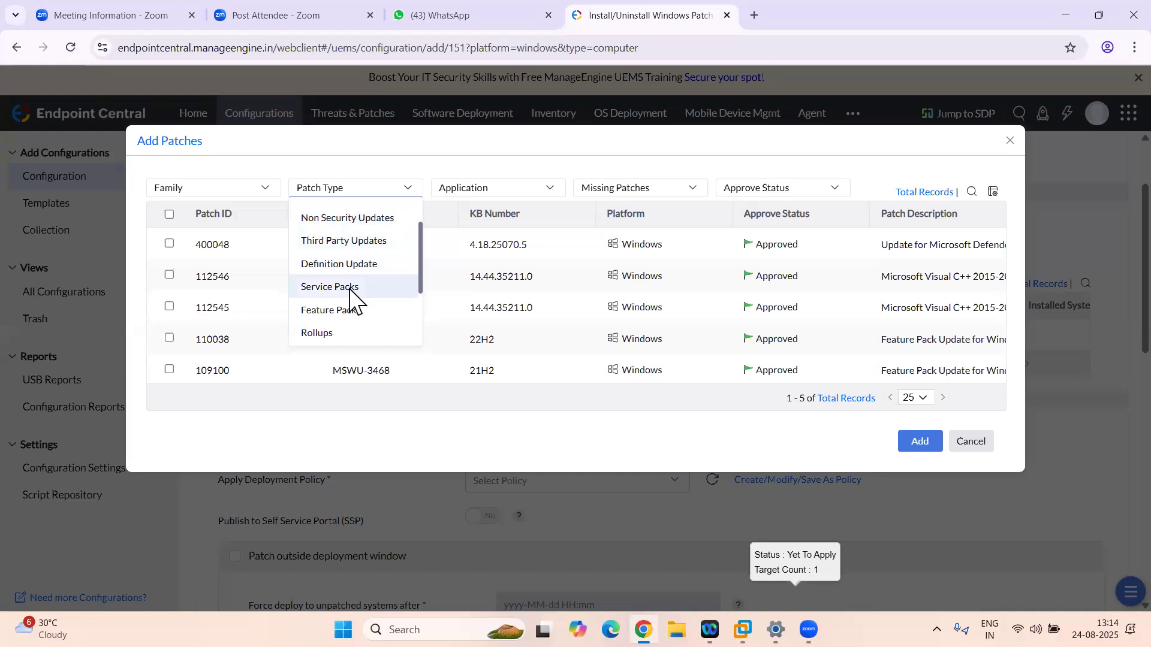
pyautogui.scroll(-1, 349, 289)
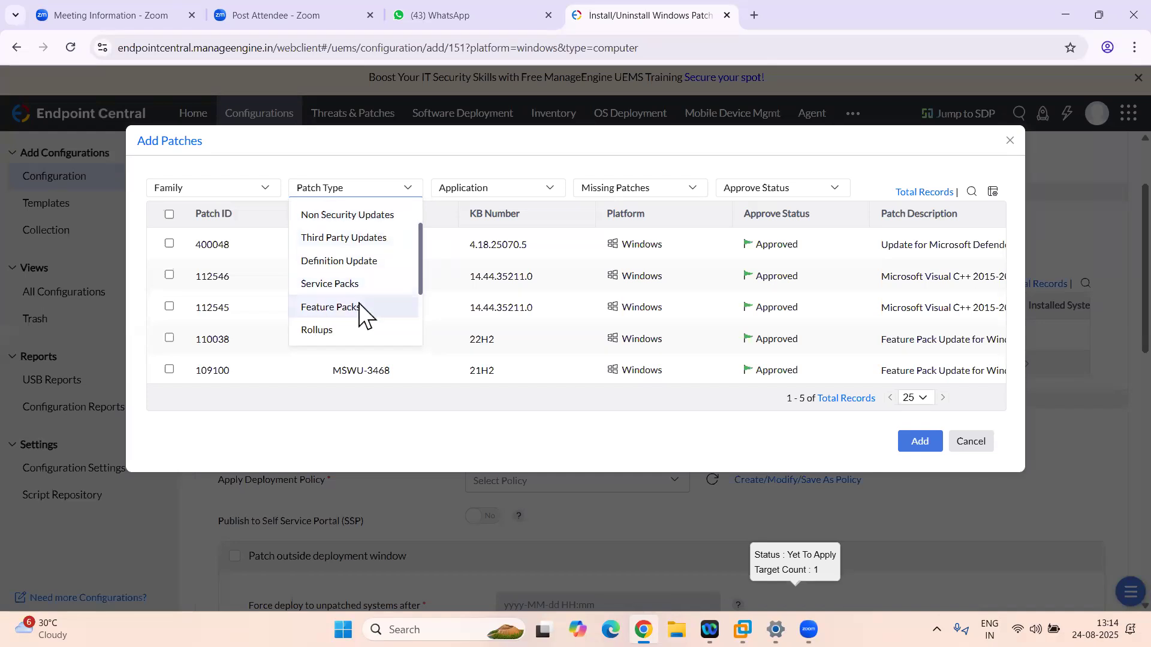
pyautogui.scroll(-1, 391, 270)
pyautogui.scroll(-1, 392, 273)
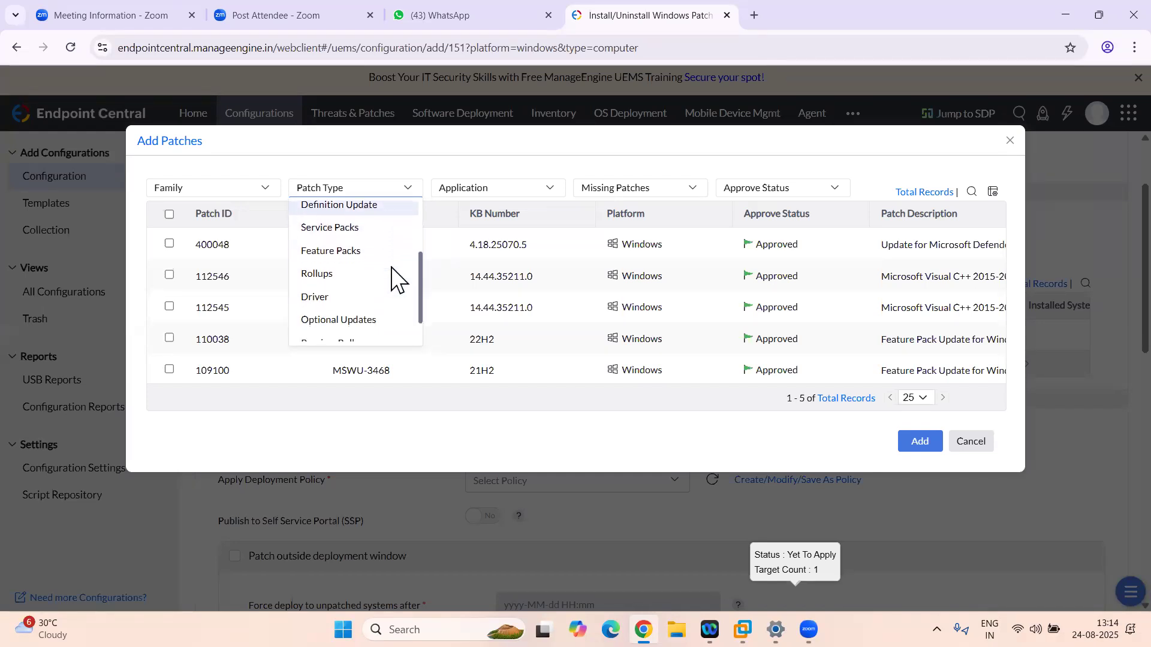
pyautogui.click(324, 299)
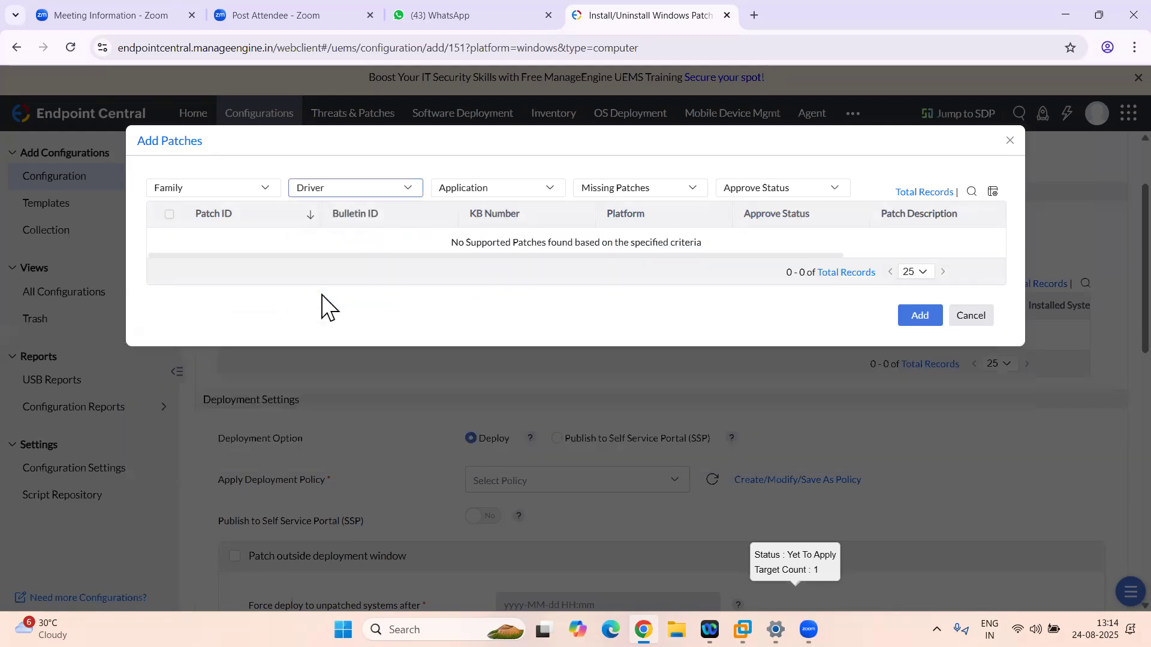
# Step: Filter the missing patches by the BIOS patch type, then reset the Patch Type filter to its default
pyautogui.click(403, 187)
pyautogui.scroll(-1, 362, 281)
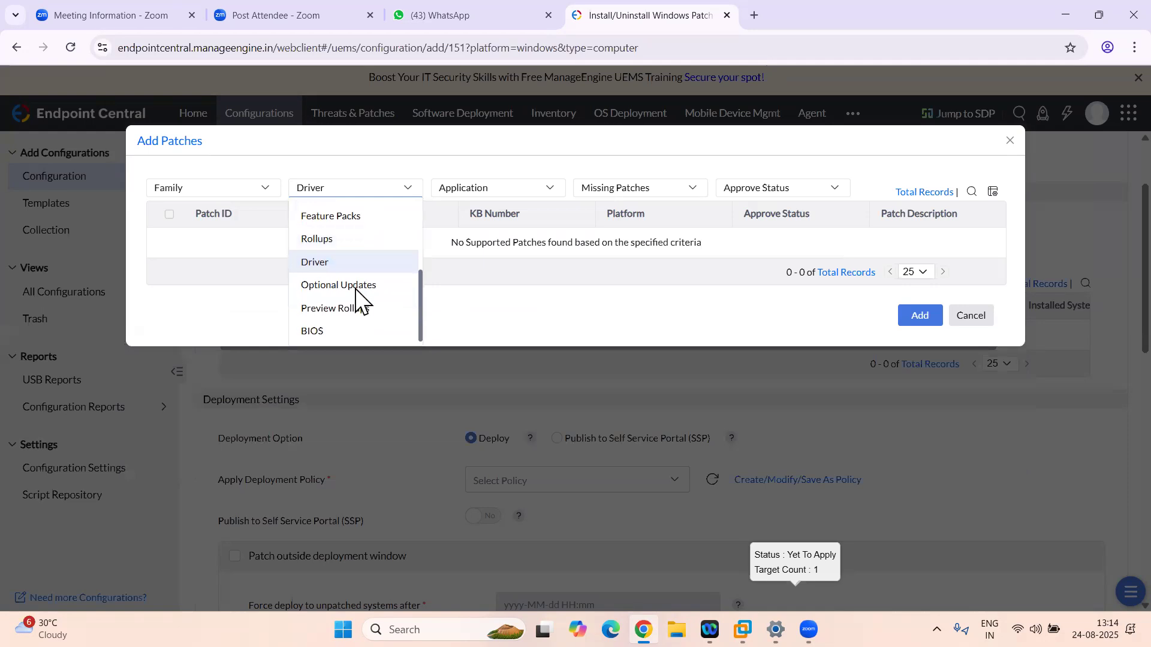
pyautogui.click(307, 331)
pyautogui.click(404, 188)
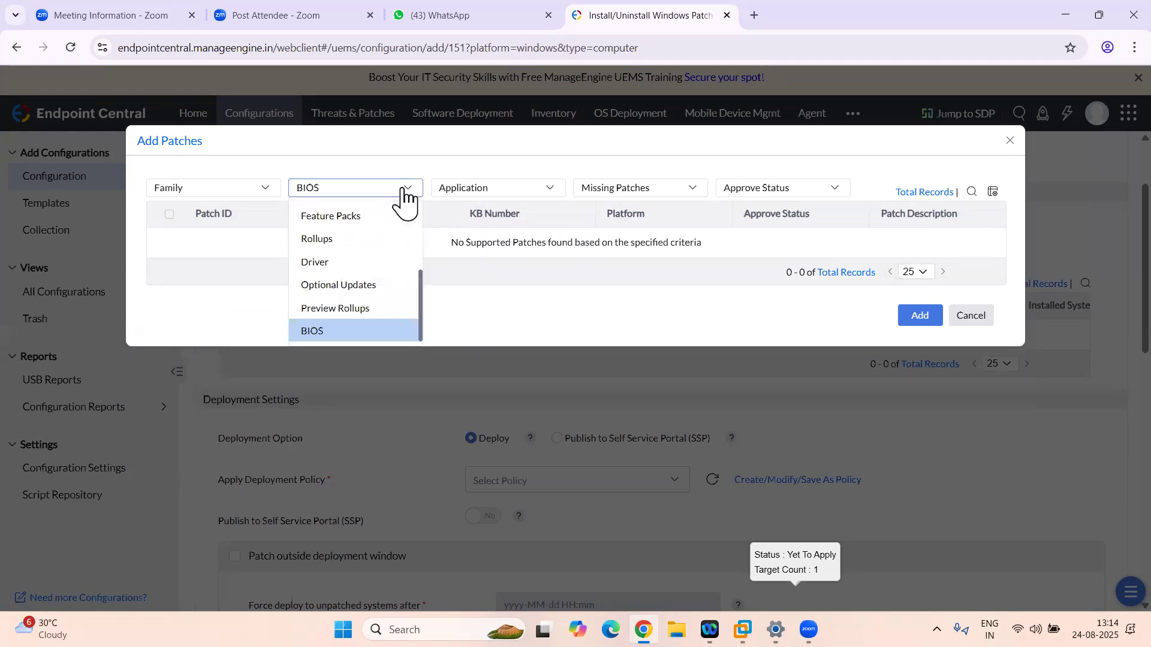
pyautogui.scroll(3, 358, 261)
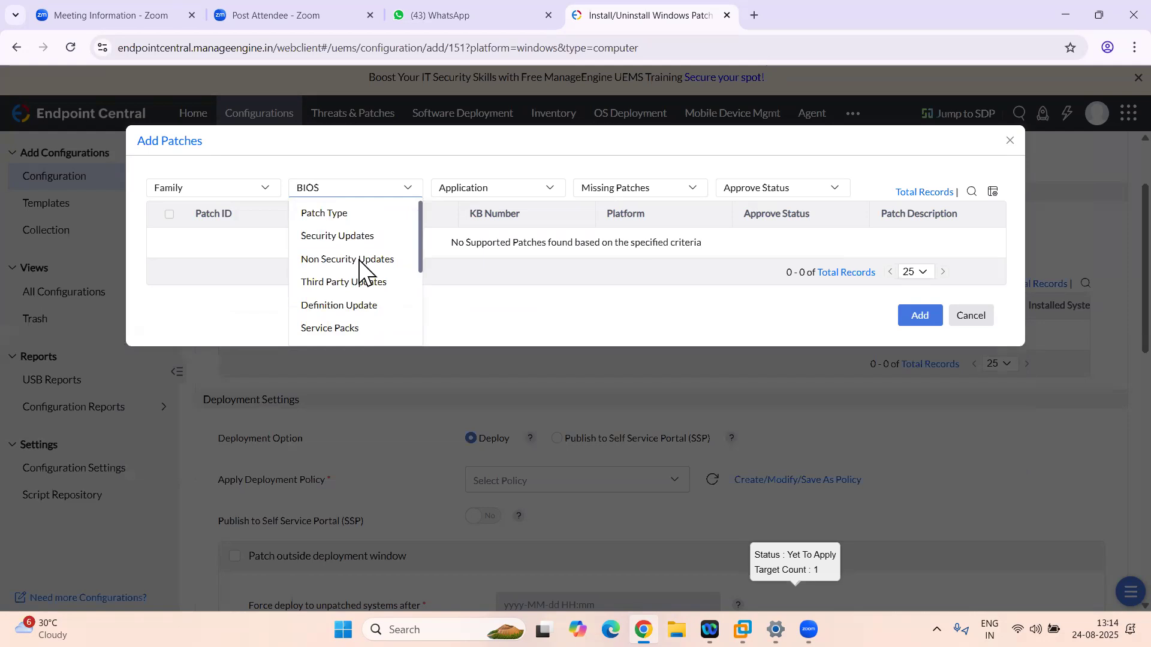
pyautogui.click(336, 218)
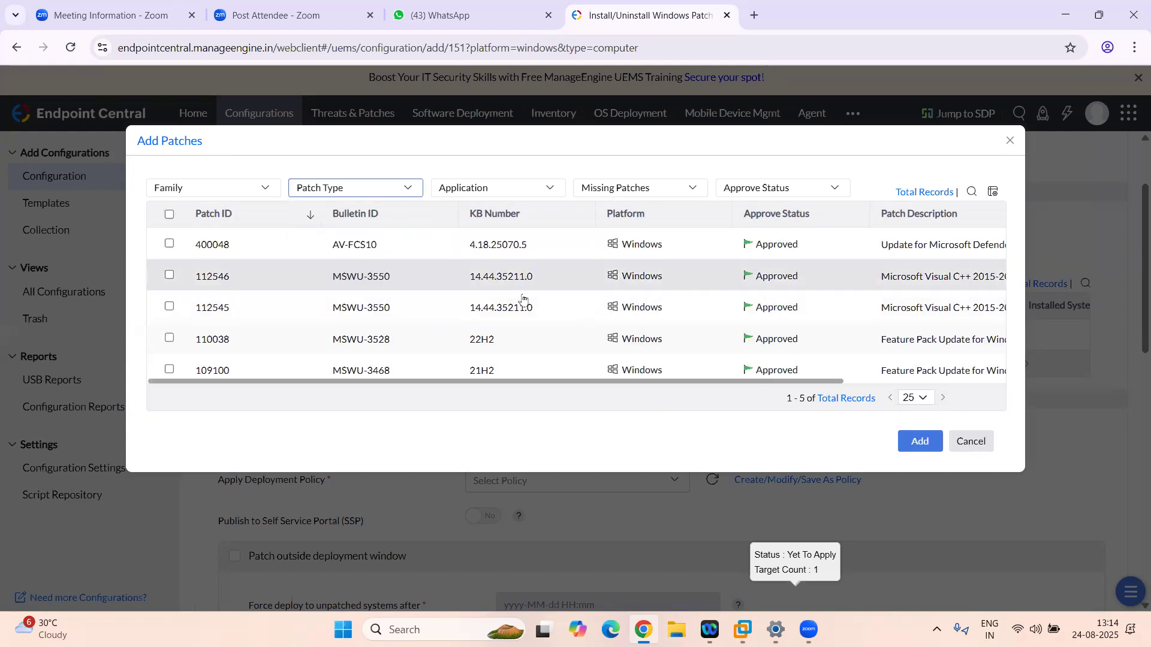
# Step: Look through the list of applications and device models offered by the Application filter
pyautogui.click(550, 190)
pyautogui.scroll(-5, 546, 294)
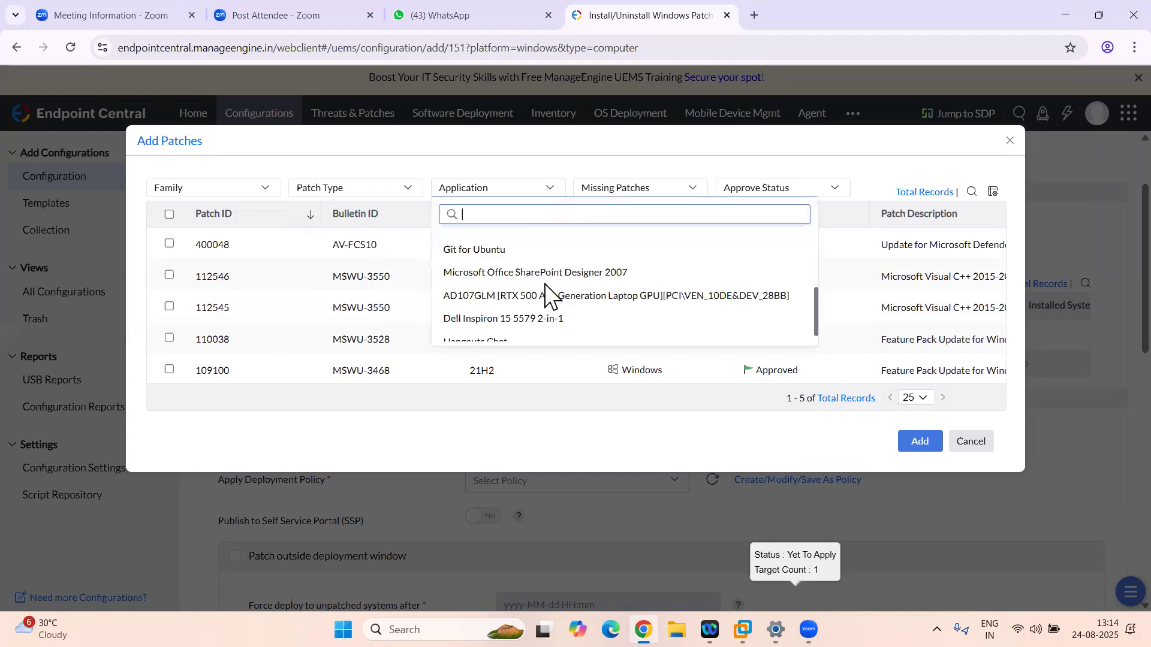
pyautogui.scroll(-2, 546, 293)
pyautogui.scroll(-2, 546, 285)
pyautogui.scroll(-2, 545, 295)
pyautogui.scroll(3, 545, 295)
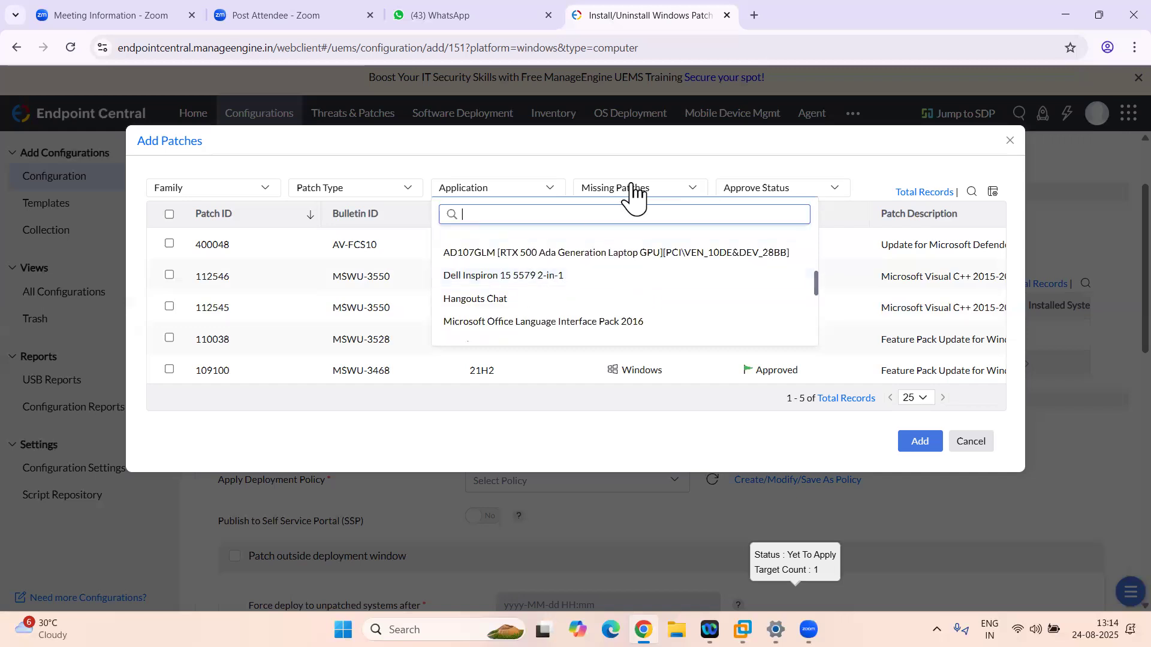
# Step: Switch the patch list from Missing Patches to All Patches and look through the listed patches and their descriptions
pyautogui.click(634, 193)
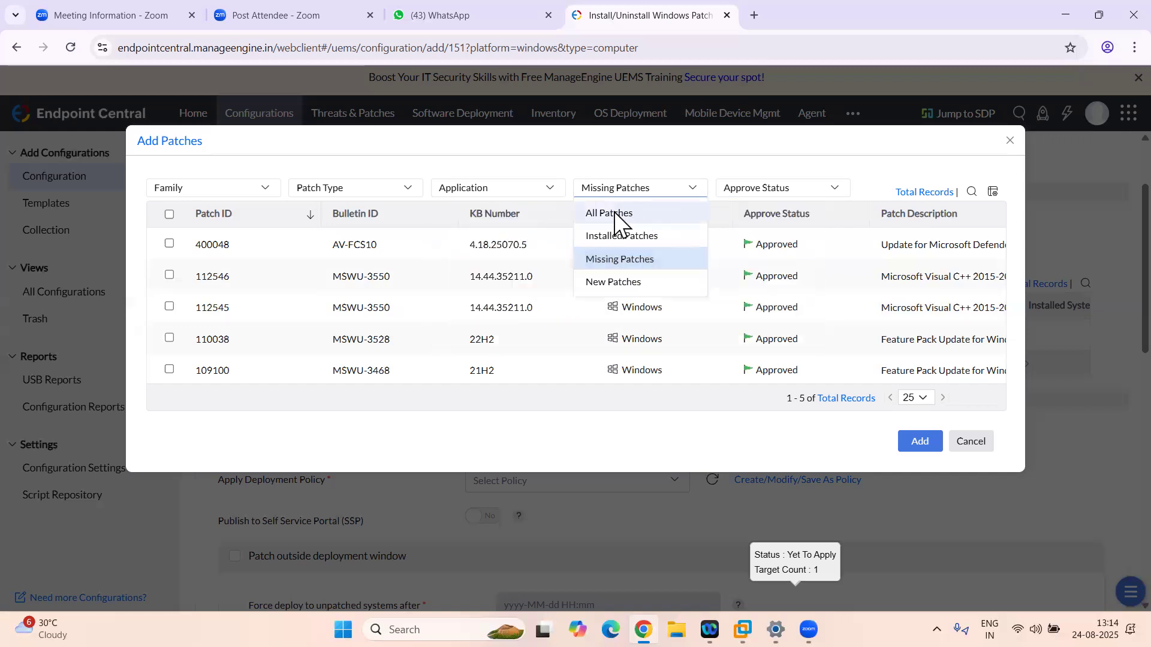
pyautogui.click(611, 213)
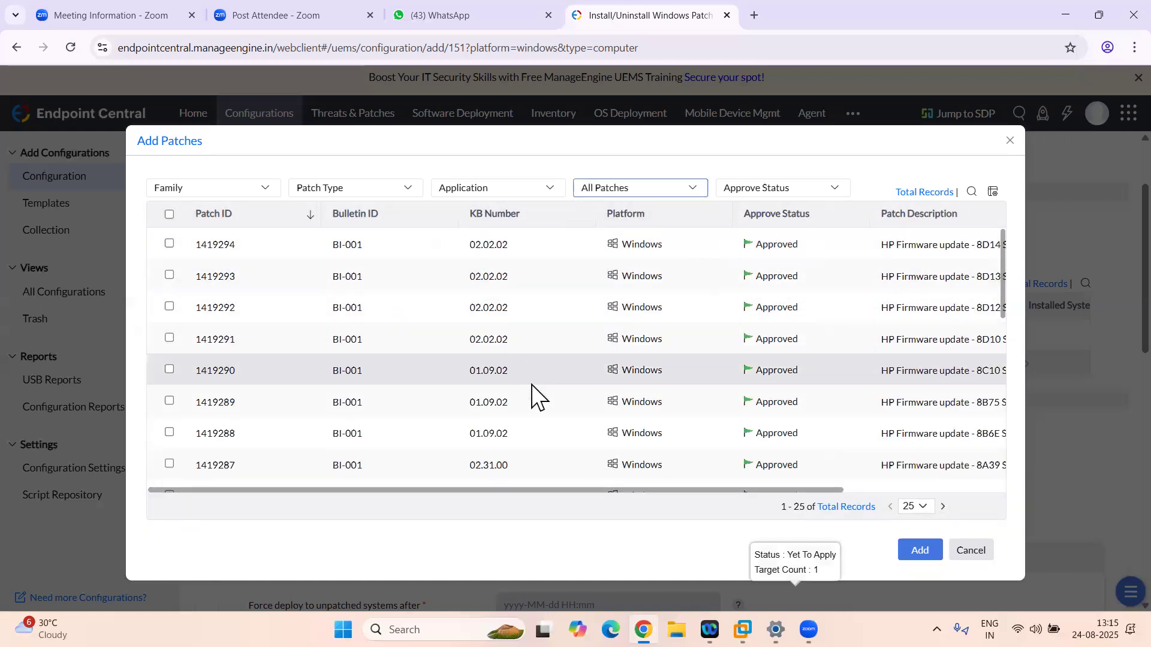
pyautogui.scroll(-1, 535, 398)
pyautogui.scroll(1, 836, 378)
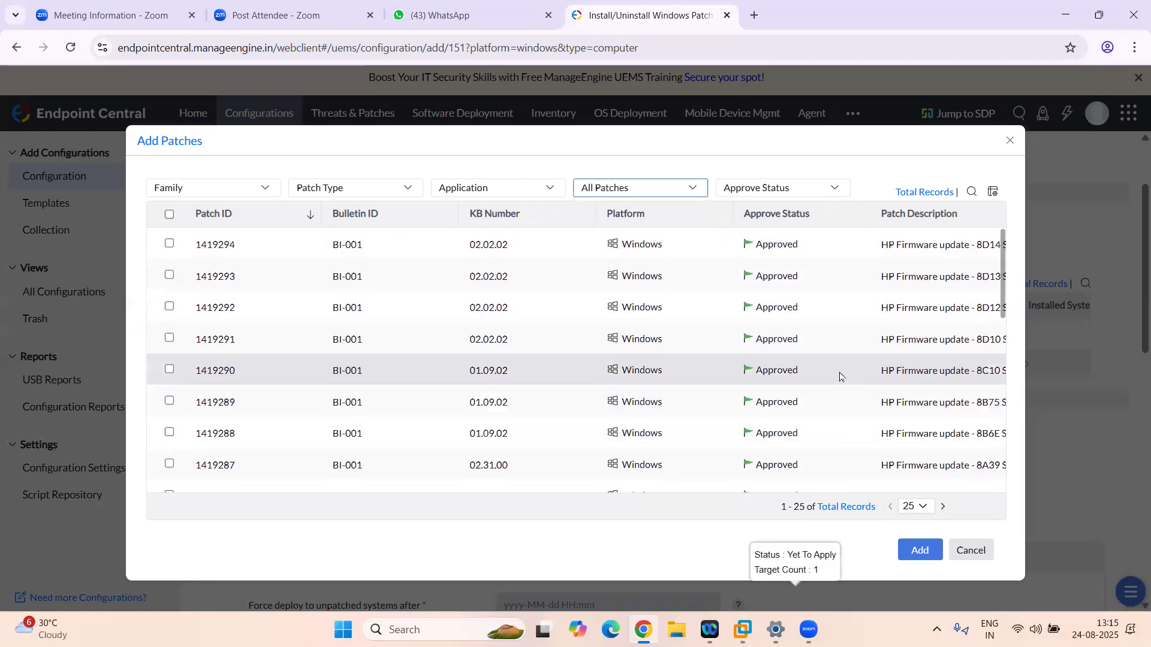
pyautogui.hscroll(3, 839, 375)
pyautogui.scroll(-5, 839, 372)
pyautogui.scroll(-3, 839, 372)
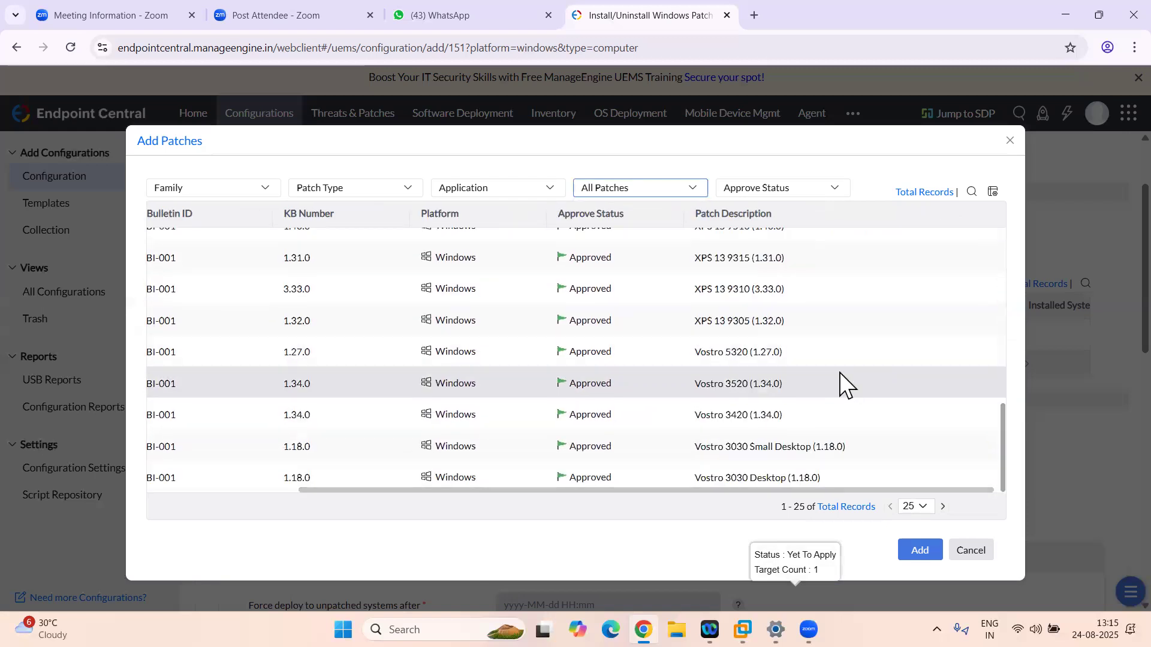
pyautogui.scroll(8, 839, 372)
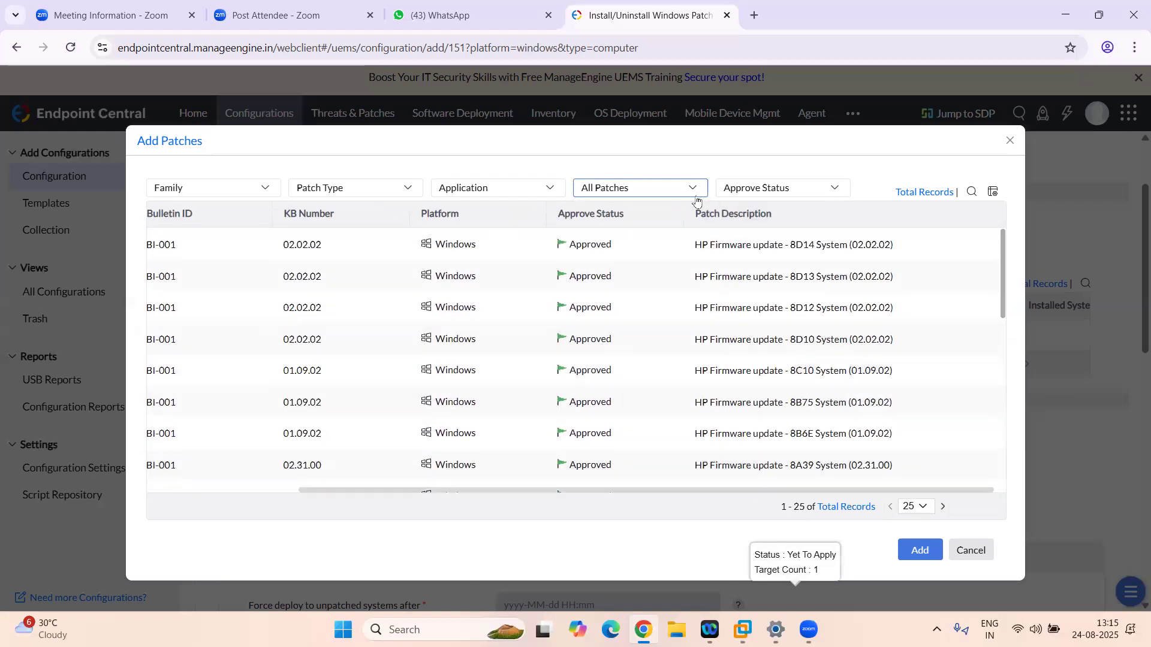
pyautogui.hscroll(-3, 545, 333)
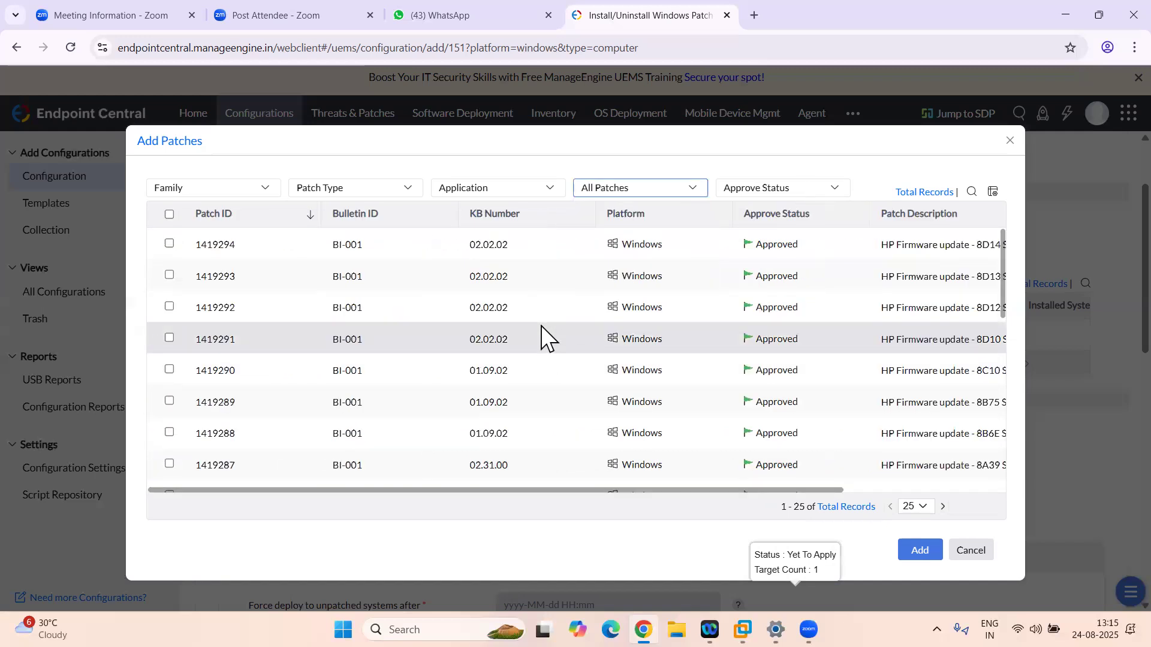
# Step: Check the Approve Status filter options, then cancel the patch selection without adding any patches
pyautogui.click(817, 190)
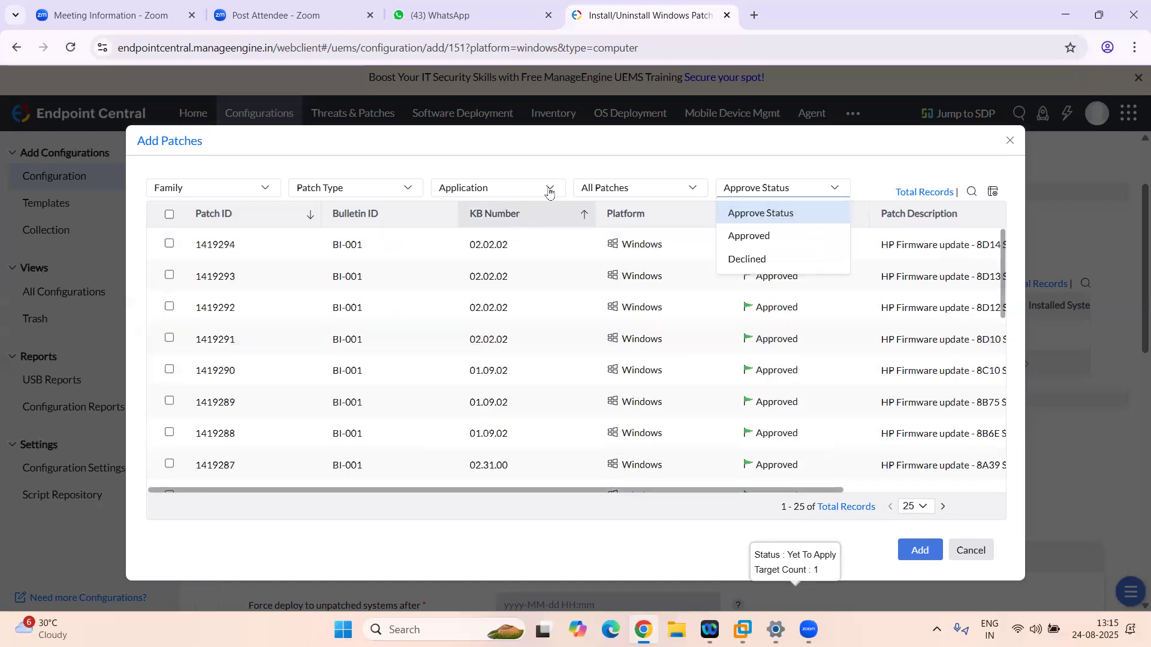
pyautogui.click(595, 144)
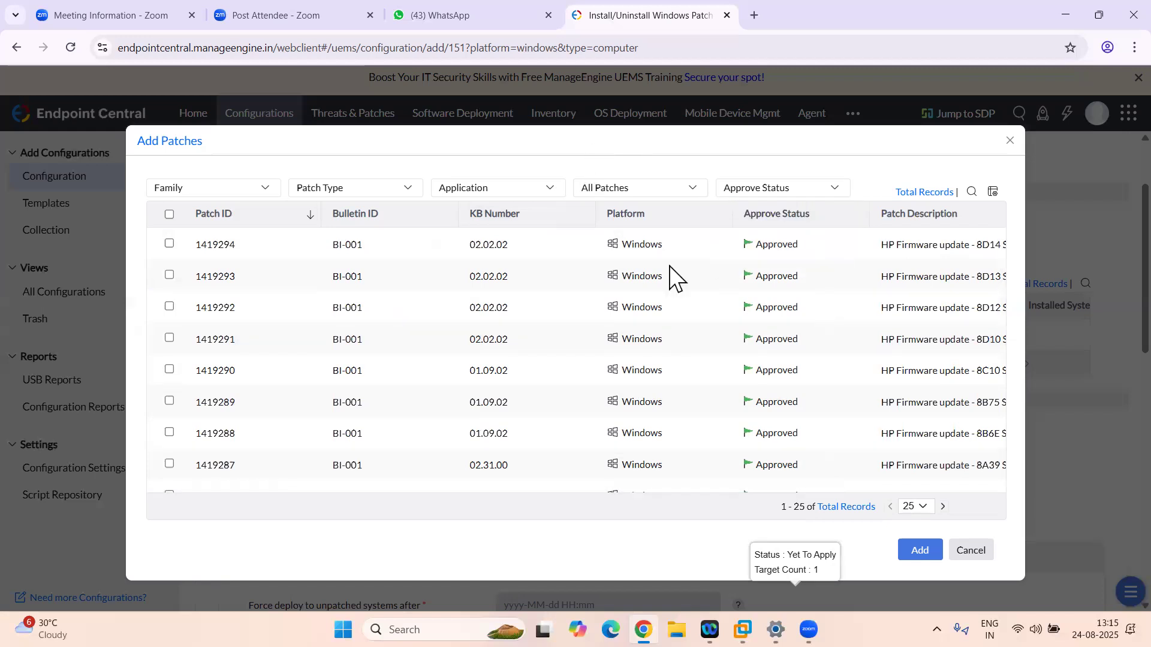
pyautogui.scroll(-1, 668, 304)
pyautogui.scroll(1, 667, 305)
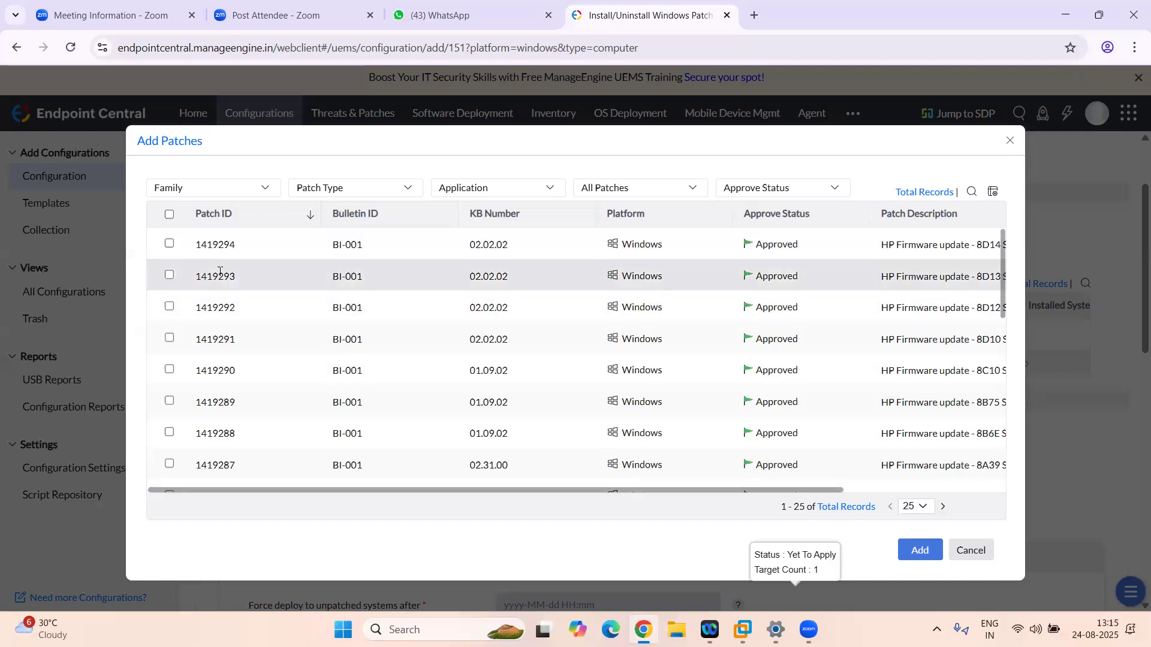
pyautogui.click(963, 550)
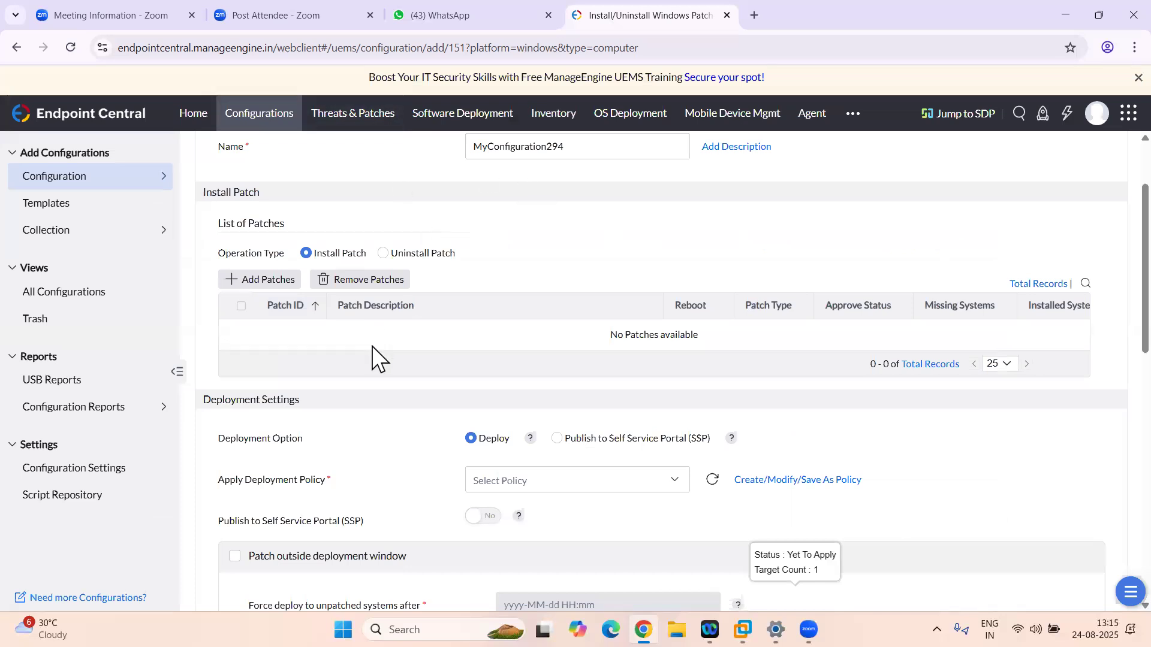
# Step: Set the operation type to Uninstall Patch to review its deployment, target and execution settings, then return to All Configurations without saving
pyautogui.scroll(-1, 442, 412)
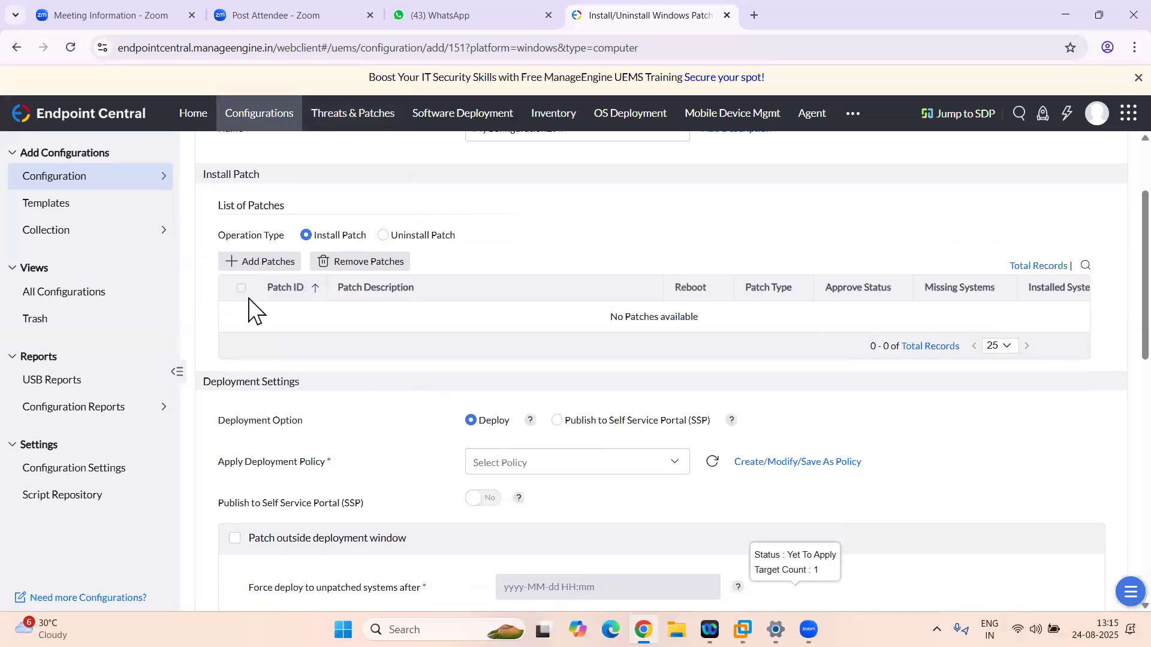
pyautogui.scroll(-1, 523, 350)
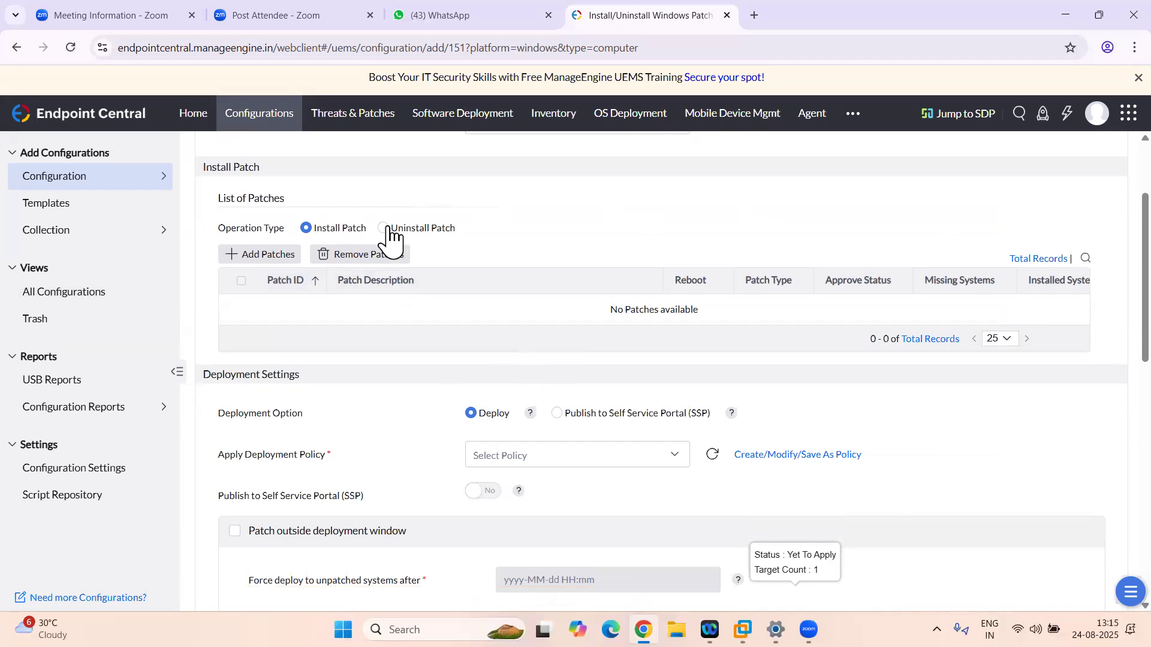
pyautogui.click(388, 229)
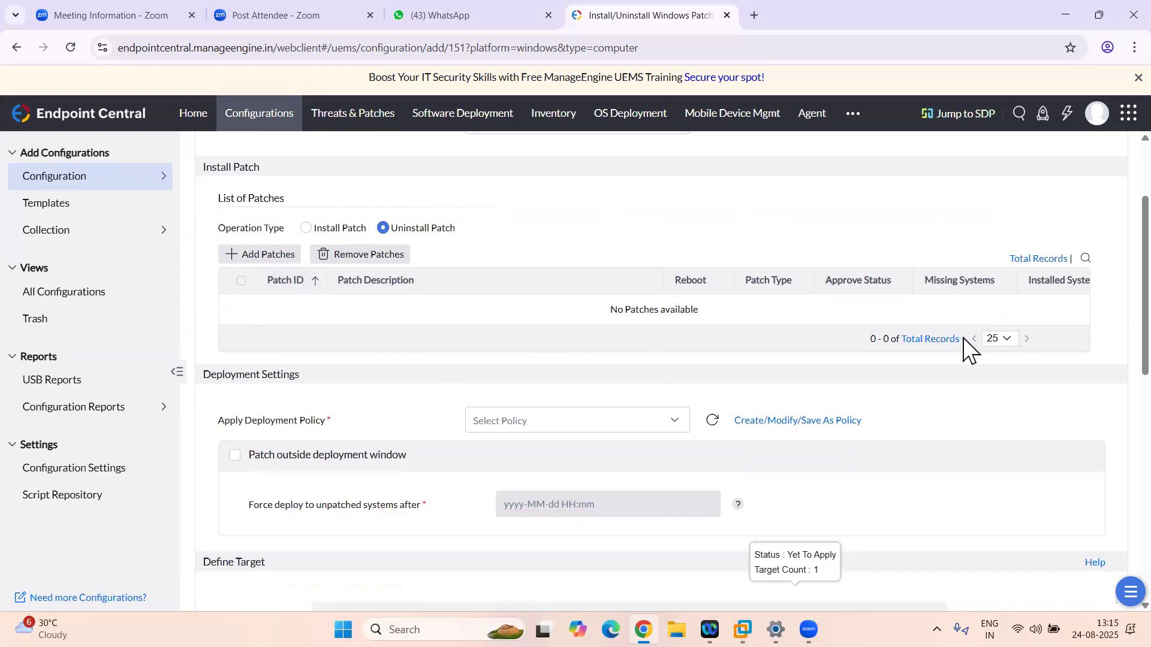
pyautogui.scroll(-1, 748, 423)
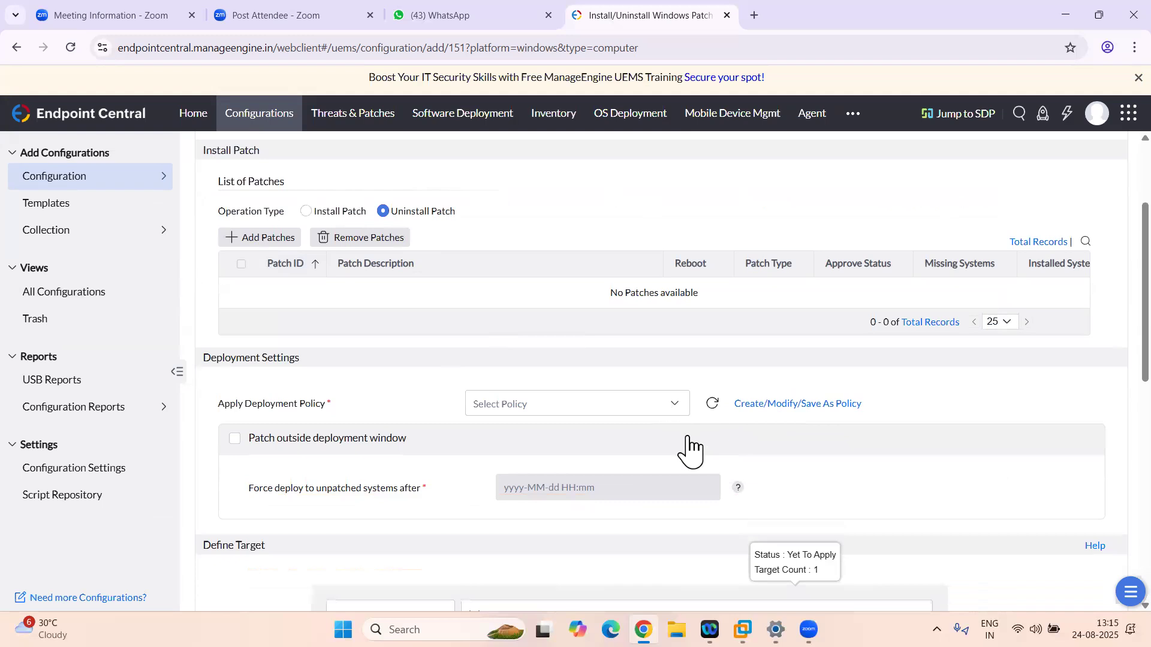
pyautogui.scroll(-6, 691, 453)
pyautogui.scroll(2, 695, 396)
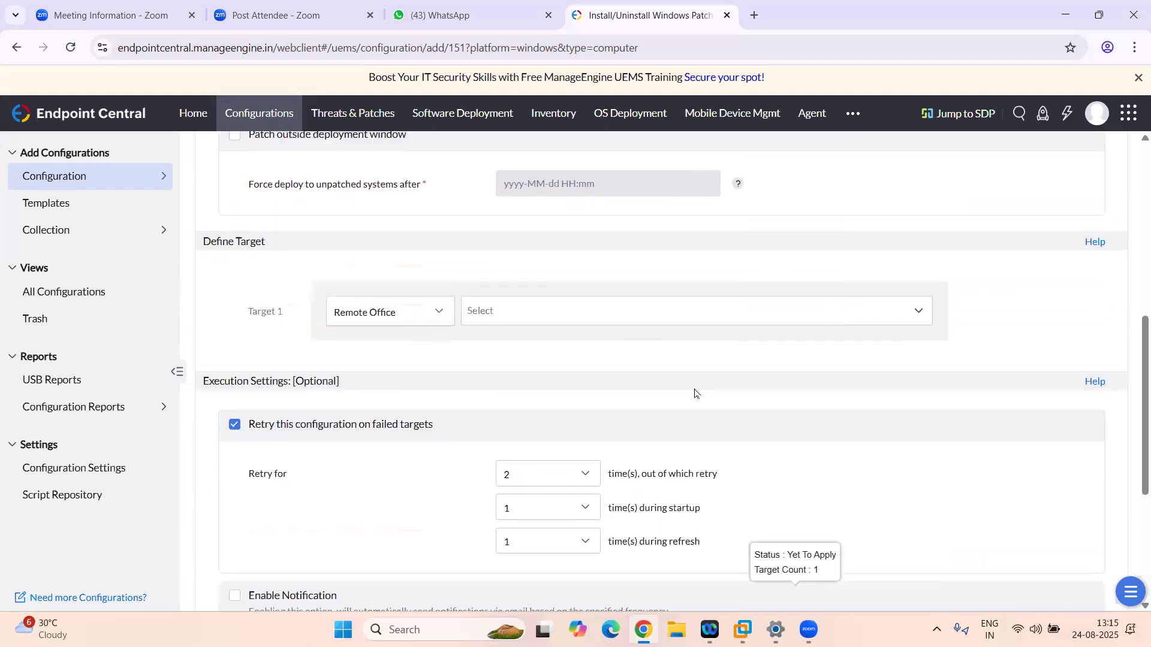
pyautogui.scroll(7, 695, 393)
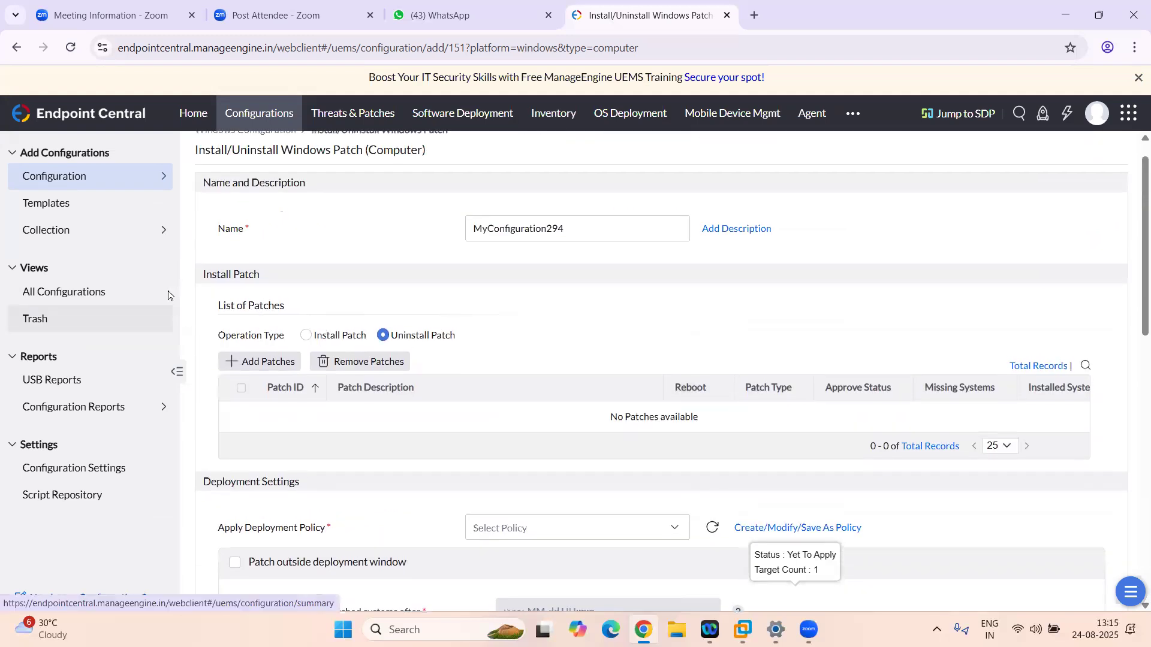
pyautogui.click(90, 294)
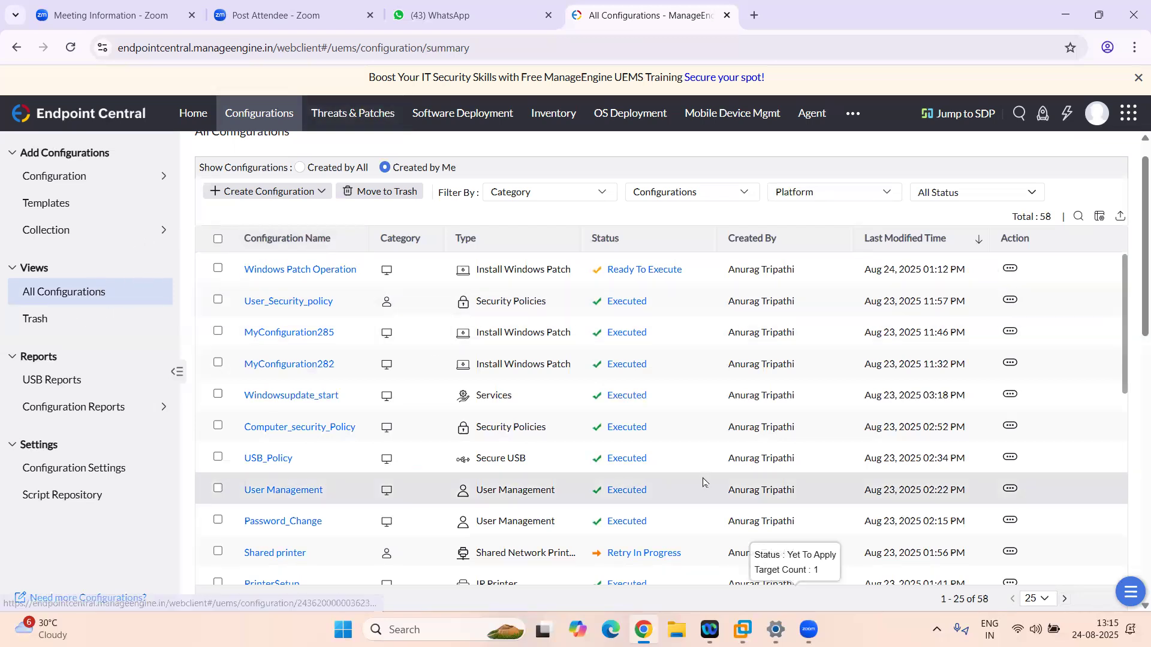
# Step: Force a restart of the managed Windows 10 computer from the inventory's computer list, with a time-out of 0 seconds
pyautogui.click(743, 629)
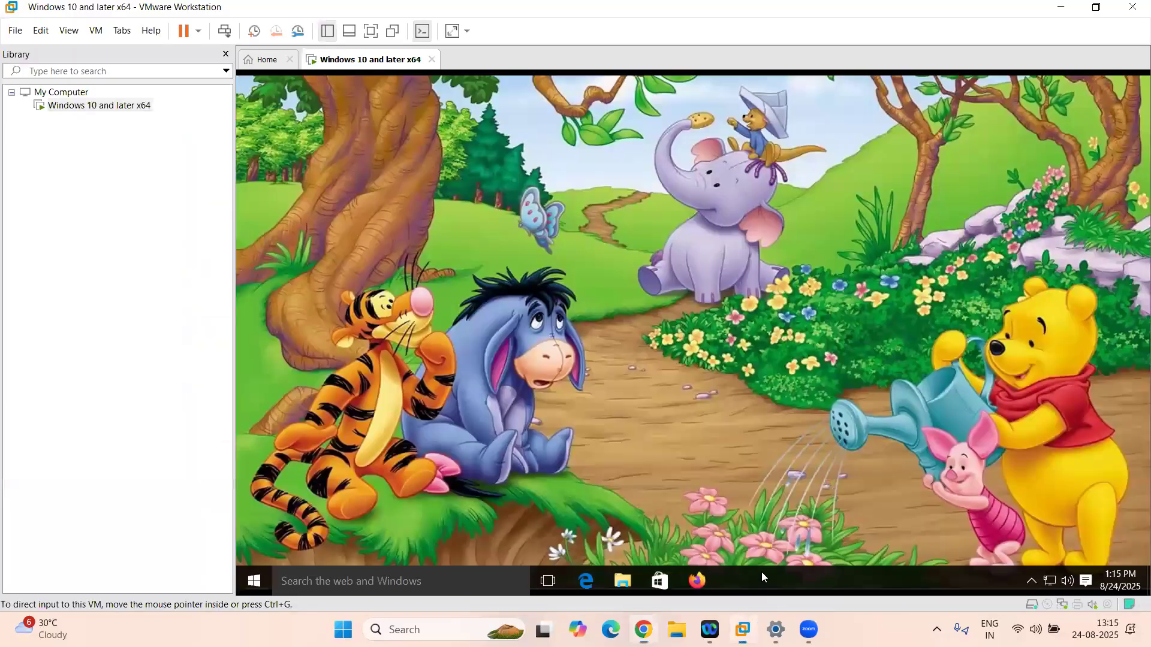
pyautogui.click(643, 629)
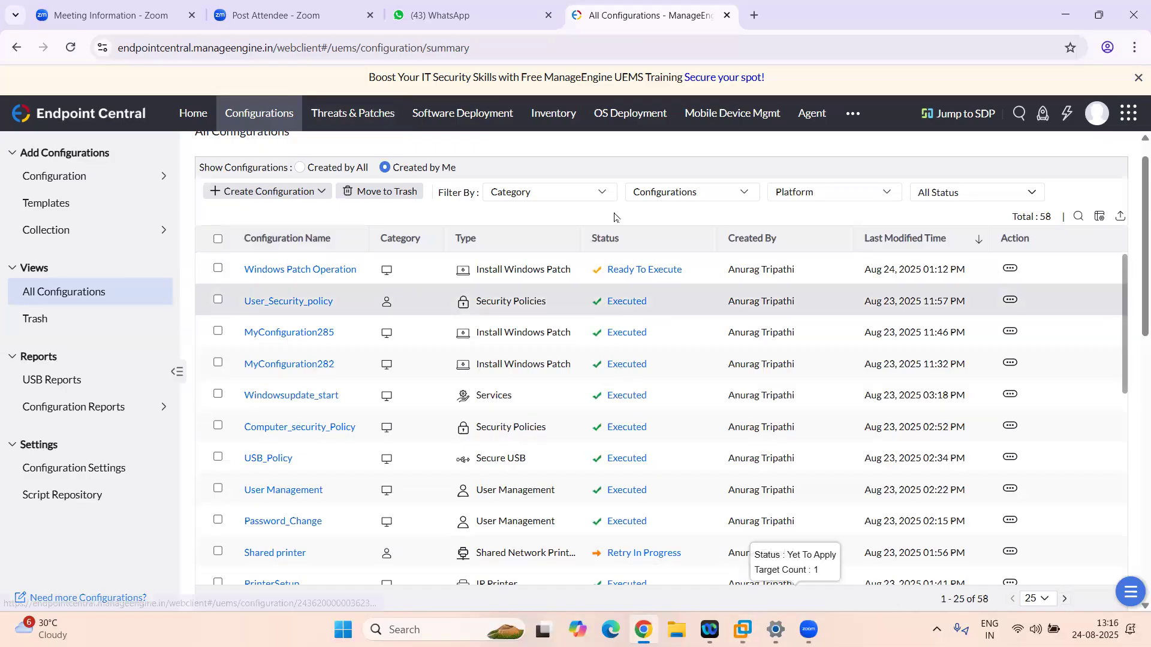
pyautogui.click(559, 115)
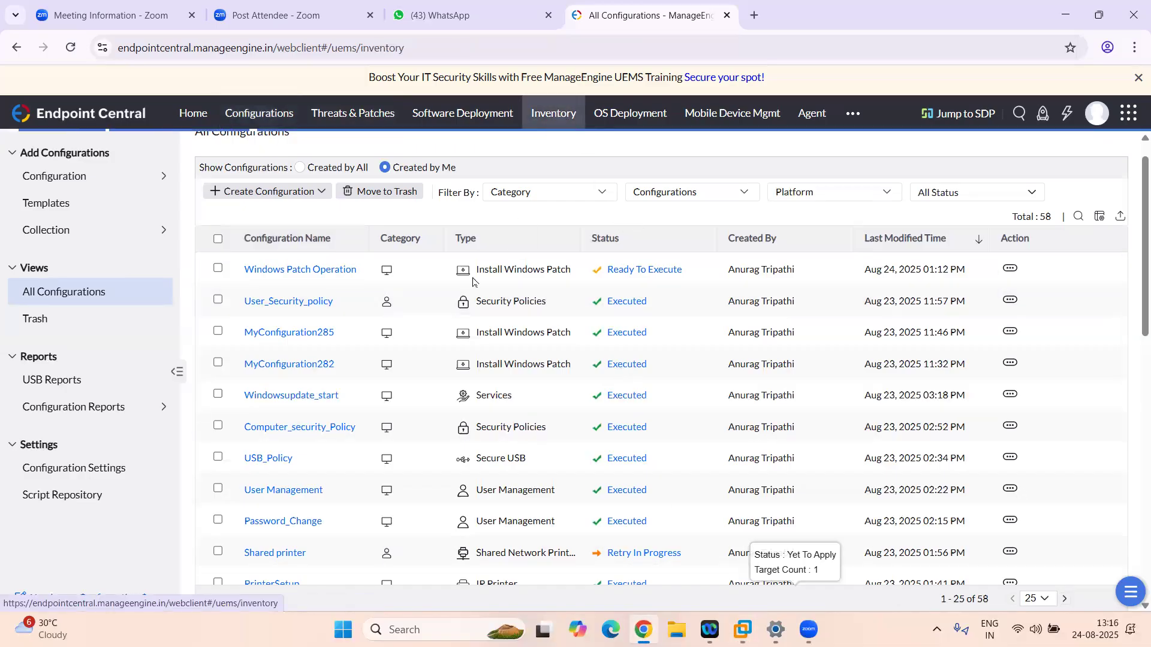
pyautogui.click(60, 178)
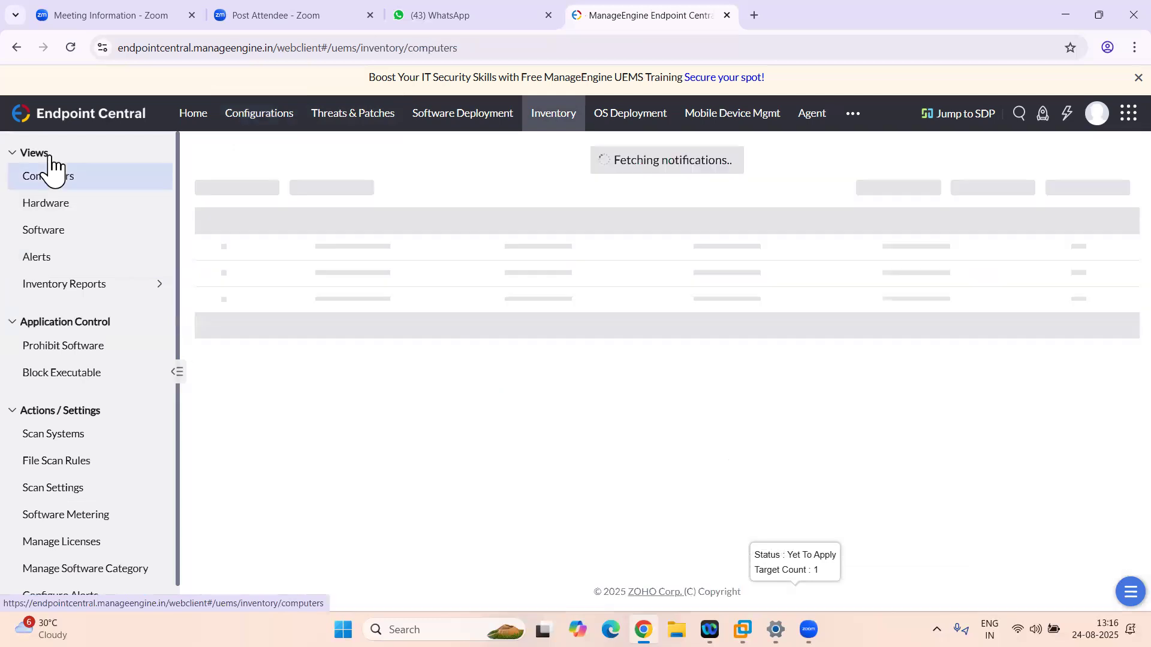
pyautogui.click(288, 235)
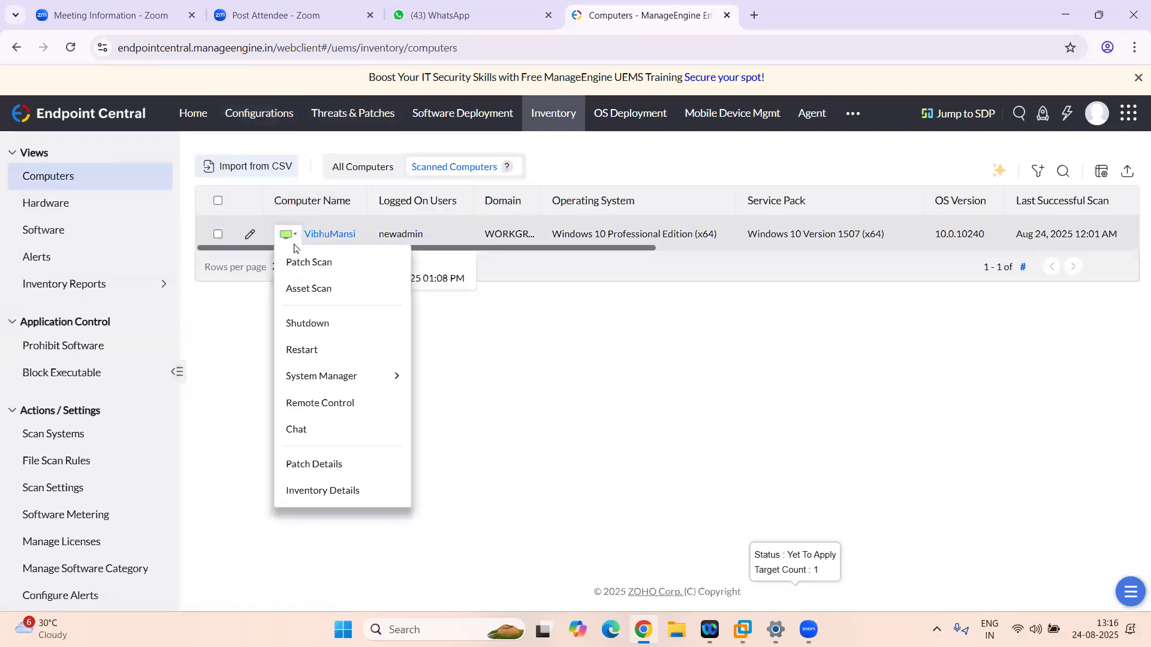
pyautogui.click(305, 359)
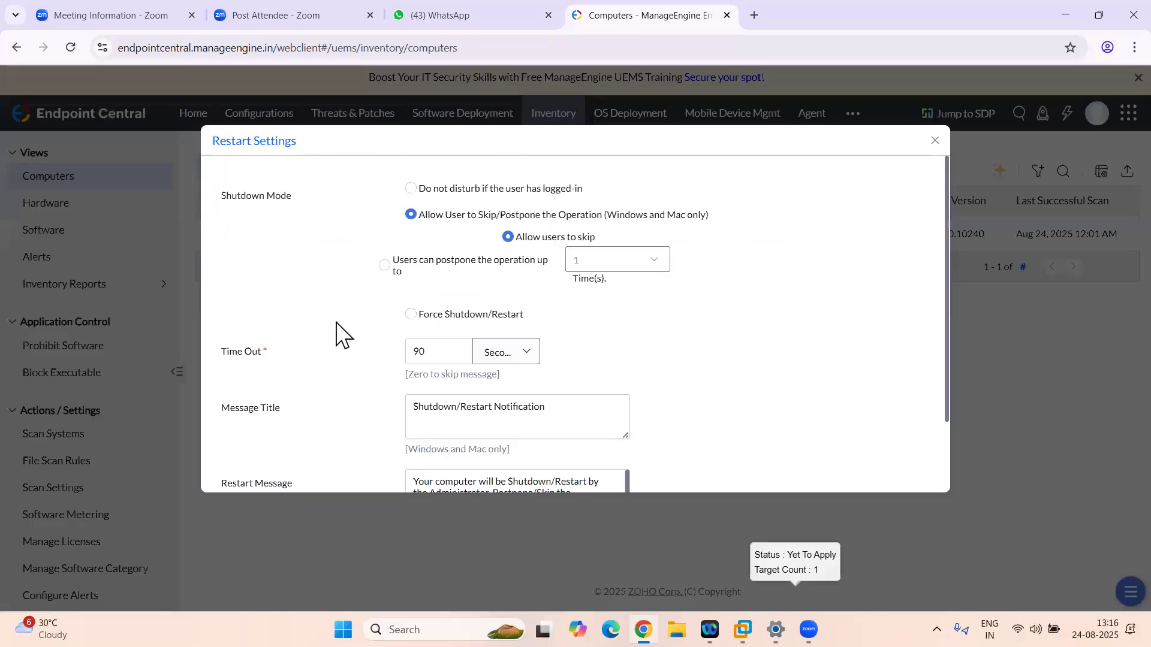
pyautogui.click(410, 315)
pyautogui.doubleClick(440, 278)
pyautogui.write('0')
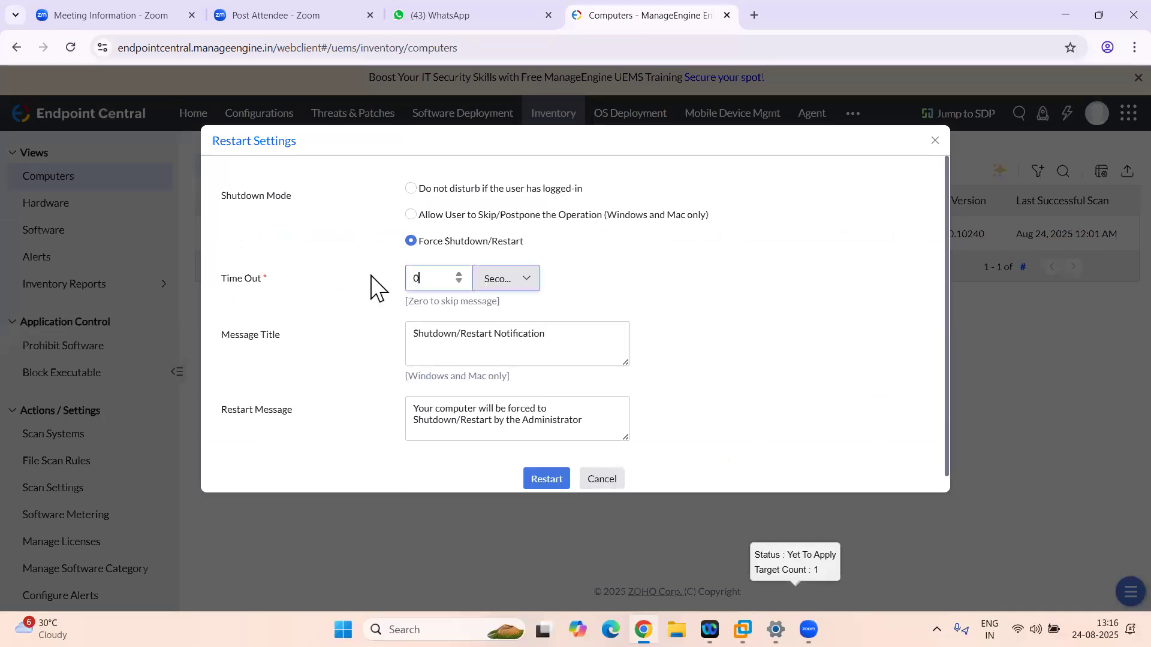
pyautogui.click(544, 481)
pyautogui.click(538, 229)
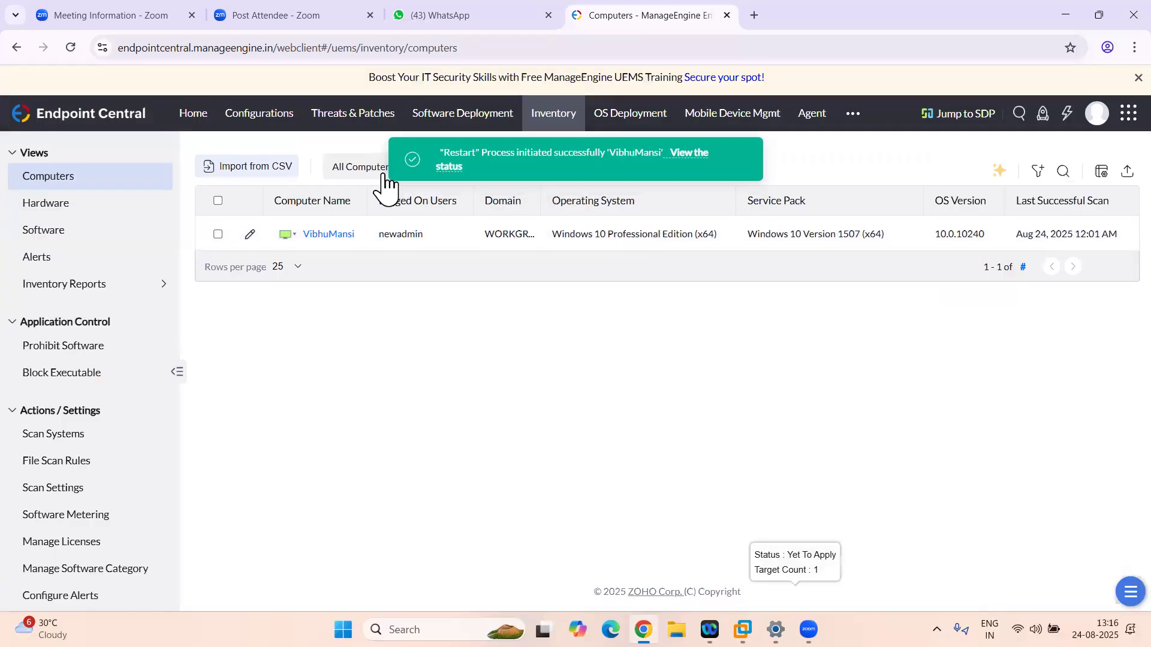
# Step: Review the configuration details of User_Security_policy among all configurations
pyautogui.click(265, 117)
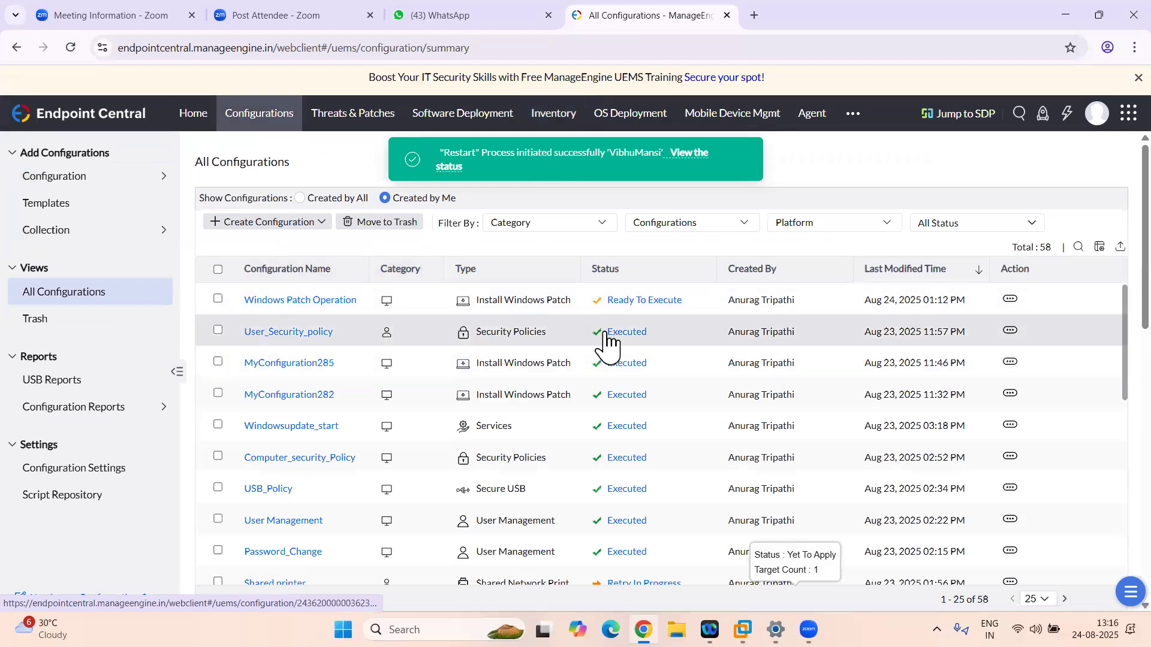
pyautogui.click(276, 333)
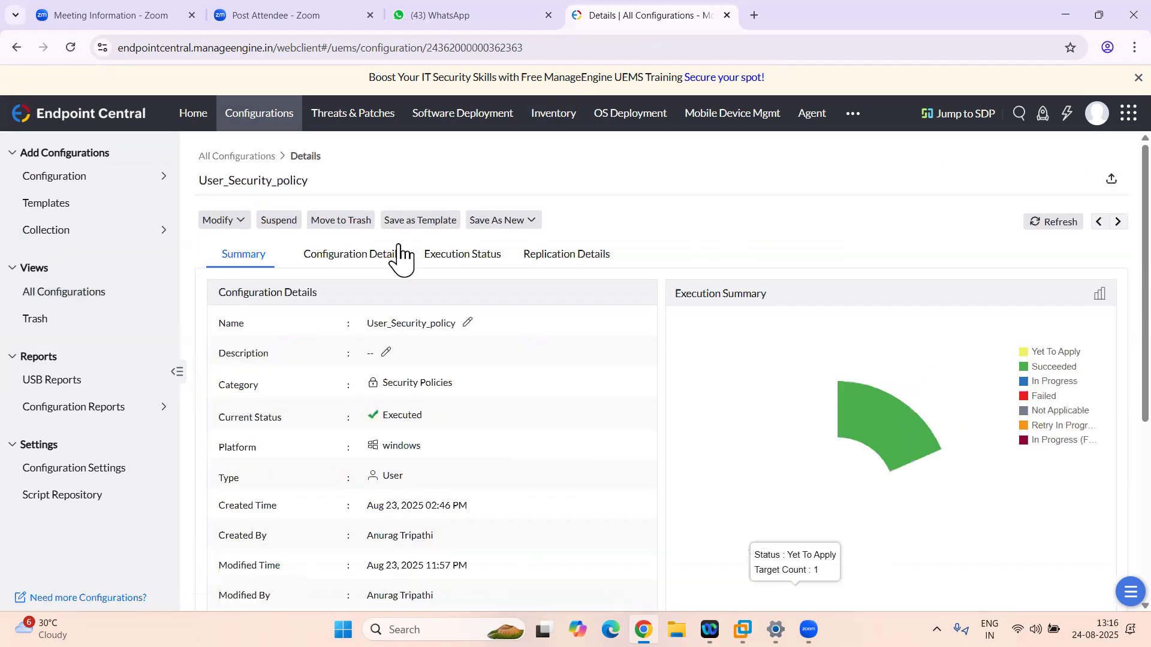
pyautogui.click(367, 267)
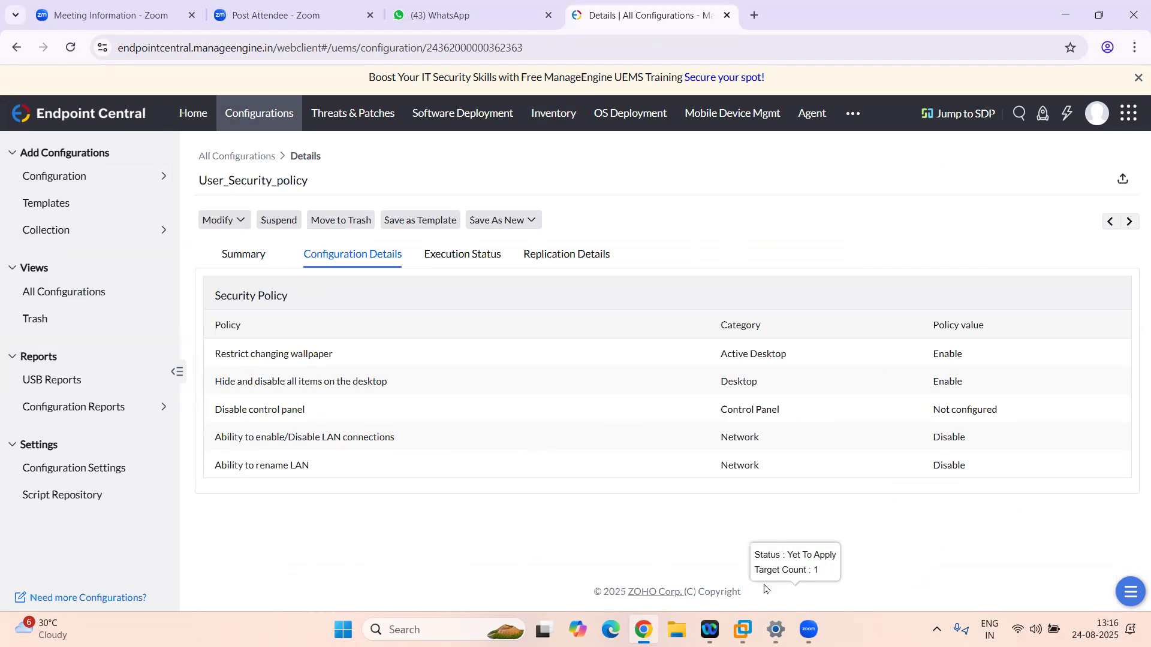
# Step: Check the virtual machine's restart in VMware Workstation, then return to Endpoint Central and open the list of Windows configurations to add
pyautogui.click(743, 629)
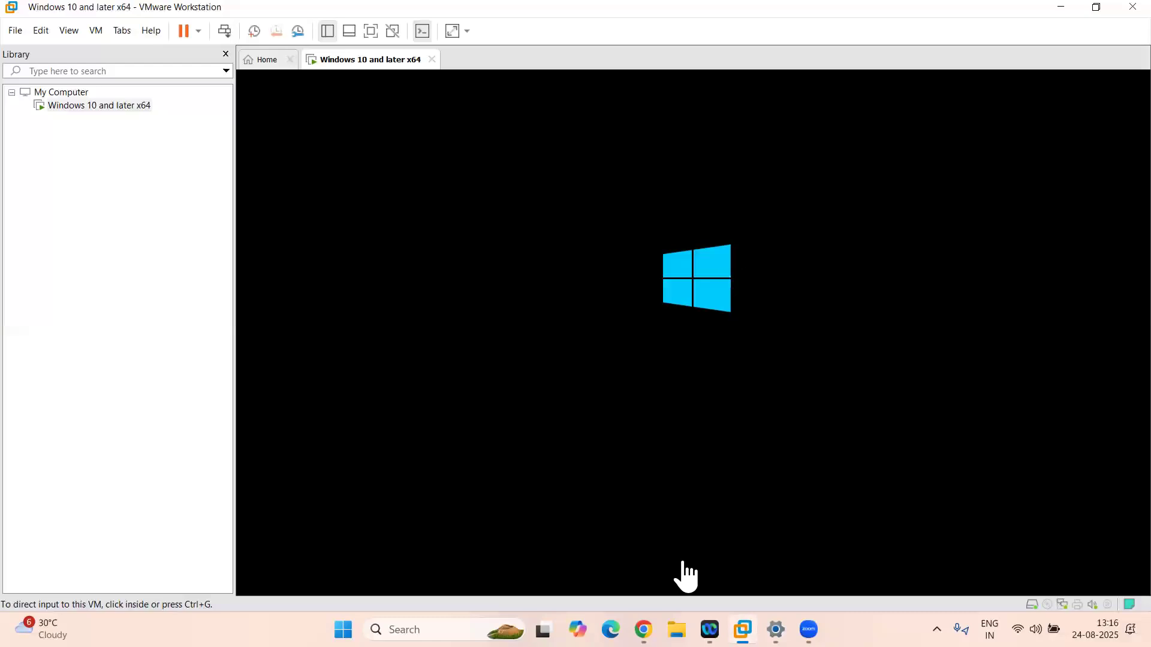
pyautogui.click(643, 630)
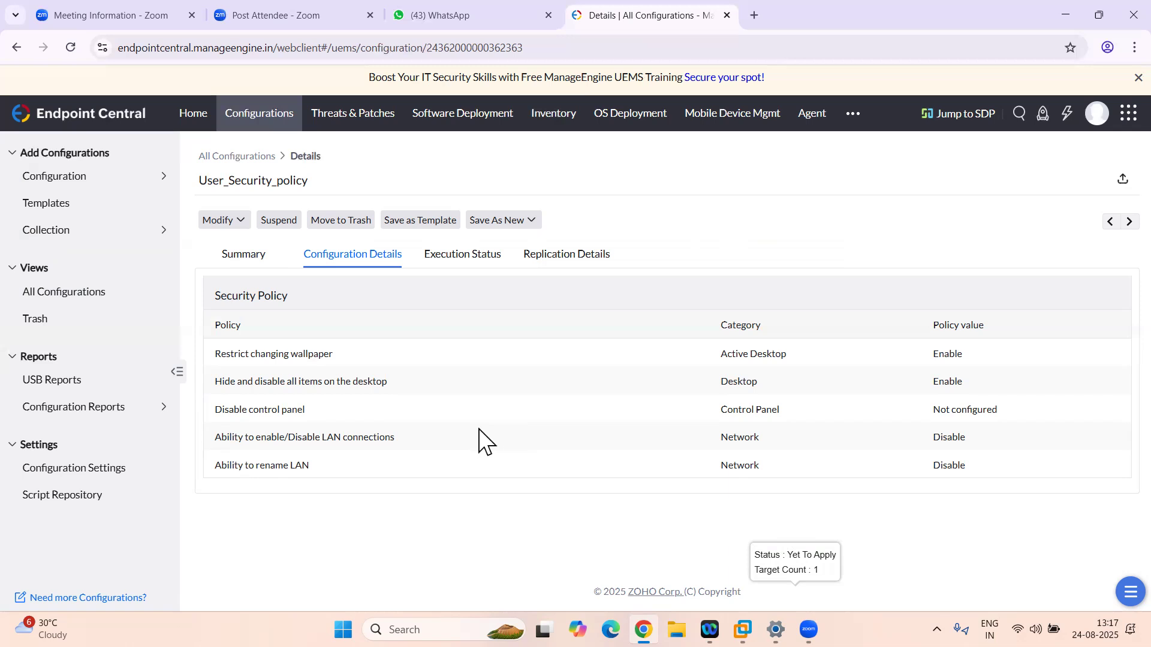
pyautogui.click(126, 186)
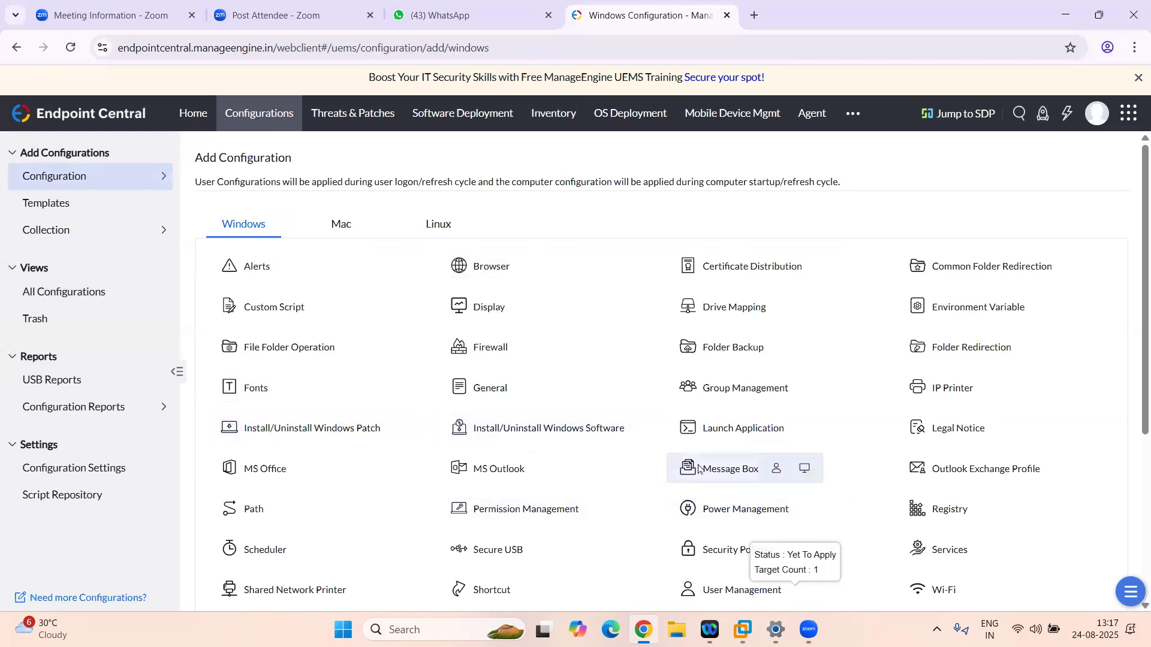
# Step: Switch to VMware Workstation, sign in to the Windows 10 virtual machine as System Admin with the account password, then return to Endpoint Central
pyautogui.click(743, 629)
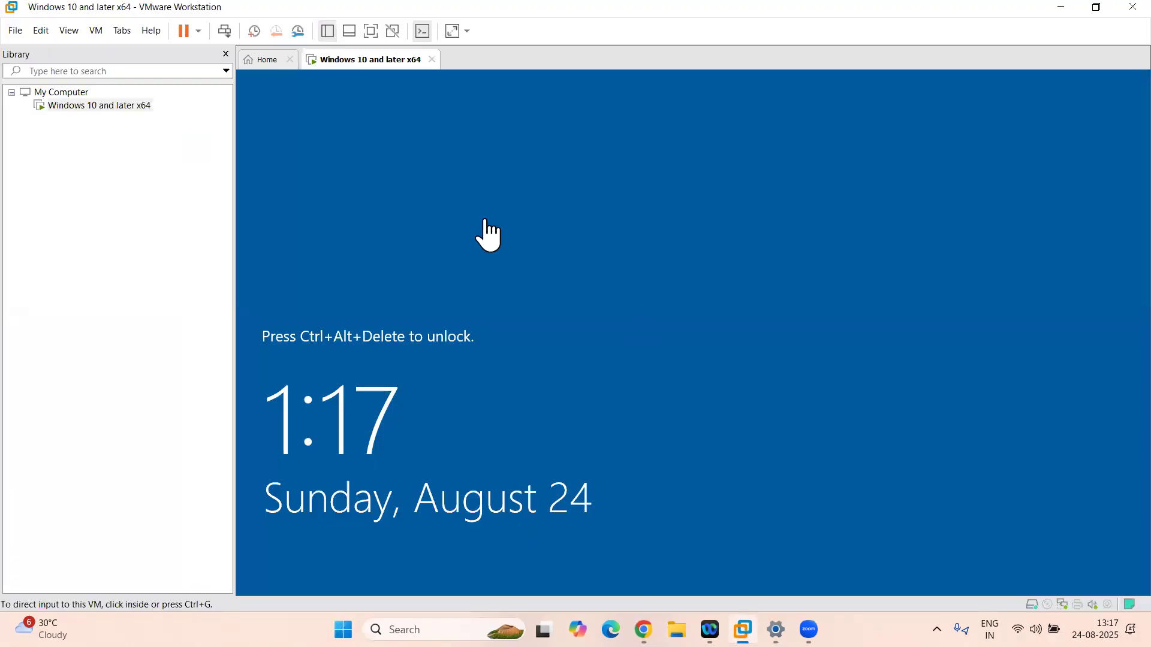
pyautogui.click(263, 76)
pyautogui.click(694, 447)
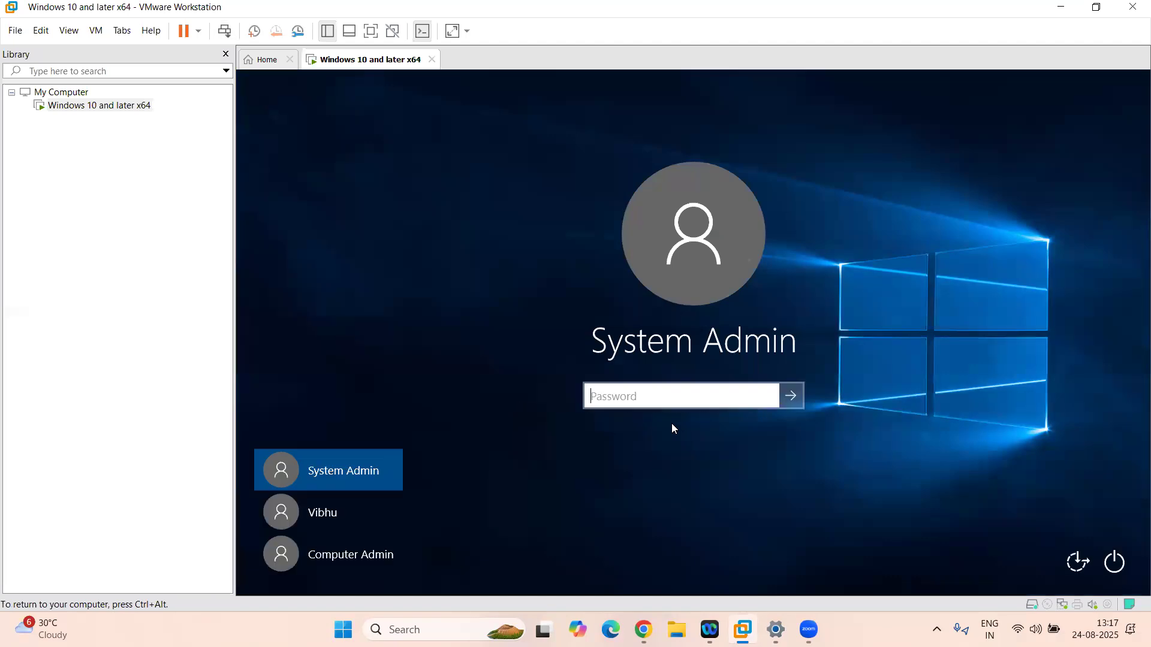
pyautogui.write('***************')
pyautogui.press('Return')
pyautogui.hotkey('ctrl', 'alt')
pyautogui.click(643, 629)
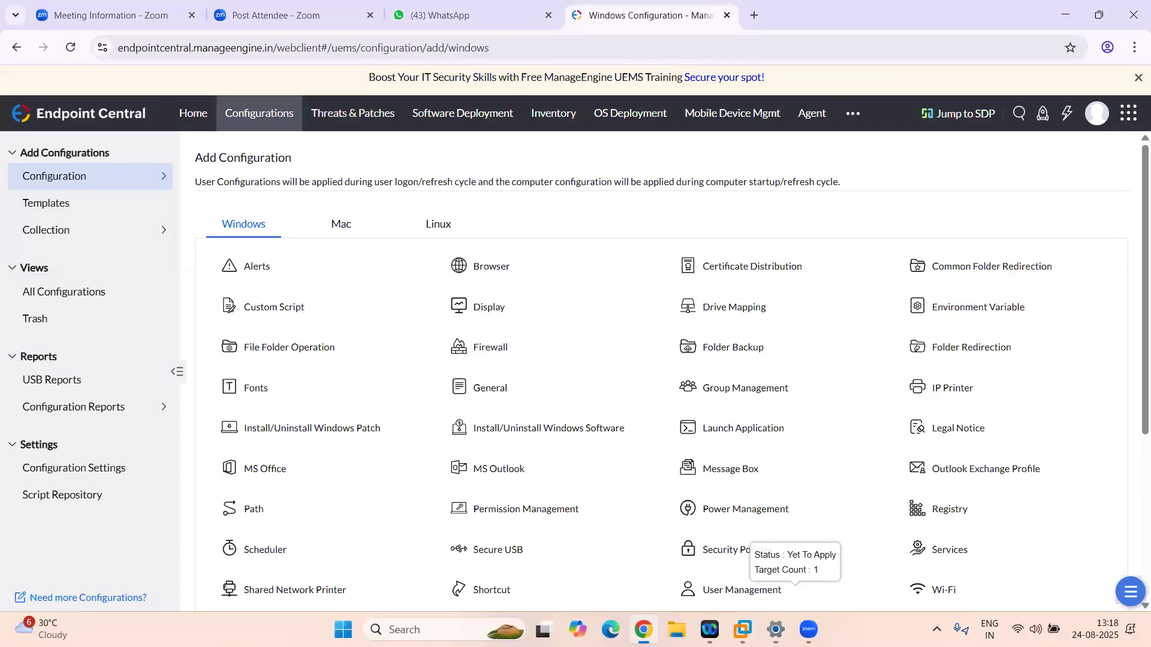